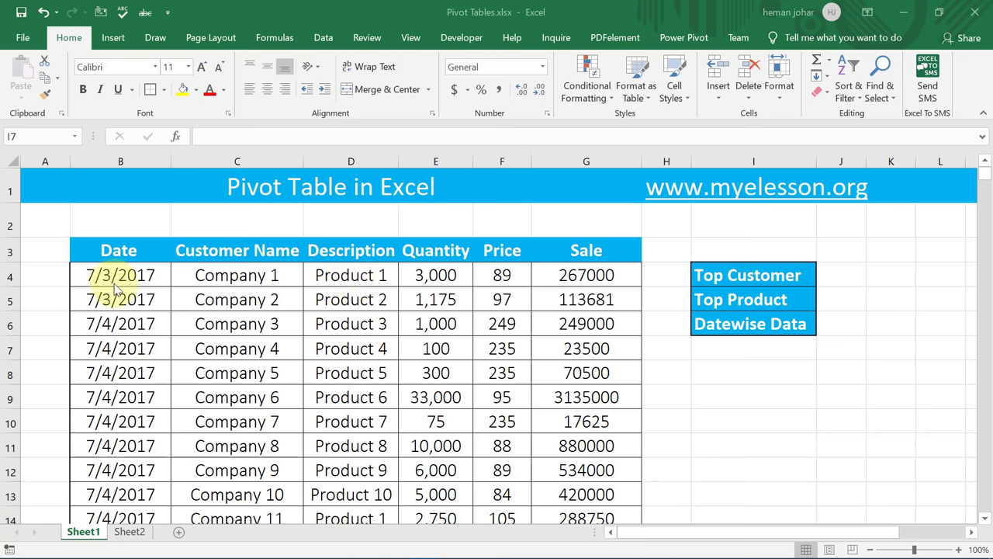
Select the Date column from 7/3/2017 and jump to the last data row, 4696
{"action": "key", "text": "Left"}
{"action": "key", "text": "Left"}
{"action": "key", "text": "Left"}
{"action": "key", "text": "Left"}
{"action": "key", "text": "Left"}
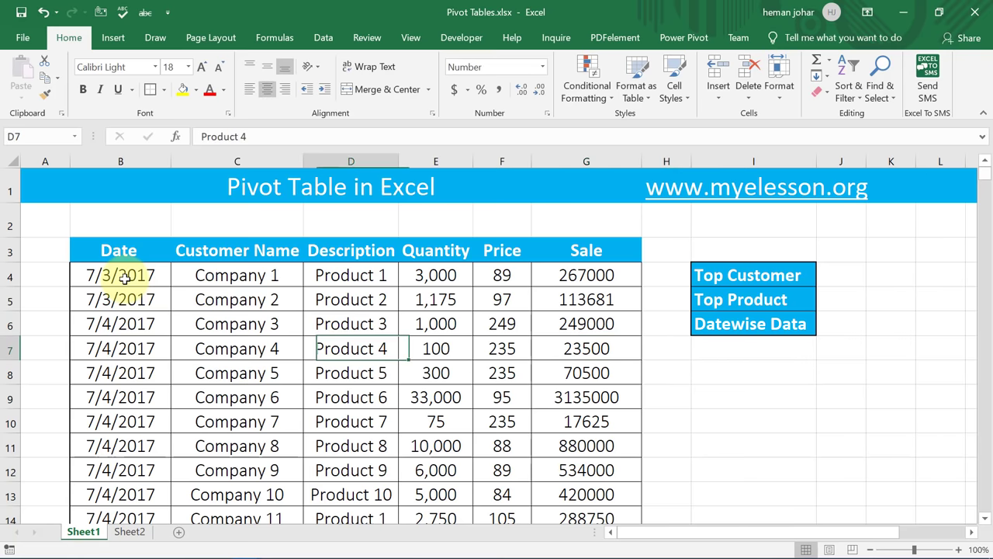
{"action": "key", "text": "Left"}
{"action": "key", "text": "Left"}
{"action": "key", "text": "Up"}
{"action": "key", "text": "Up"}
{"action": "key", "text": "Up"}
{"action": "key", "text": "ctrl+shift+Down"}
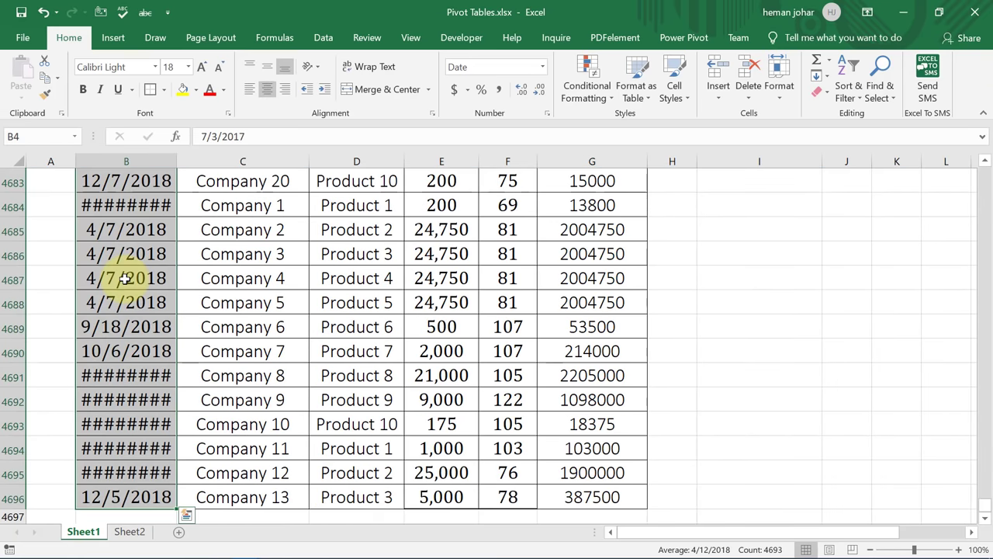
{"action": "key", "text": "ctrl+Up"}
{"action": "key", "text": "Down"}
{"action": "key", "text": "Down"}
{"action": "key", "text": "Down"}
{"action": "key", "text": "ctrl+Down"}
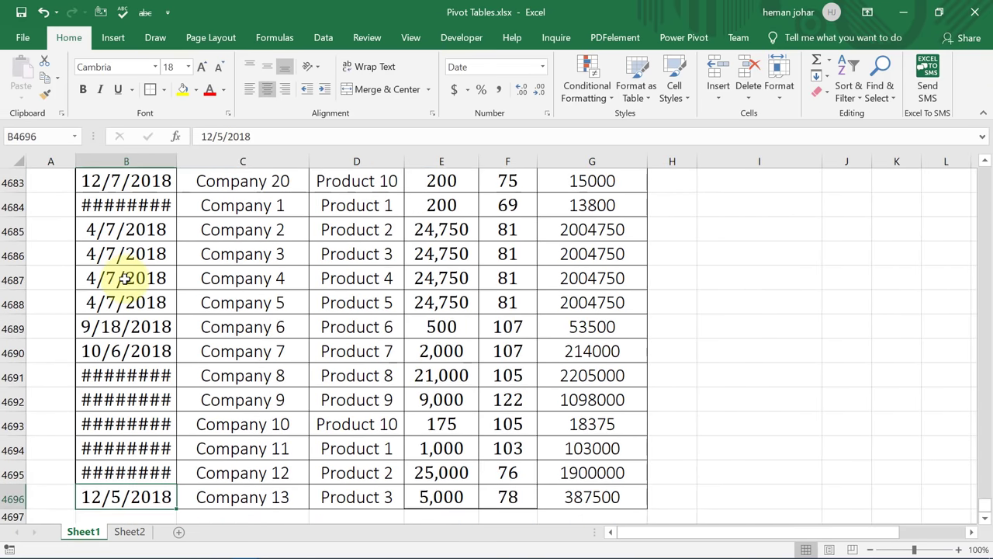
Check the last row's customer, then return to the first date and jump to the table's end
{"action": "key", "text": "Right"}
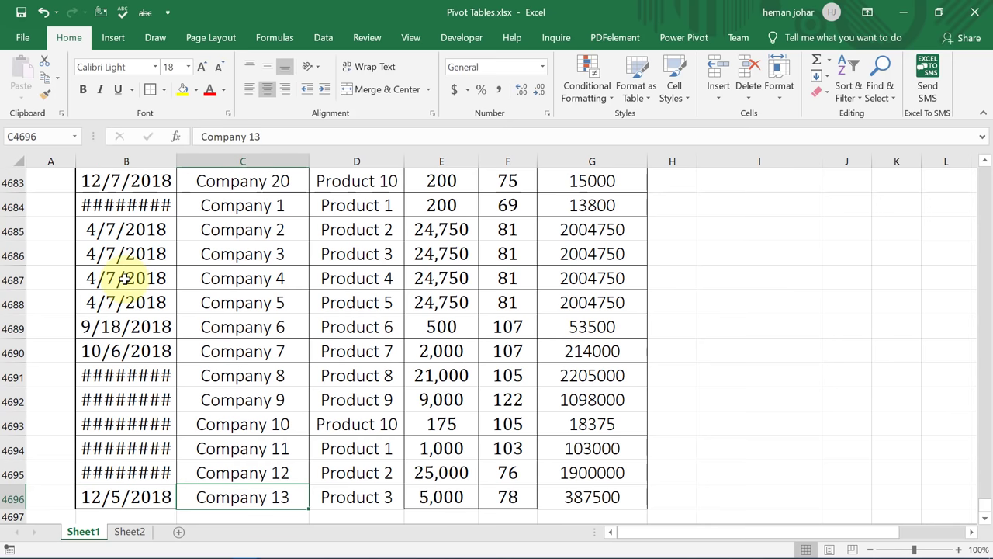
{"action": "key", "text": "ctrl+Up"}
{"action": "key", "text": "Down"}
{"action": "key", "text": "Left"}
{"action": "key", "text": "Left"}
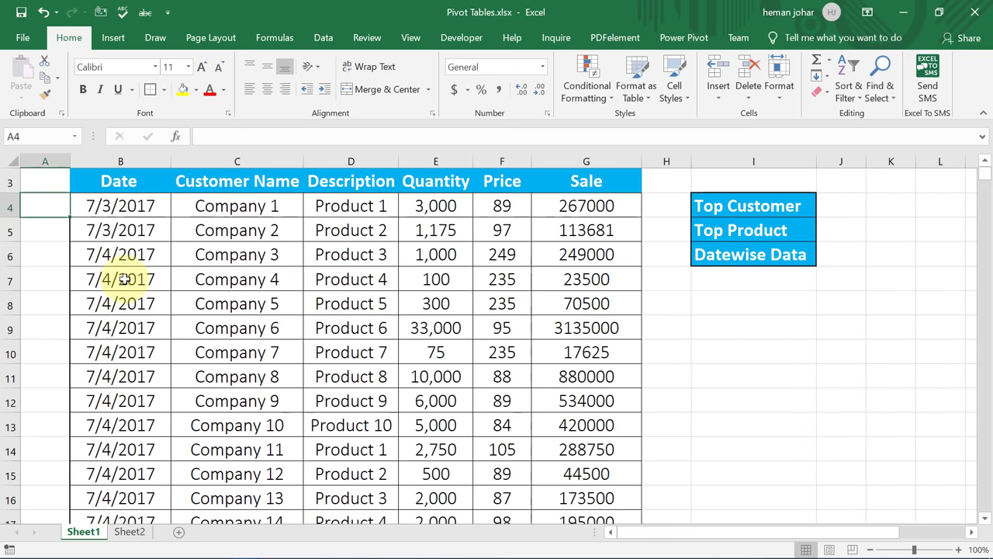
{"action": "left_click", "coordinate": [145, 209]}
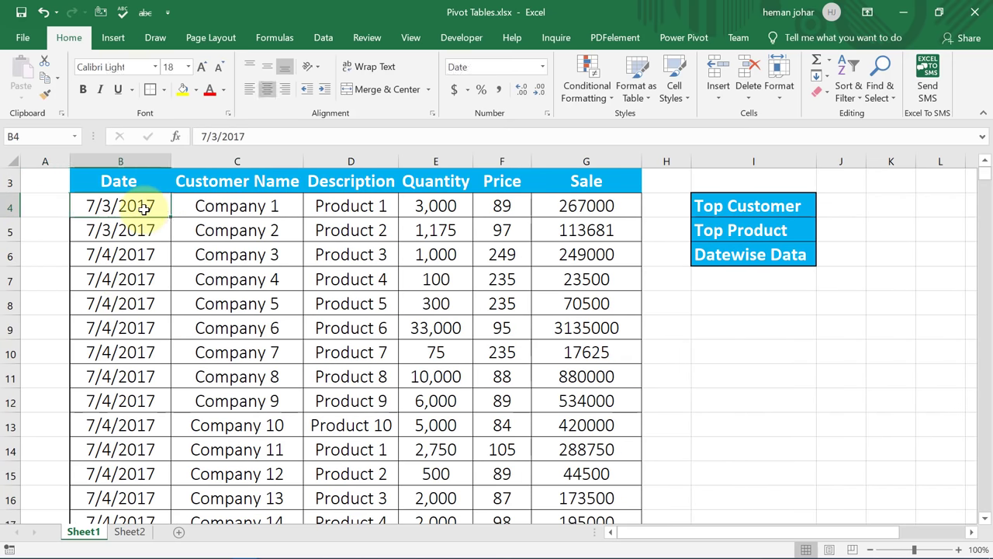
{"action": "key", "text": "ctrl+Down"}
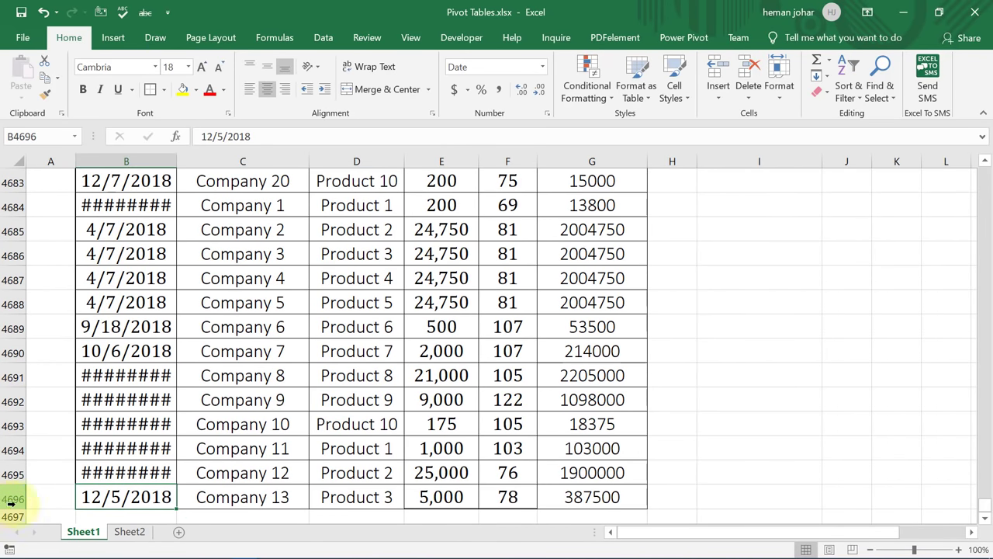
{"action": "left_click", "coordinate": [221, 351]}
{"action": "key", "text": "ctrl+Up"}
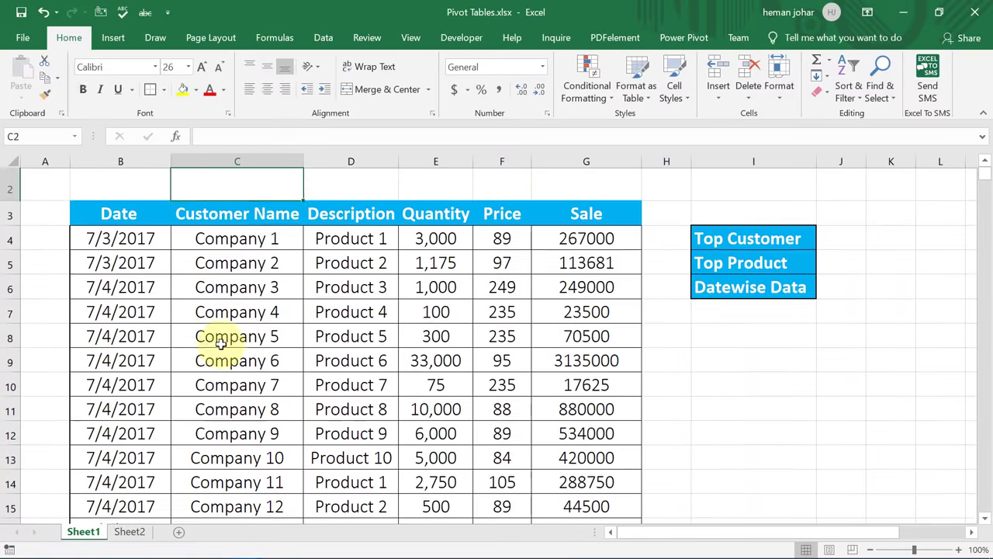
{"action": "key", "text": "Down"}
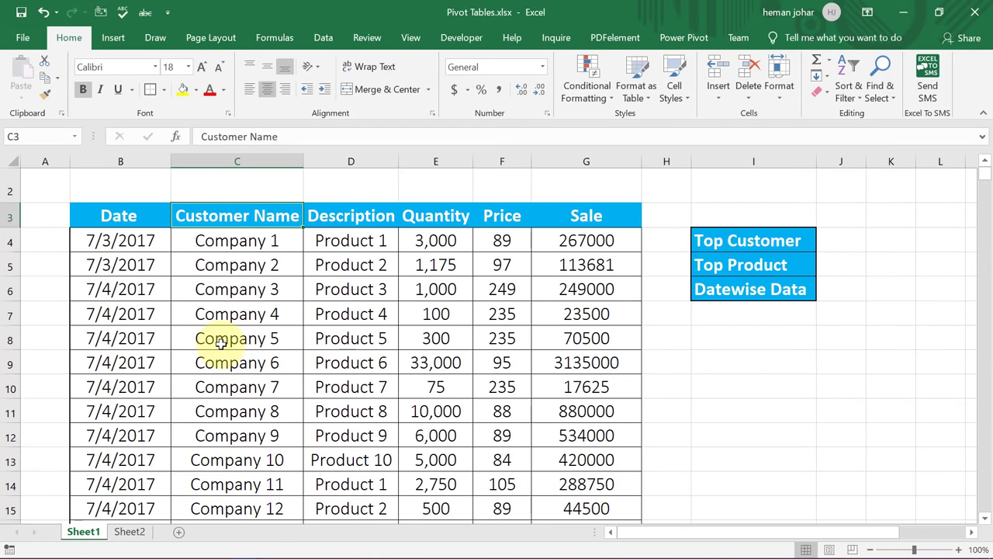
{"action": "key", "text": "Down"}
{"action": "key", "text": "Down"}
{"action": "key", "text": "Down"}
{"action": "key", "text": "Down"}
{"action": "key", "text": "Down"}
{"action": "key", "text": "Down"}
{"action": "key", "text": "Down"}
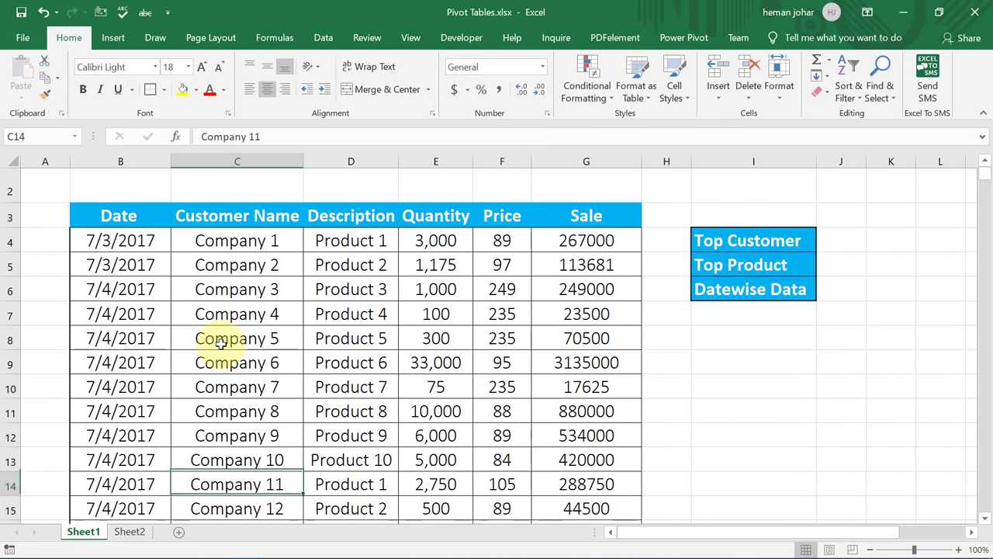
{"action": "key", "text": "Down"}
{"action": "key", "text": "Down"}
{"action": "key", "text": "Down"}
{"action": "key", "text": "Down"}
{"action": "key", "text": "Down"}
{"action": "key", "text": "Down"}
{"action": "key", "text": "Down"}
{"action": "key", "text": "Down"}
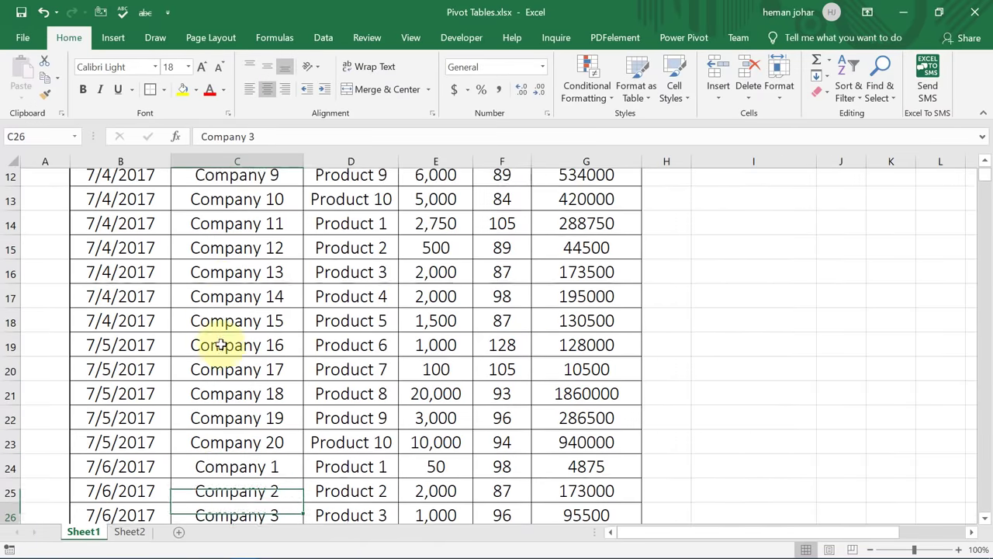
{"action": "key", "text": "Up"}
{"action": "key", "text": "Up"}
{"action": "key", "text": "Up"}
{"action": "key", "text": "Up"}
{"action": "key", "text": "Down"}
{"action": "key", "text": "ctrl+Down"}
{"action": "key", "text": "Down"}
{"action": "key", "text": "Down"}
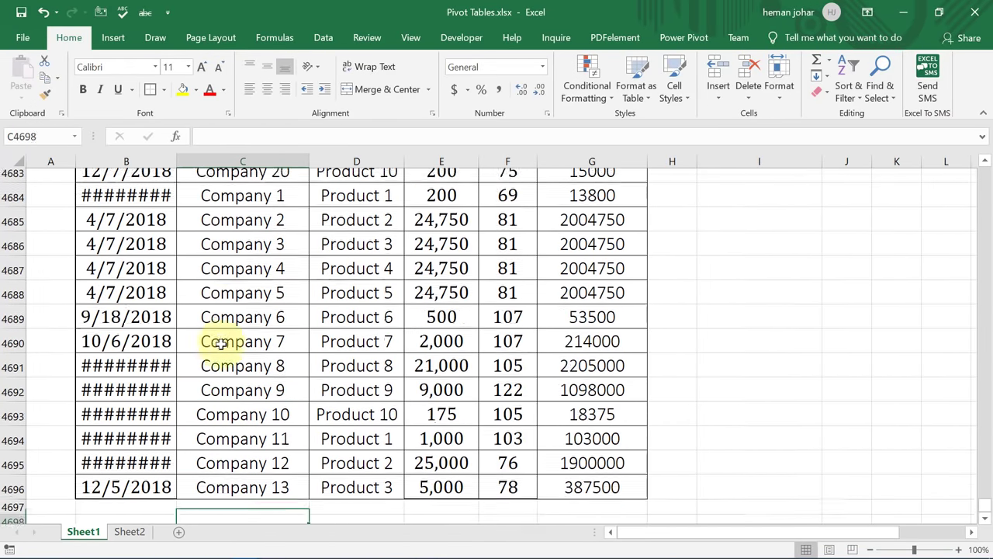
{"action": "key", "text": "Up"}
{"action": "key", "text": "Up"}
{"action": "key", "text": "Up"}
{"action": "key", "text": "Up"}
{"action": "key", "text": "Up"}
{"action": "key", "text": "Up"}
{"action": "key", "text": "Up"}
{"action": "key", "text": "Up"}
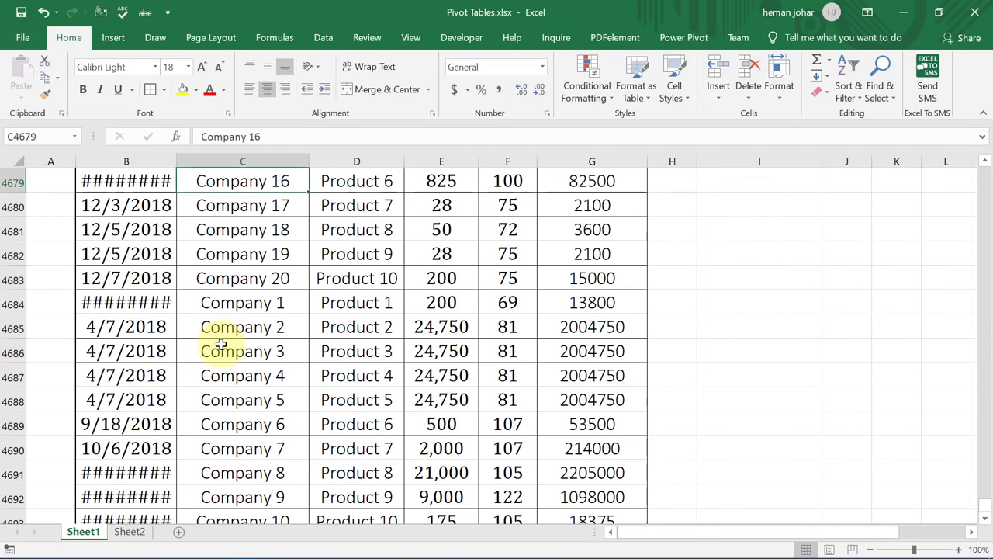
{"action": "key", "text": "Up"}
{"action": "key", "text": "Up"}
{"action": "key", "text": "Up"}
{"action": "key", "text": "ctrl+Up"}
{"action": "key", "text": "Down"}
{"action": "key", "text": "Right"}
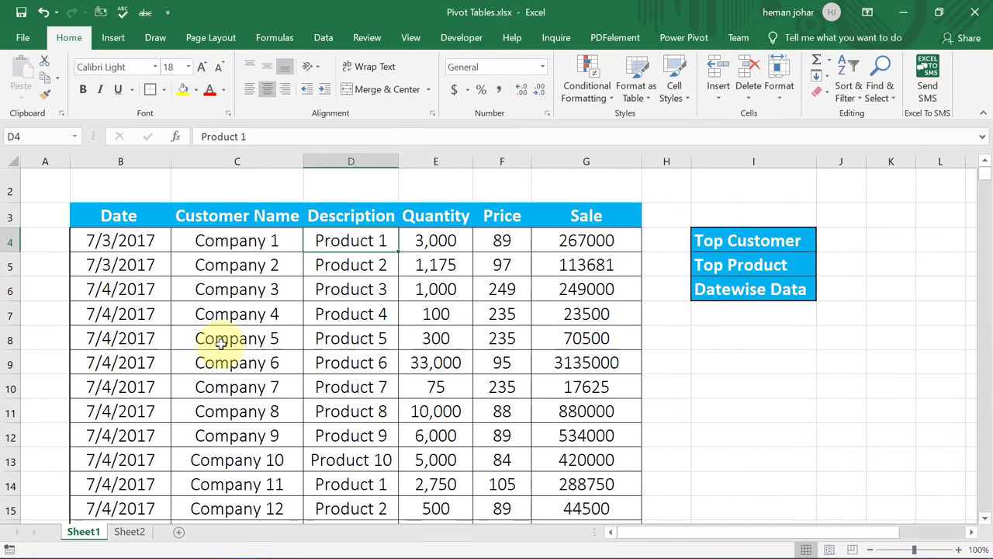
{"action": "key", "text": "Left"}
{"action": "key", "text": "Right"}
{"action": "key", "text": "Down"}
{"action": "key", "text": "Down"}
{"action": "key", "text": "Down"}
{"action": "key", "text": "Down"}
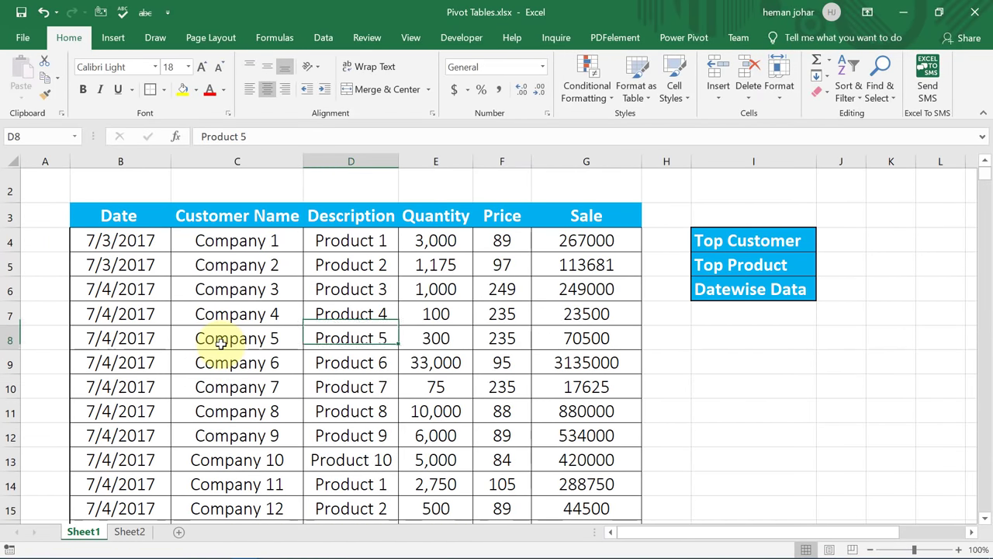
{"action": "key", "text": "Down"}
{"action": "key", "text": "Down"}
{"action": "key", "text": "Down"}
{"action": "key", "text": "Down"}
{"action": "key", "text": "Down"}
{"action": "key", "text": "Down"}
{"action": "key", "text": "Down"}
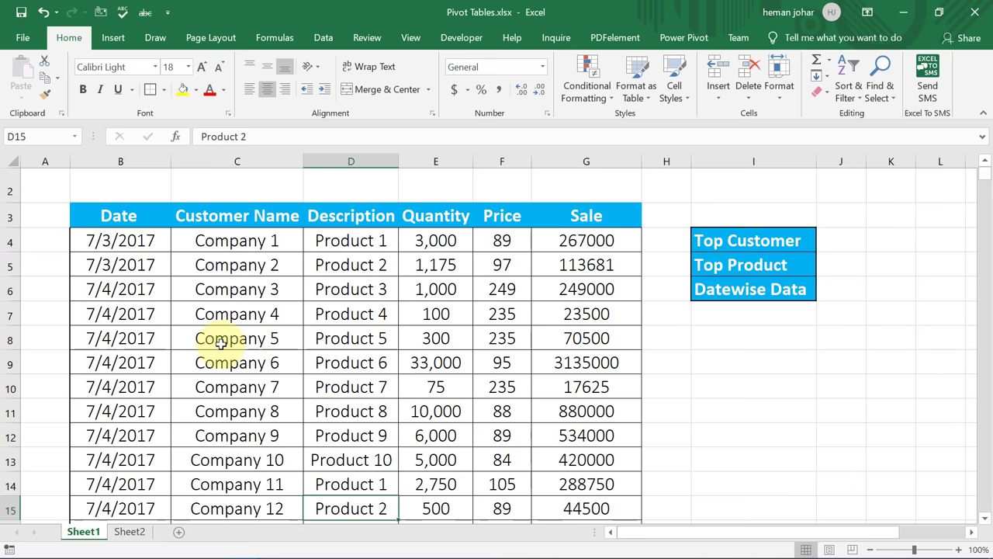
{"action": "key", "text": "Down"}
{"action": "key", "text": "Down"}
{"action": "key", "text": "Down"}
{"action": "key", "text": "Down"}
{"action": "key", "text": "Down"}
{"action": "key", "text": "Down"}
{"action": "key", "text": "ctrl+Home"}
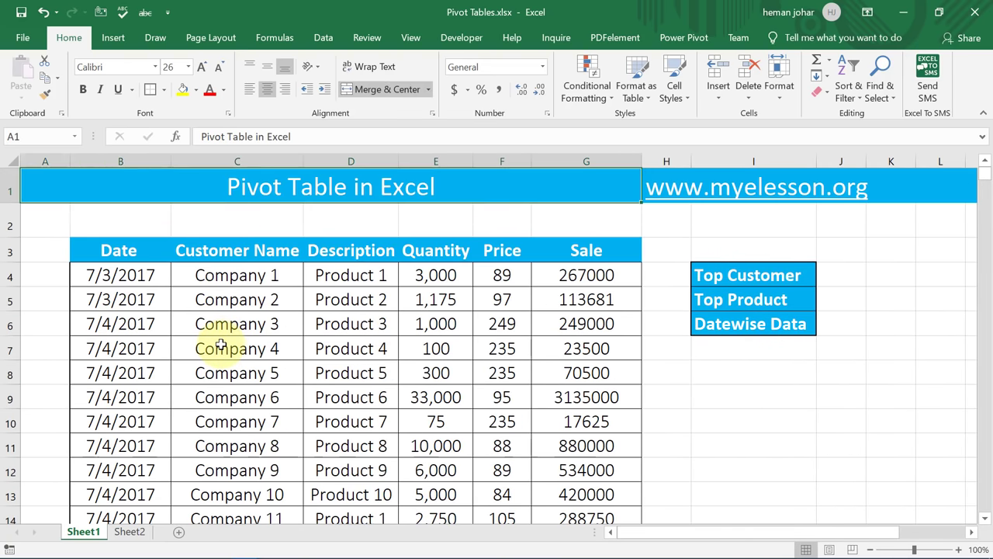
{"action": "key", "text": "Down"}
{"action": "key", "text": "Down"}
{"action": "key", "text": "Right"}
{"action": "key", "text": "Right"}
{"action": "key", "text": "Right"}
{"action": "key", "text": "Right"}
{"action": "key", "text": "Down"}
{"action": "key", "text": "Up"}
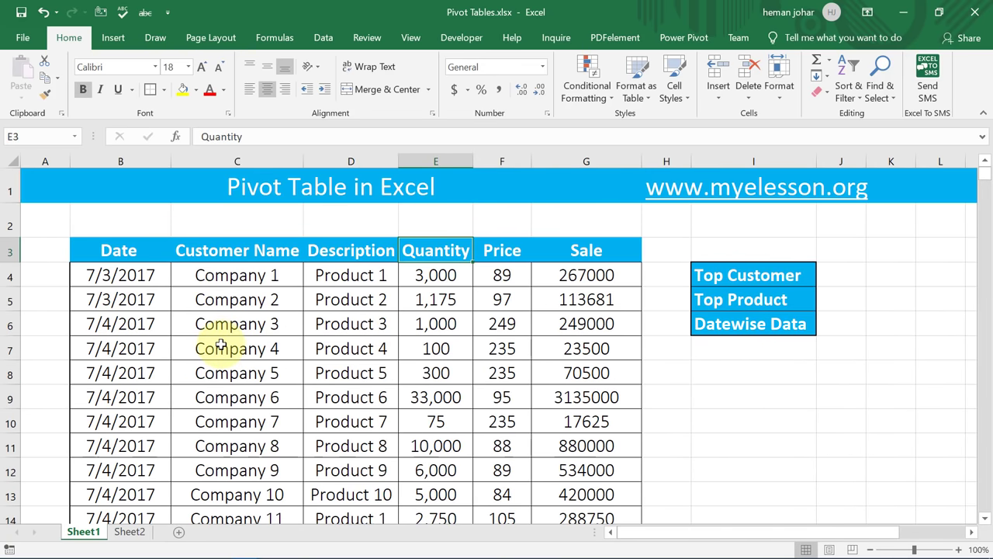
{"action": "key", "text": "Down"}
{"action": "key", "text": "Left"}
{"action": "key", "text": "Left"}
{"action": "key", "text": "Left"}
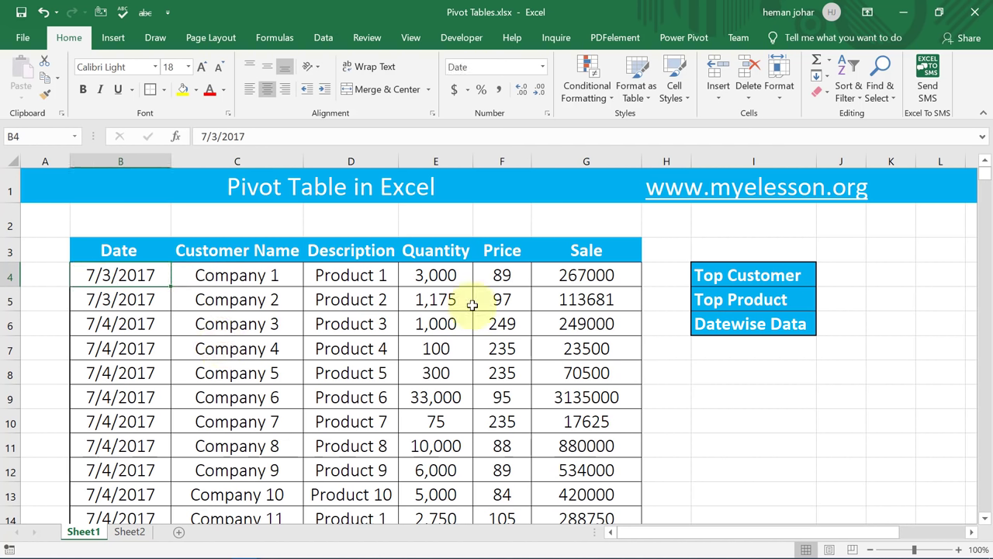
Enter =E4*F4 in G4 so the first Sale shows 267000
{"action": "left_click", "coordinate": [510, 281]}
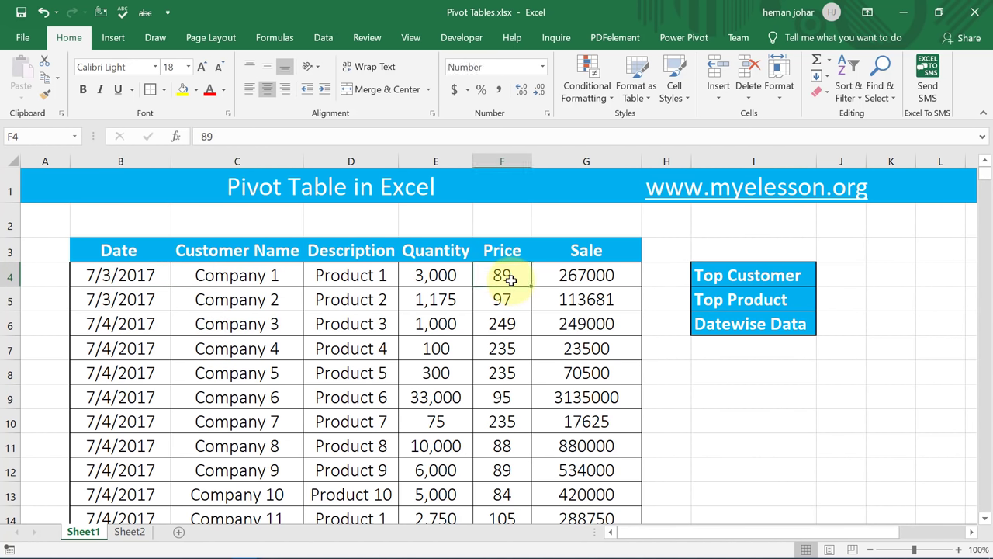
{"action": "key", "text": "Right"}
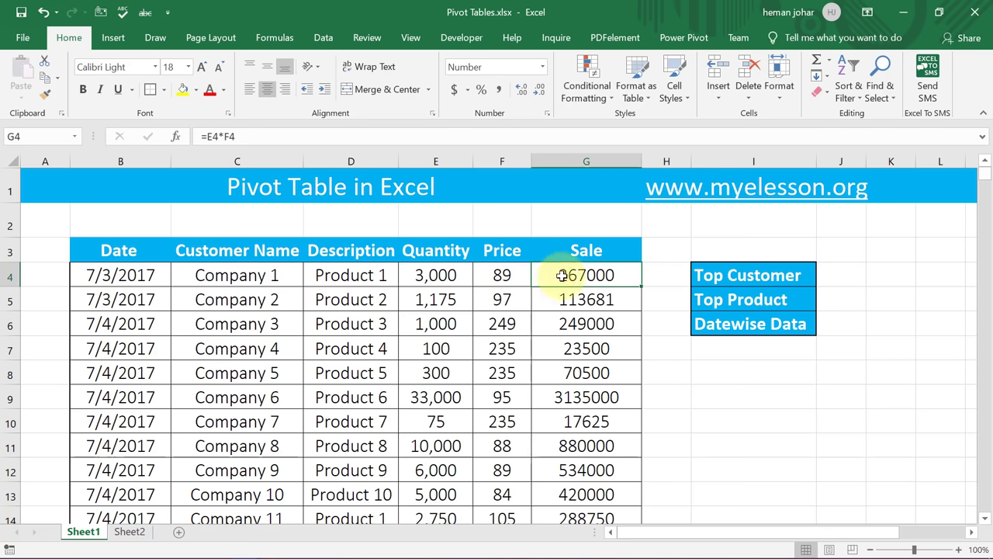
{"action": "type", "text": "="}
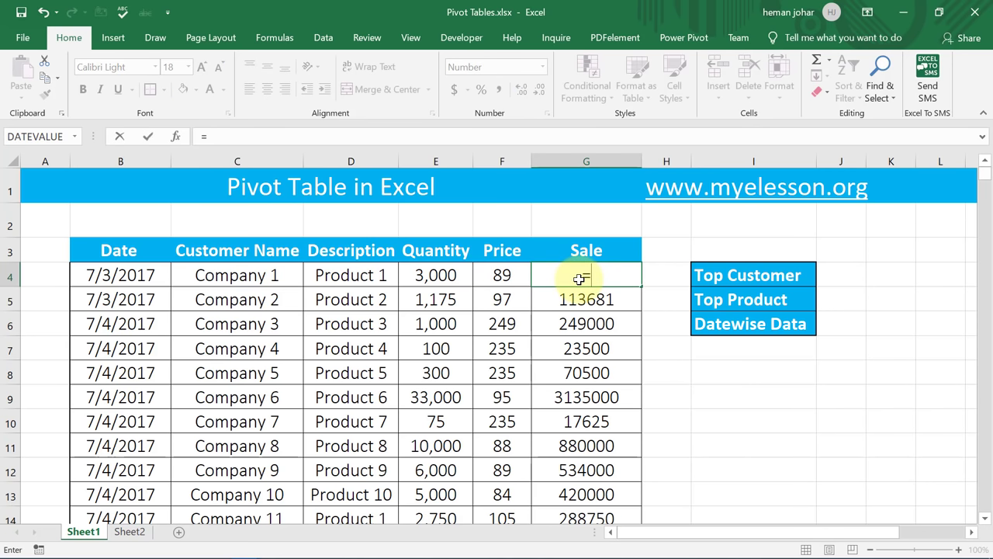
{"action": "left_click", "coordinate": [450, 273]}
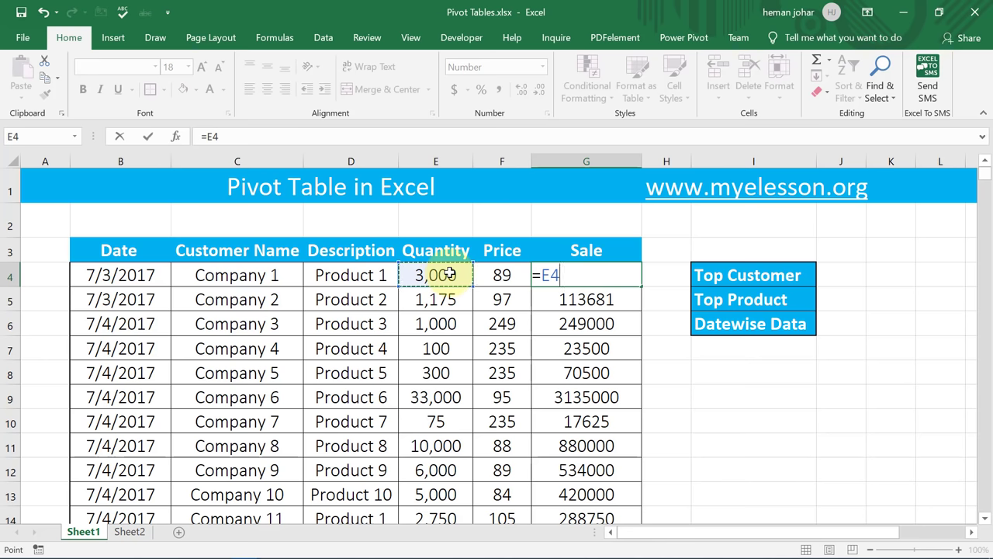
{"action": "type", "text": "*"}
{"action": "left_click", "coordinate": [504, 277]}
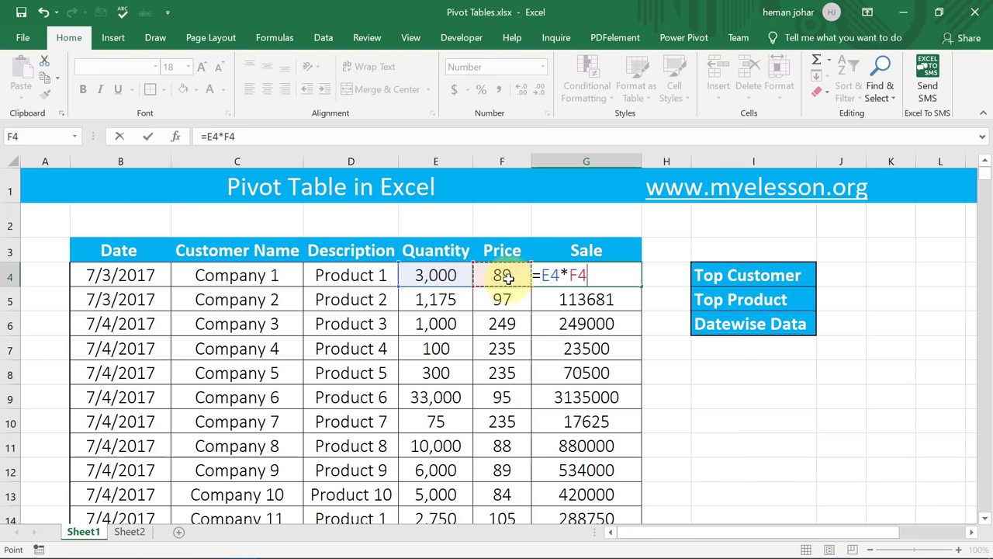
{"action": "key", "text": "Return"}
Browse to the end of the Price column and back up to the header row
{"action": "key", "text": "Left"}
{"action": "key", "text": "Left"}
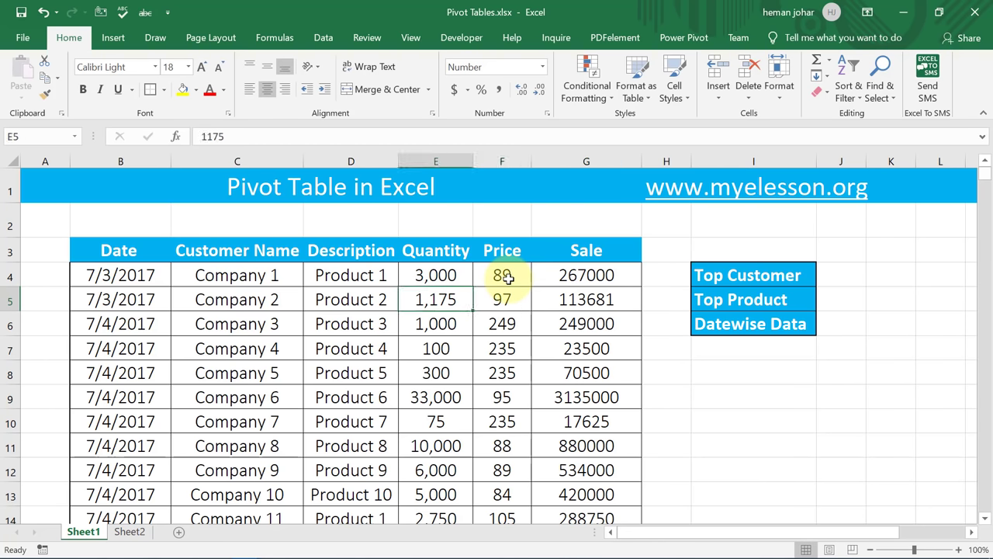
{"action": "key", "text": "Right"}
{"action": "key", "text": "ctrl+Down"}
{"action": "key", "text": "Up"}
{"action": "key", "text": "Up"}
{"action": "key", "text": "Up"}
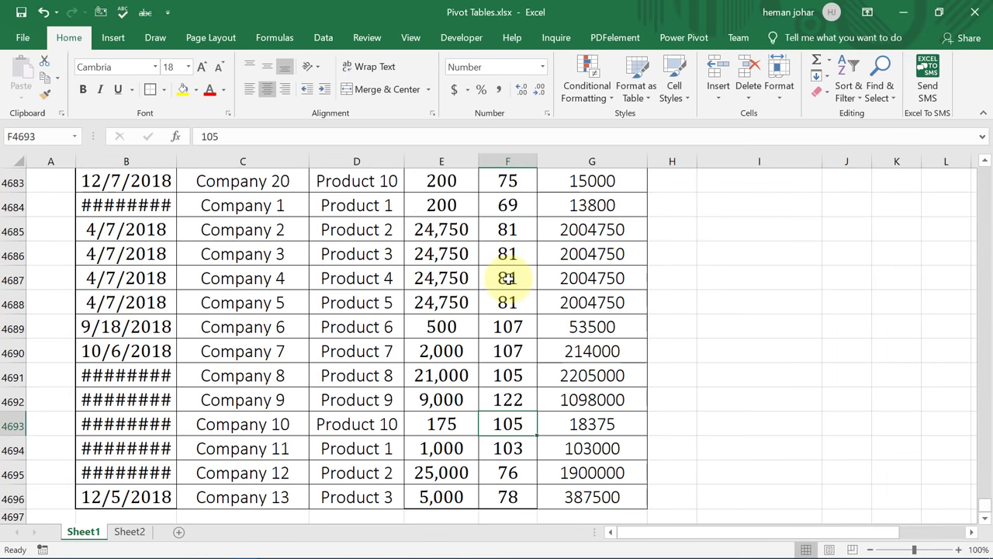
{"action": "key", "text": "Up"}
{"action": "key", "text": "Up"}
{"action": "key", "text": "Up"}
{"action": "key", "text": "ctrl+Up"}
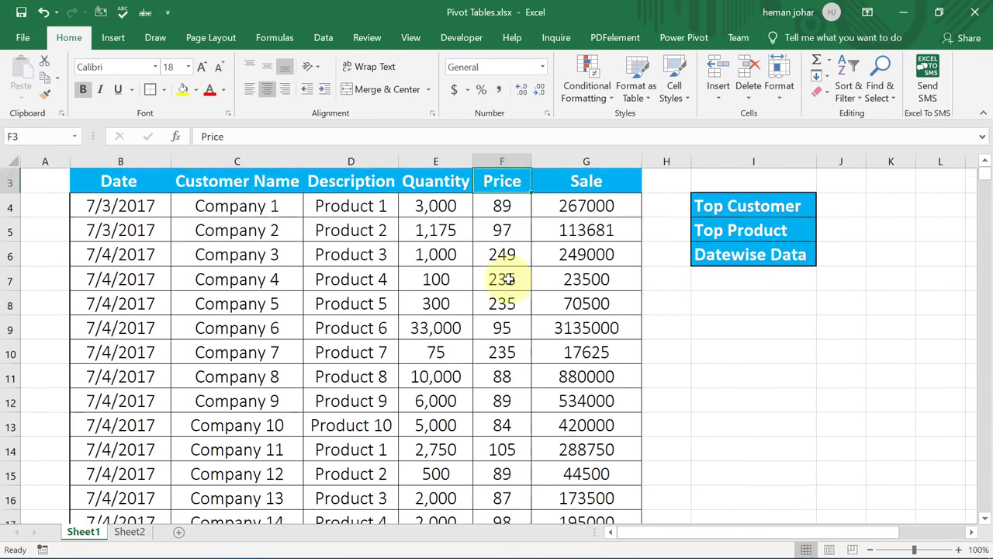
{"action": "key", "text": "Up"}
{"action": "key", "text": "Up"}
{"action": "key", "text": "Down"}
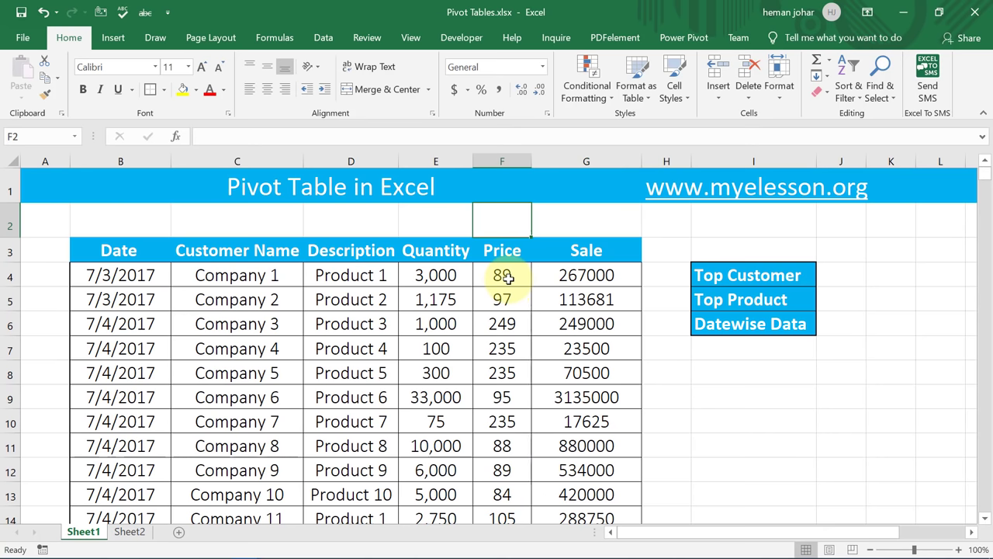
{"action": "key", "text": "Down"}
{"action": "key", "text": "Left"}
{"action": "key", "text": "Left"}
{"action": "key", "text": "Left"}
{"action": "key", "text": "Left"}
{"action": "key", "text": "Left"}
{"action": "key", "text": "Right"}
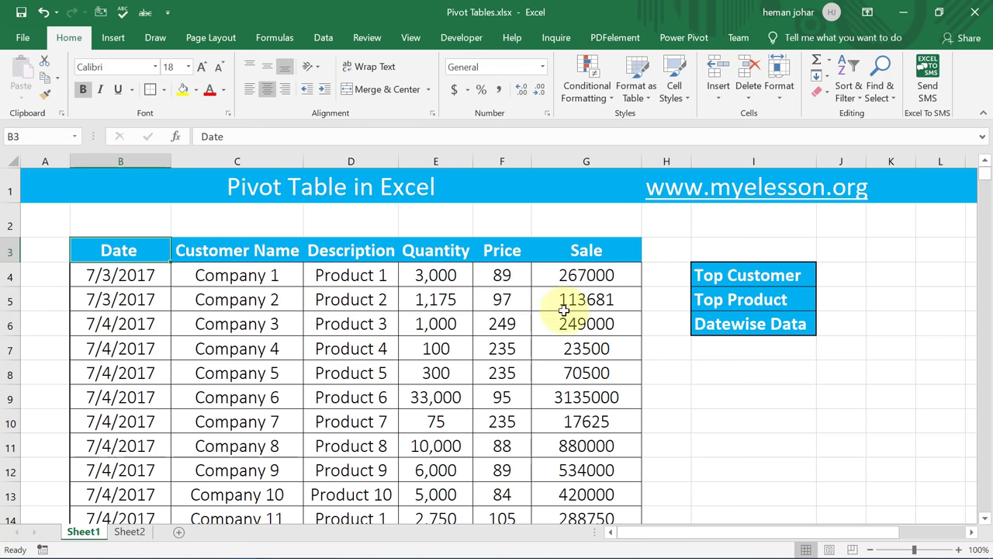
Confirm the sales table range with Ctrl+A, pick a single data cell, and show the Insert commands
{"action": "left_click", "coordinate": [272, 324]}
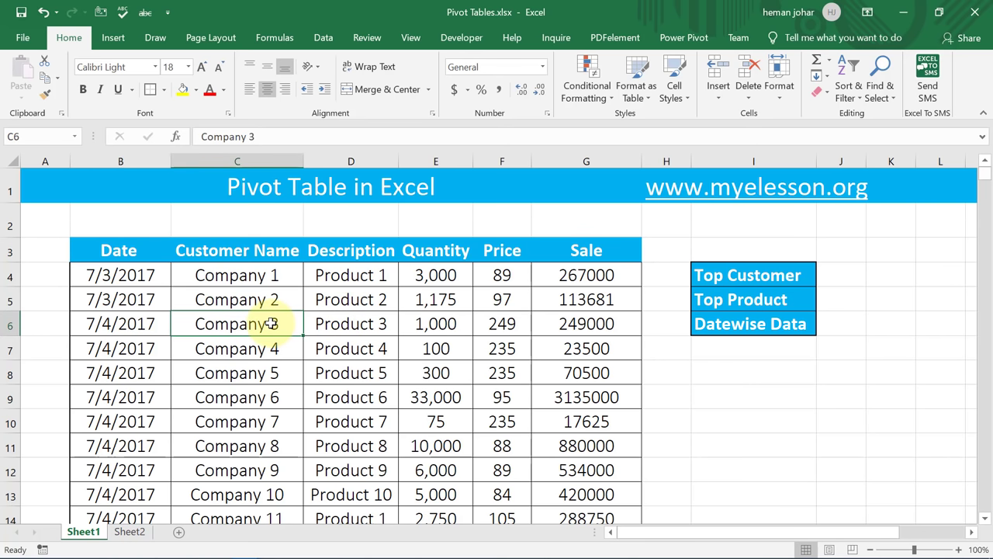
{"action": "key", "text": "ctrl+a"}
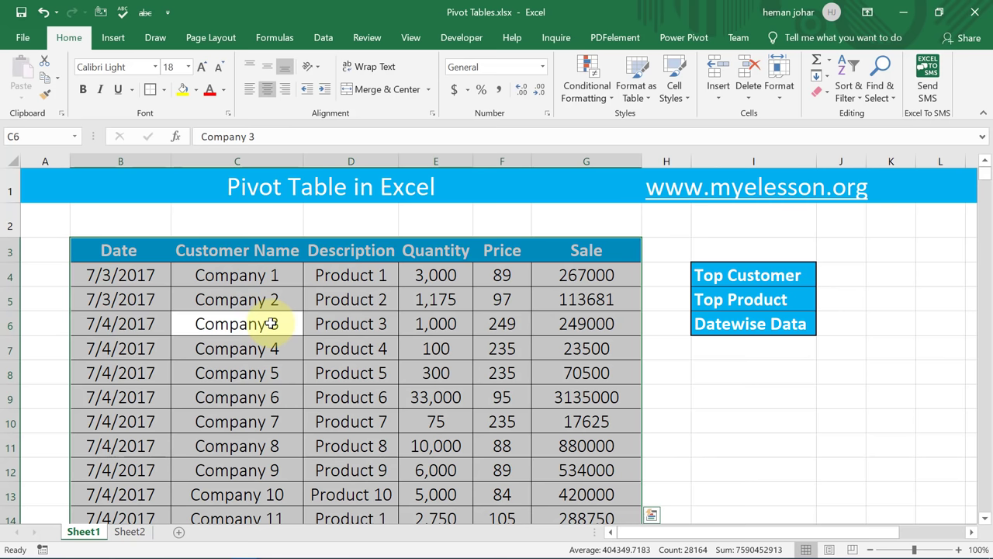
{"action": "left_click", "coordinate": [360, 322]}
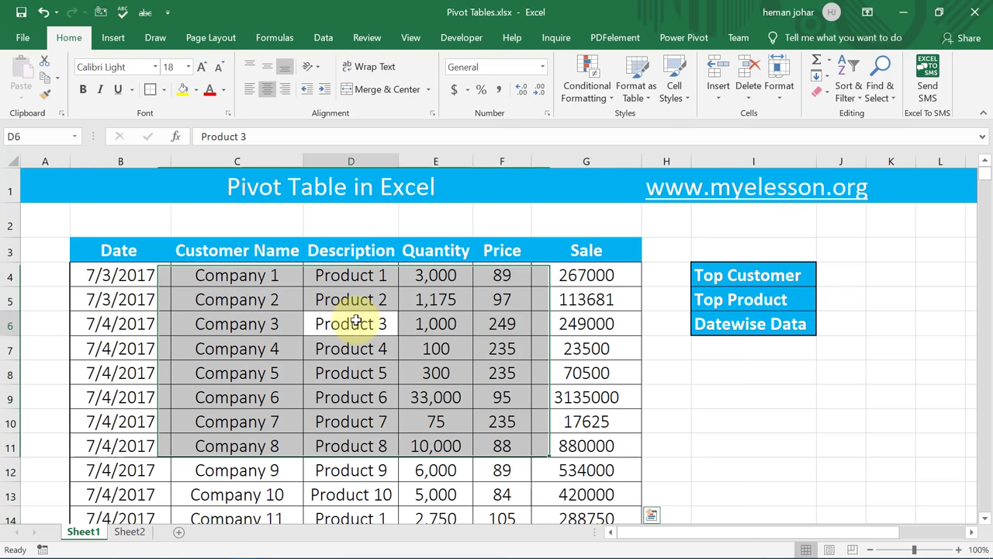
{"action": "left_click", "coordinate": [357, 350]}
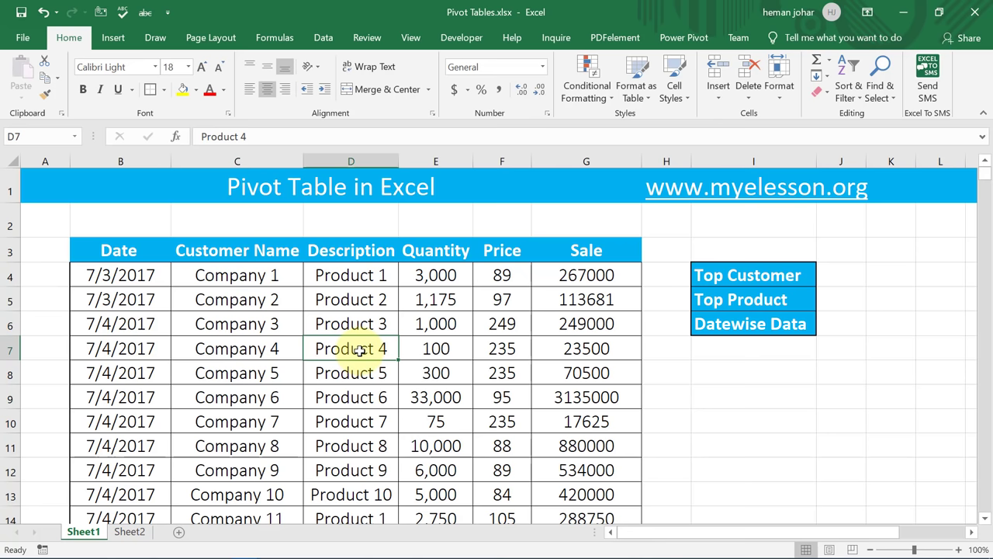
{"action": "left_click", "coordinate": [115, 40]}
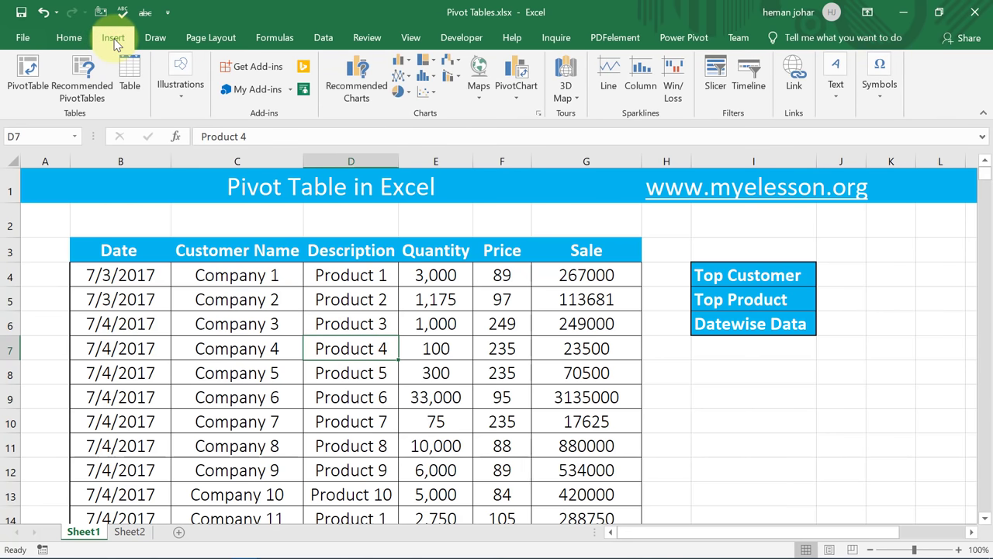
Create a PivotTable from Sheet1!$B$3:$G$4696 on a new worksheet
{"action": "left_click", "coordinate": [28, 73]}
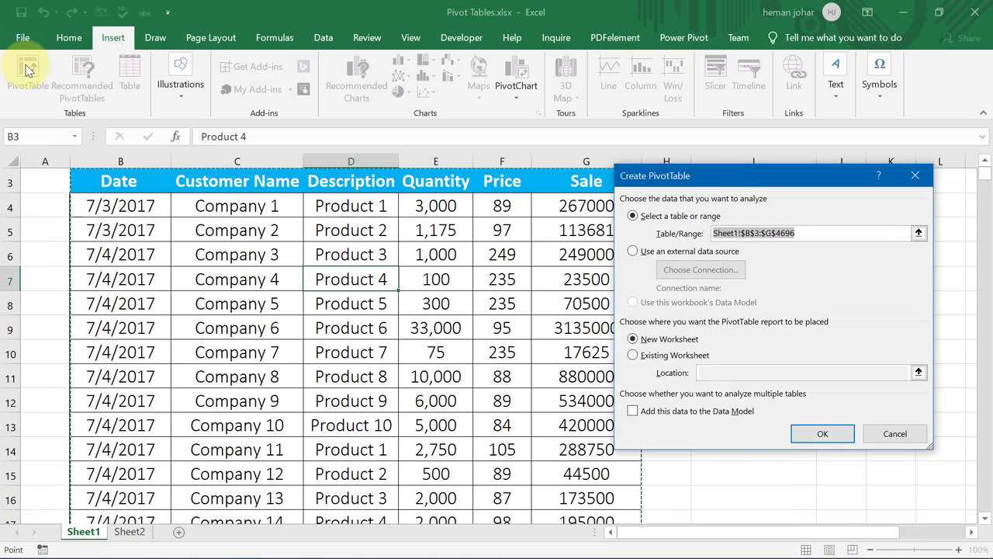
{"action": "left_click_drag", "start_coordinate": [765, 177], "coordinate": [380, 183]}
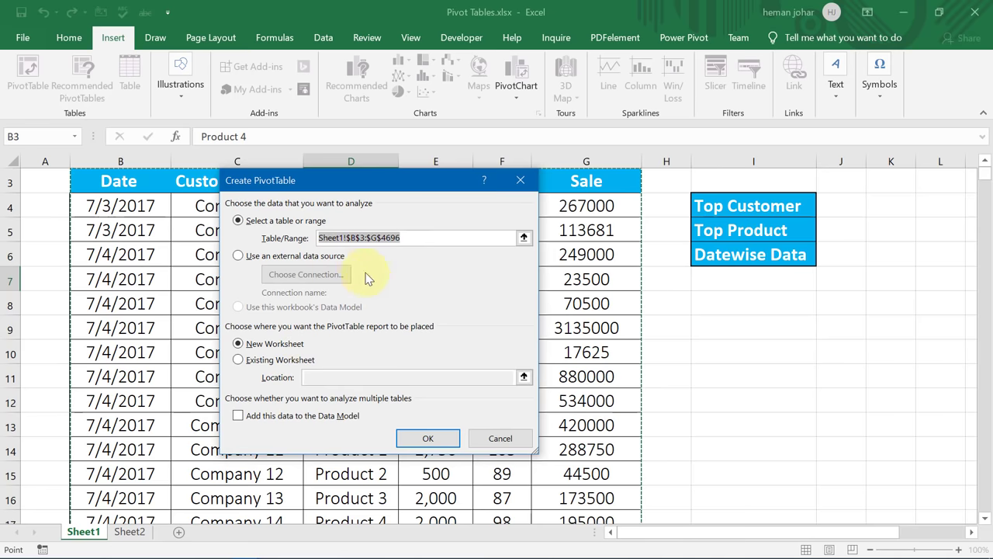
{"action": "scroll", "coordinate": [399, 318], "scroll_direction": "up", "scroll_amount": 1}
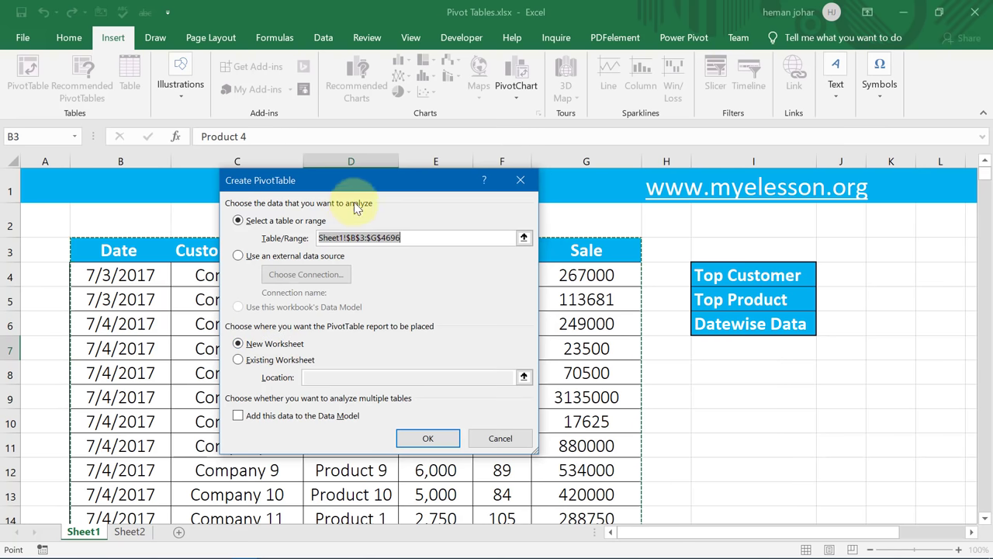
{"action": "left_click_drag", "start_coordinate": [372, 189], "coordinate": [801, 196]}
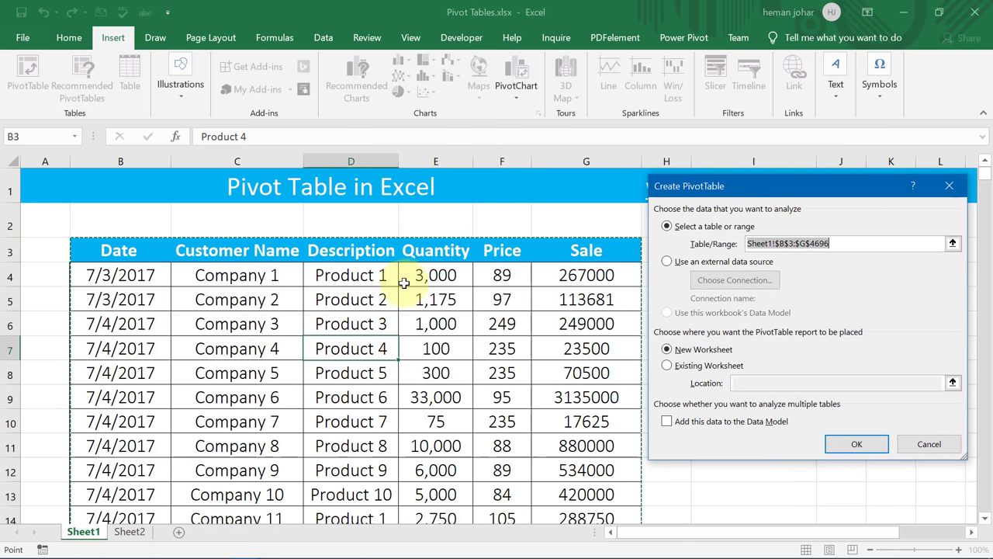
{"action": "scroll", "coordinate": [366, 359], "scroll_direction": "down", "scroll_amount": 2}
{"action": "scroll", "coordinate": [272, 372], "scroll_direction": "down", "scroll_amount": 2}
{"action": "scroll", "coordinate": [225, 408], "scroll_direction": "down", "scroll_amount": 4}
{"action": "scroll", "coordinate": [225, 407], "scroll_direction": "down", "scroll_amount": 4}
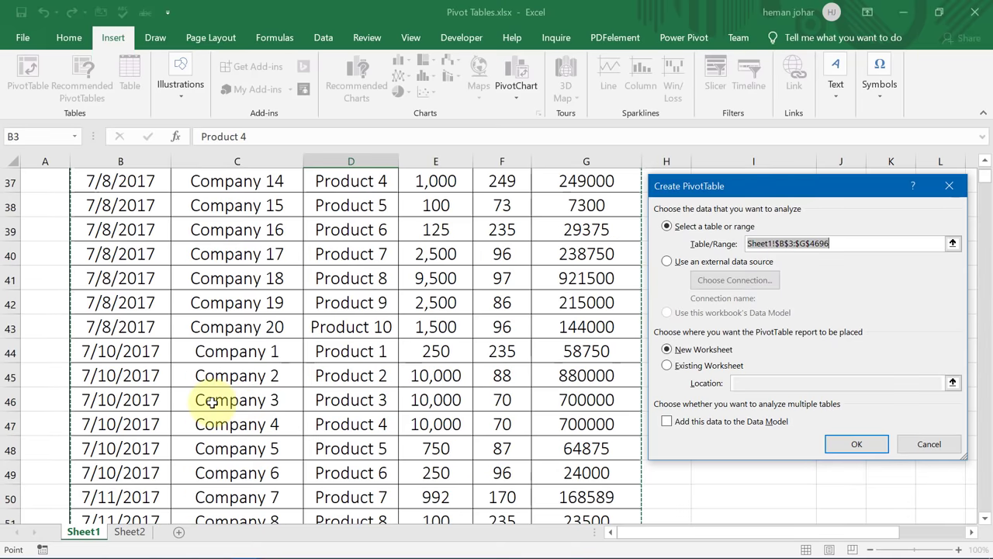
{"action": "scroll", "coordinate": [210, 399], "scroll_direction": "down", "scroll_amount": 8}
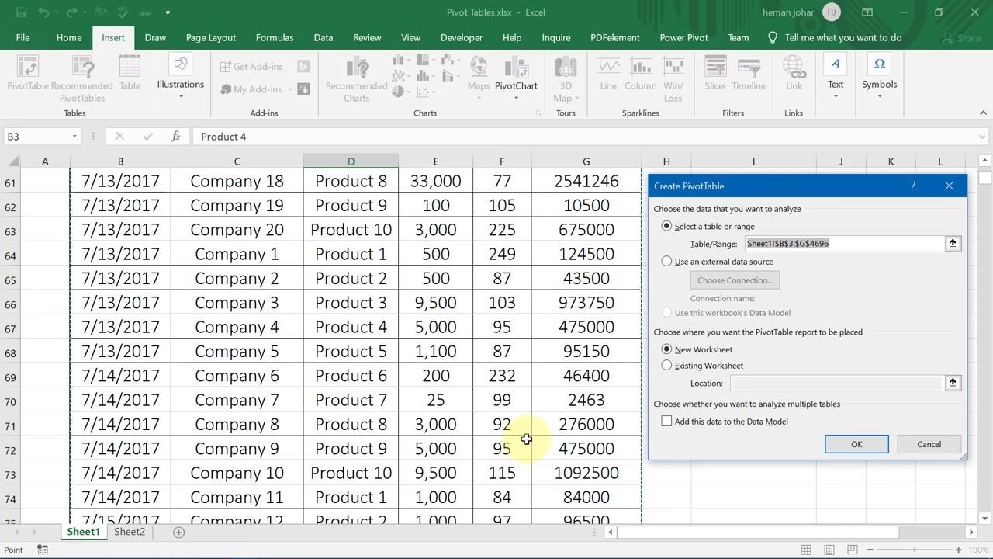
{"action": "scroll", "coordinate": [378, 355], "scroll_direction": "up", "scroll_amount": 12}
{"action": "scroll", "coordinate": [378, 355], "scroll_direction": "up", "scroll_amount": 8}
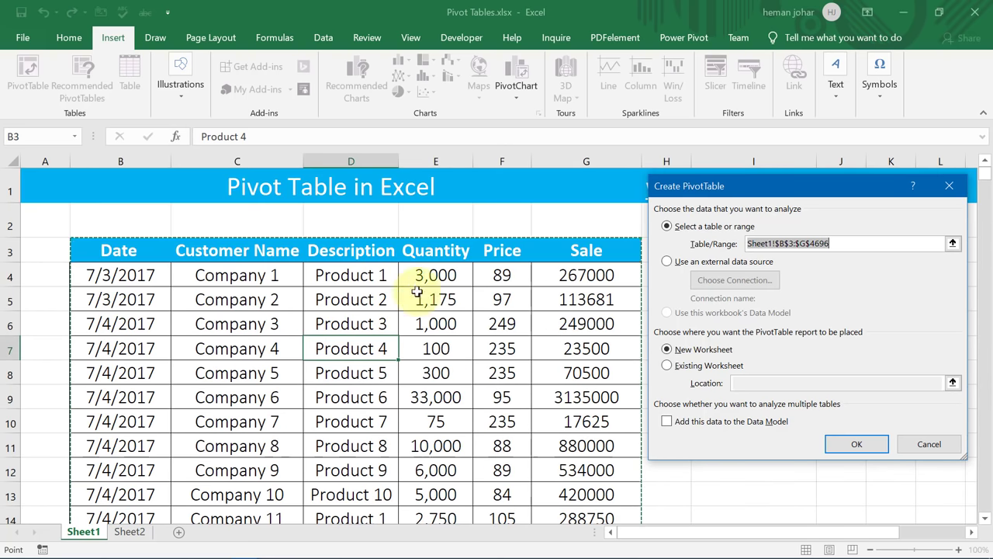
{"action": "mouse_move", "coordinate": [814, 193]}
{"action": "left_mouse_down"}
{"action": "mouse_move", "coordinate": [555, 232]}
{"action": "mouse_move", "coordinate": [372, 228]}
{"action": "left_mouse_up"}
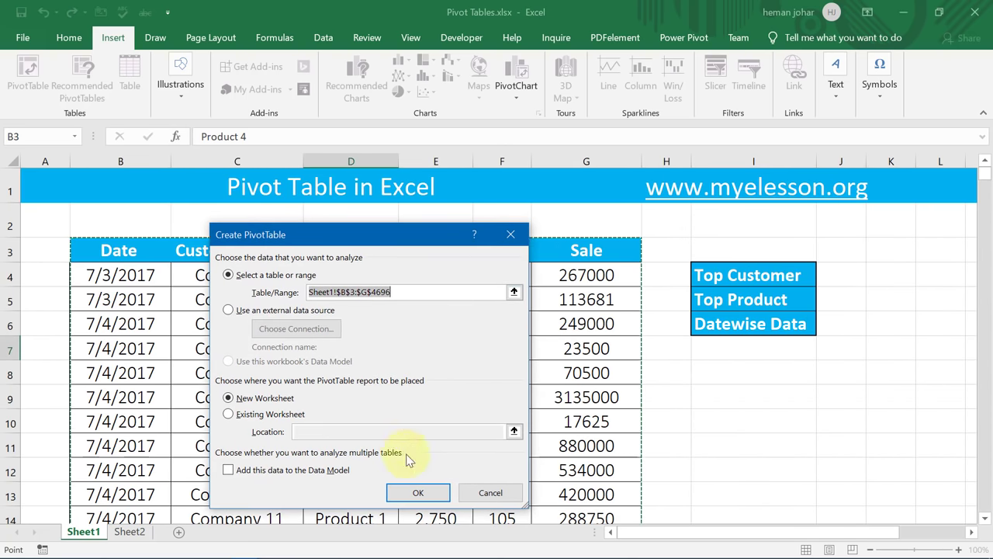
{"action": "left_click", "coordinate": [417, 493]}
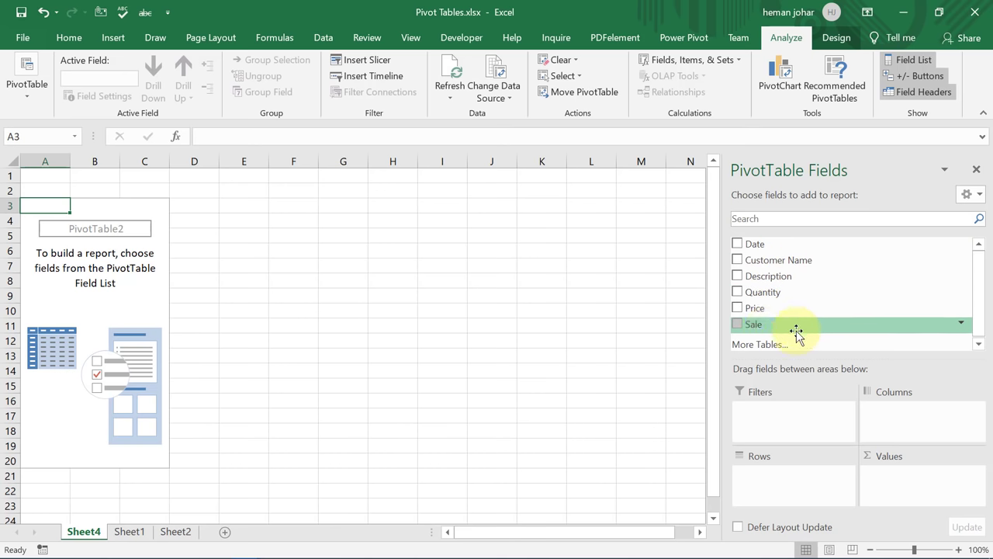
{"action": "left_click", "coordinate": [130, 533]}
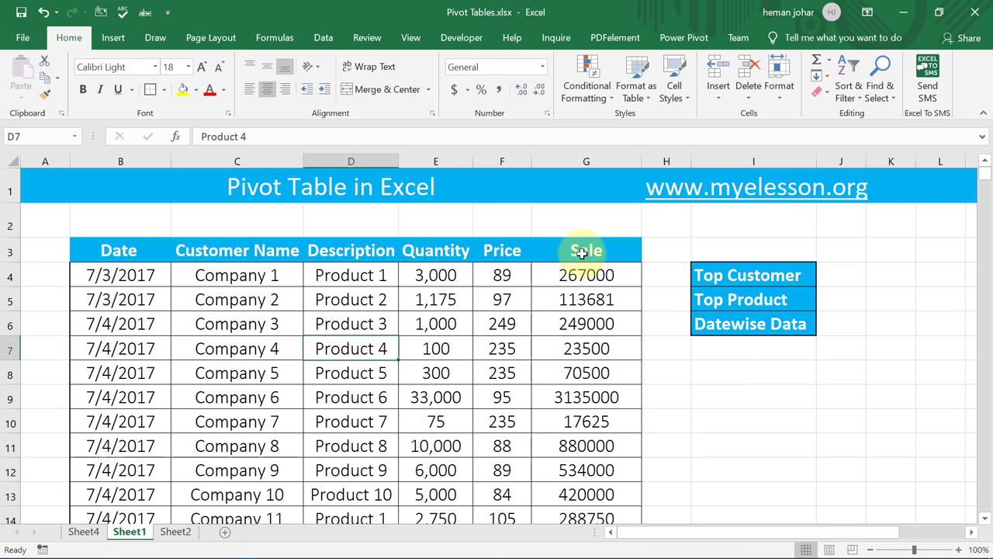
{"action": "left_click", "coordinate": [83, 532]}
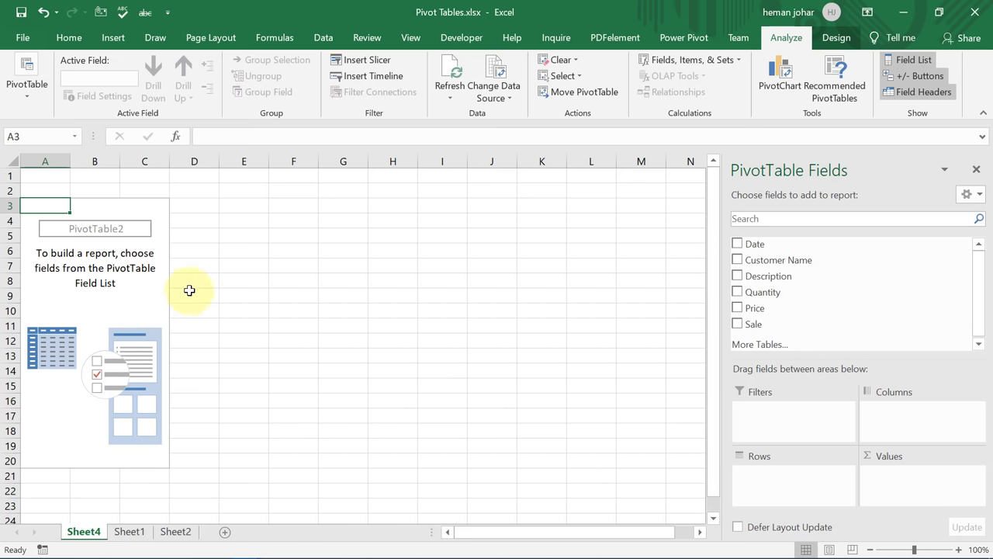
{"action": "left_click", "coordinate": [128, 531]}
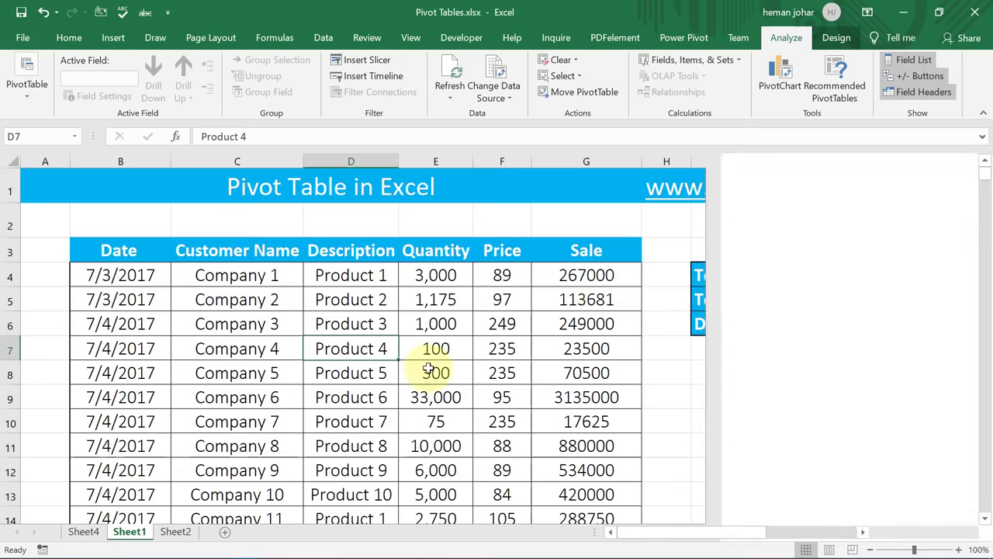
{"action": "left_click", "coordinate": [83, 532]}
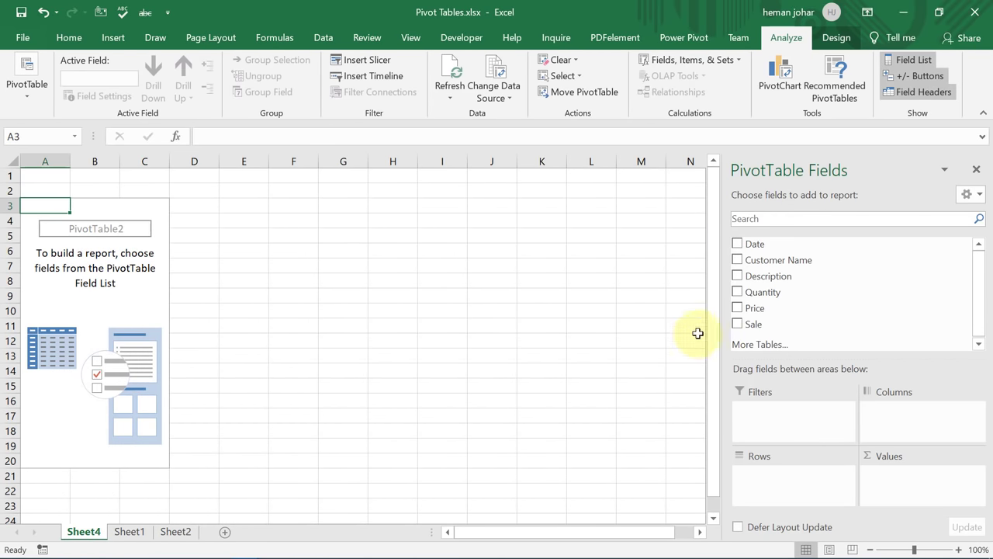
{"action": "mouse_move", "coordinate": [778, 260]}
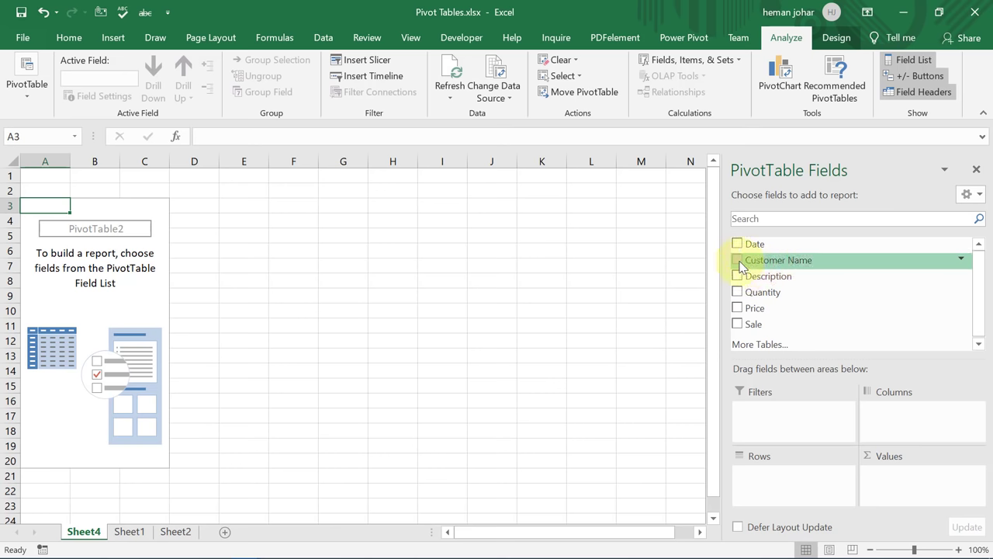
Put Customer Name in the Rows area, listing Company 1 through Company 20
{"action": "left_click_drag", "start_coordinate": [742, 266], "coordinate": [797, 494]}
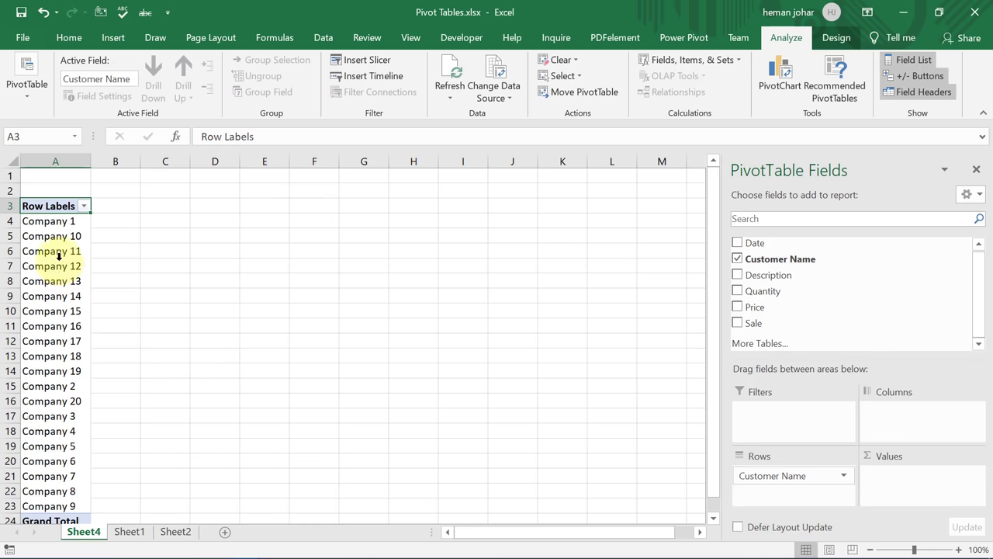
{"action": "scroll", "coordinate": [55, 336], "scroll_direction": "down", "scroll_amount": 2}
{"action": "scroll", "coordinate": [49, 342], "scroll_direction": "down", "scroll_amount": 1}
{"action": "scroll", "coordinate": [49, 341], "scroll_direction": "up", "scroll_amount": 3}
Review the source data on Sheet1, then return to the PivotTable on Sheet4
{"action": "left_click", "coordinate": [126, 532]}
{"action": "scroll", "coordinate": [210, 303], "scroll_direction": "down", "scroll_amount": 6}
{"action": "scroll", "coordinate": [233, 349], "scroll_direction": "down", "scroll_amount": 6}
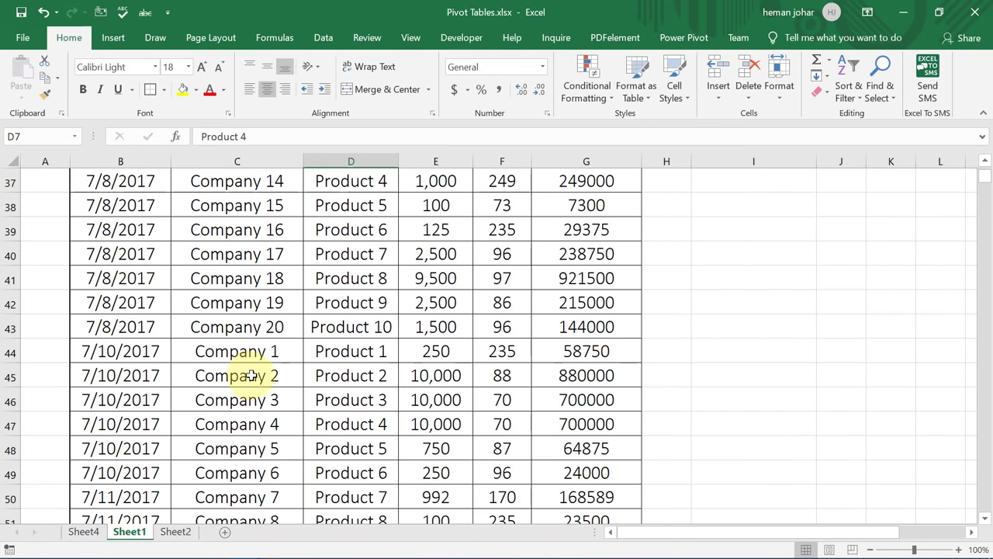
{"action": "scroll", "coordinate": [244, 368], "scroll_direction": "down", "scroll_amount": 14}
{"action": "scroll", "coordinate": [251, 371], "scroll_direction": "down", "scroll_amount": 8}
{"action": "scroll", "coordinate": [248, 363], "scroll_direction": "down", "scroll_amount": 15}
{"action": "scroll", "coordinate": [248, 364], "scroll_direction": "down", "scroll_amount": 8}
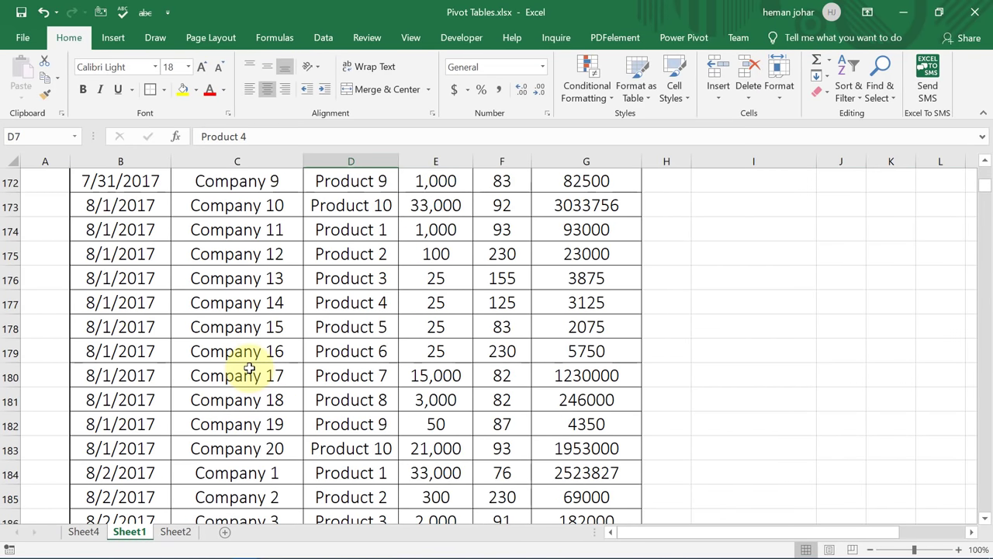
{"action": "scroll", "coordinate": [233, 380], "scroll_direction": "down", "scroll_amount": 7}
{"action": "left_click", "coordinate": [84, 531]}
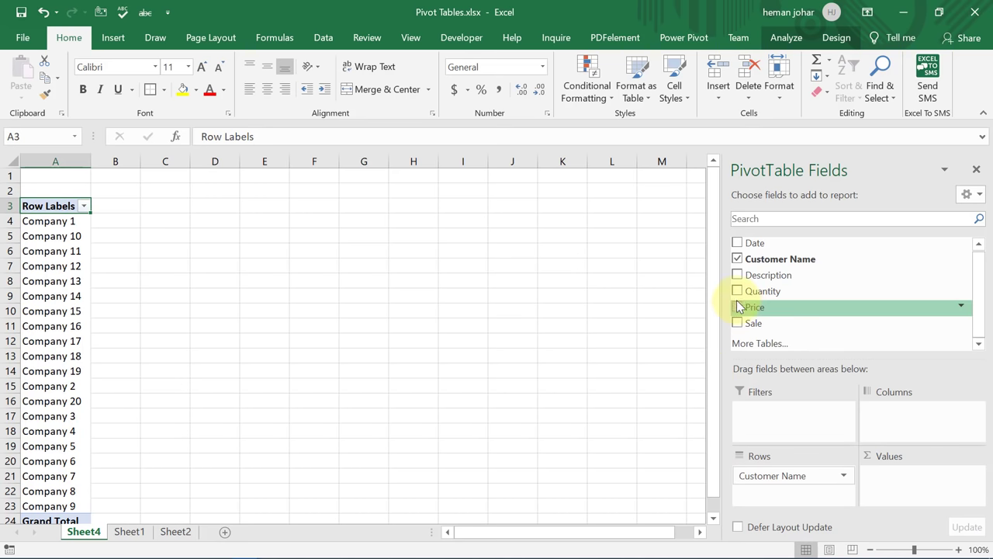
Add Sale as Sum of Sale values and show the company totals without decimals
{"action": "mouse_move", "coordinate": [738, 326]}
{"action": "left_mouse_down"}
{"action": "mouse_move", "coordinate": [900, 487]}
{"action": "mouse_move", "coordinate": [884, 479]}
{"action": "left_mouse_up"}
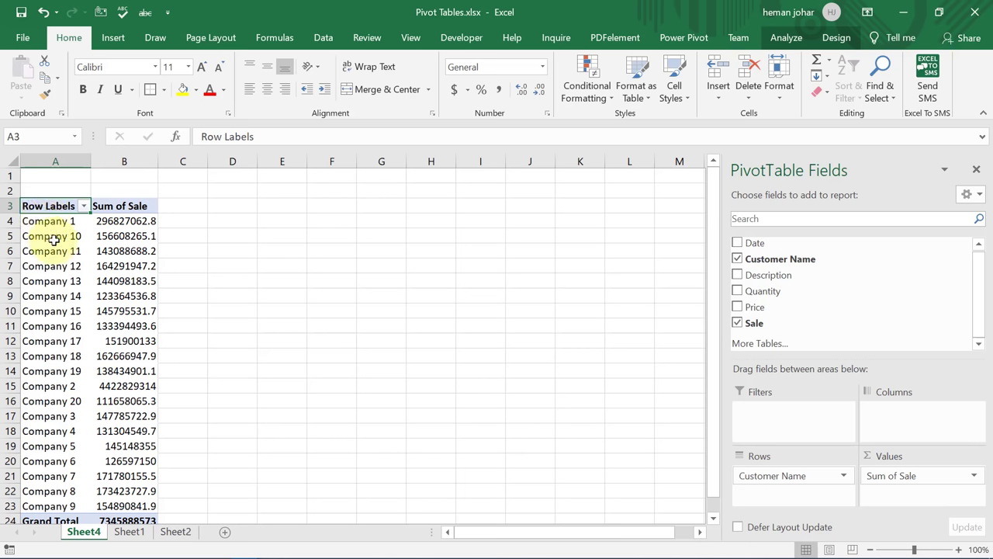
{"action": "scroll", "coordinate": [58, 353], "scroll_direction": "down", "scroll_amount": 2}
{"action": "scroll", "coordinate": [62, 378], "scroll_direction": "up", "scroll_amount": 1}
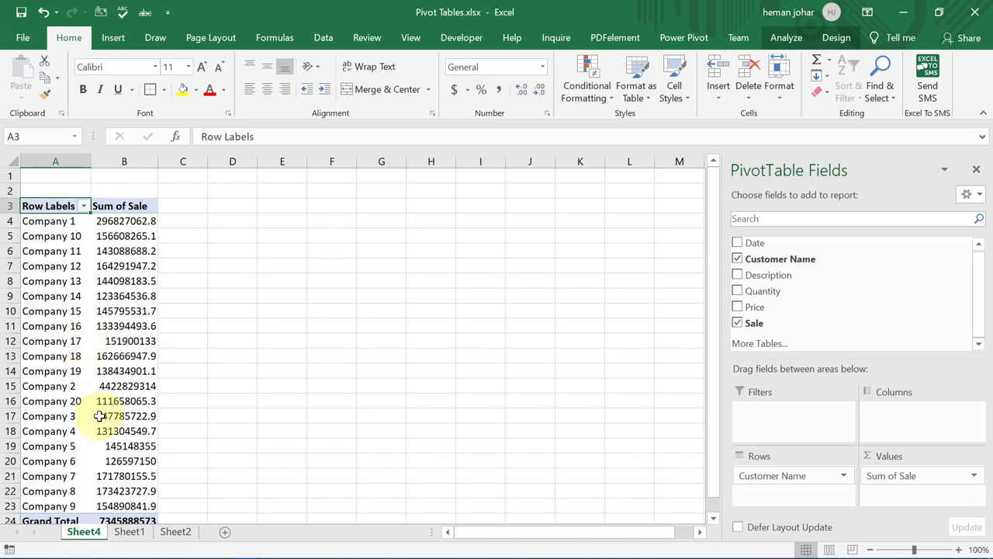
{"action": "scroll", "coordinate": [97, 434], "scroll_direction": "down", "scroll_amount": 1}
{"action": "scroll", "coordinate": [101, 444], "scroll_direction": "up", "scroll_amount": 1}
{"action": "left_click", "coordinate": [129, 221]}
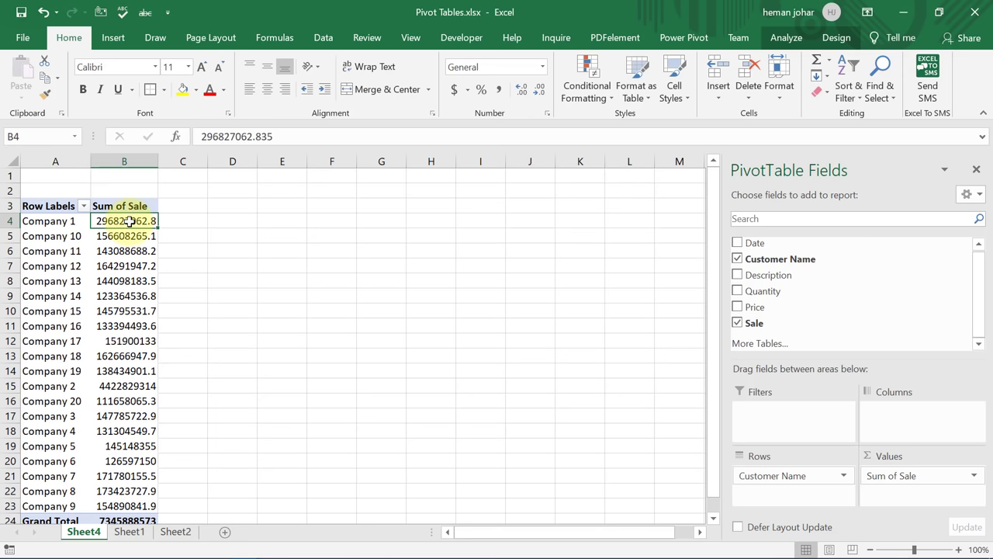
{"action": "key", "text": "ctrl+shift+Down"}
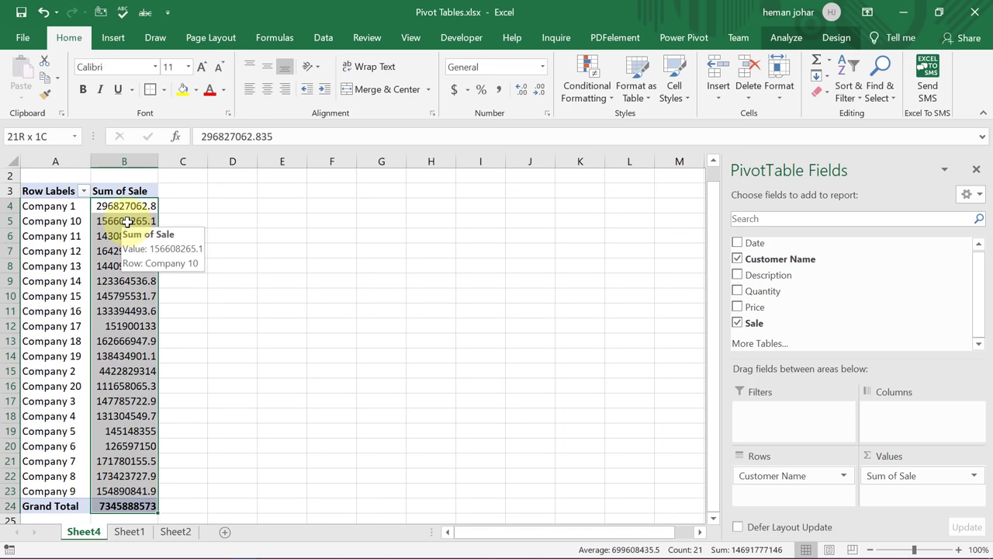
{"action": "key", "text": "shift+Up"}
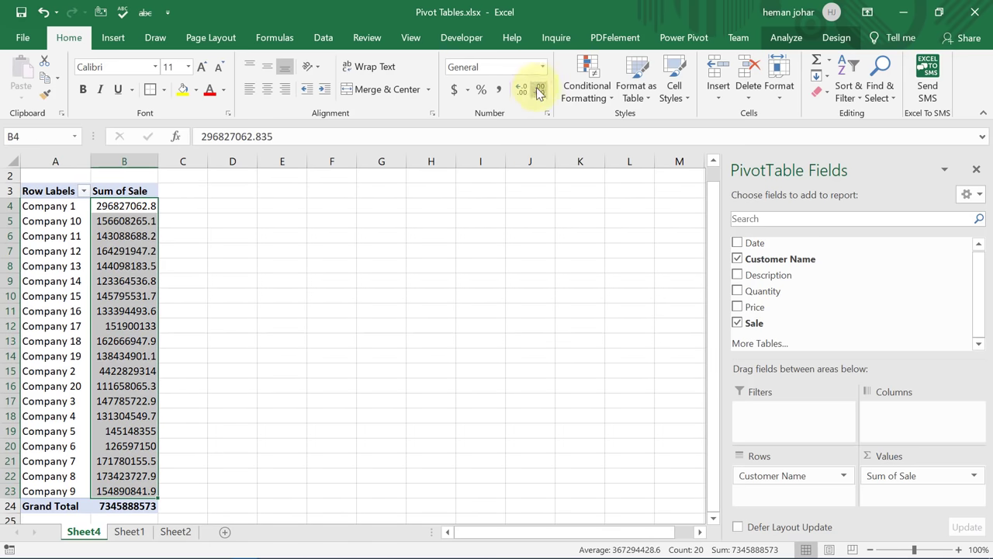
{"action": "left_click", "coordinate": [540, 90]}
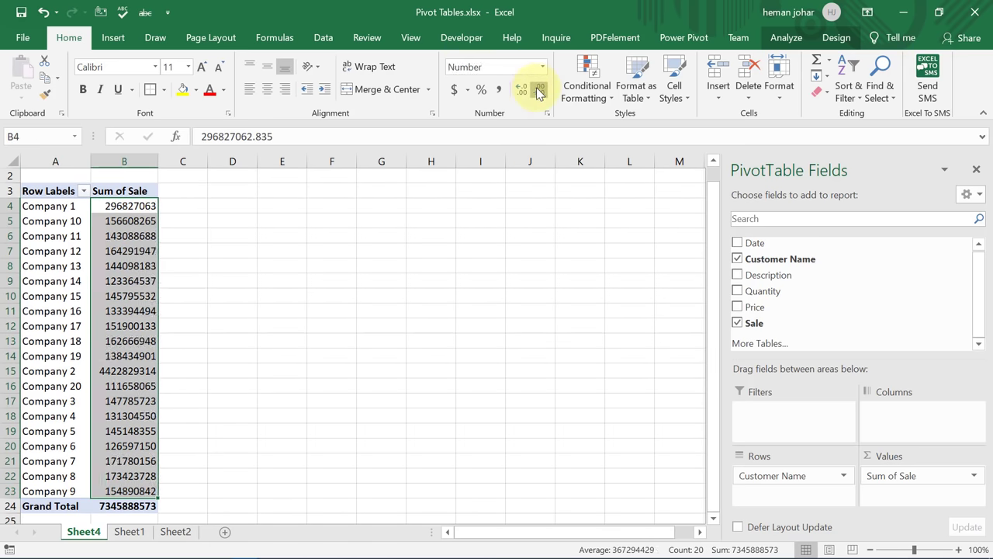
Sort the companies by Sum of Sale, largest to smallest, with Company 2 first
{"action": "right_click", "coordinate": [140, 205]}
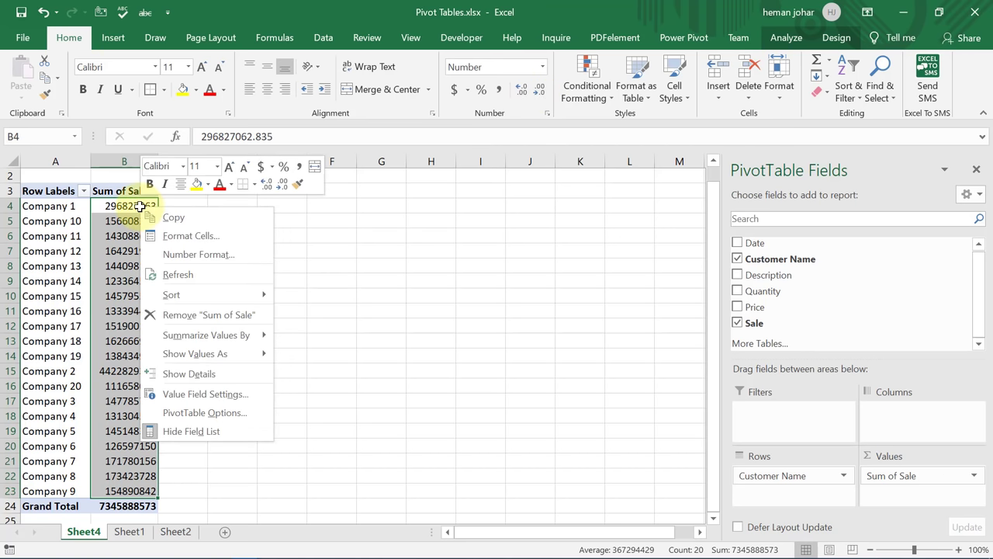
{"action": "mouse_move", "coordinate": [206, 294]}
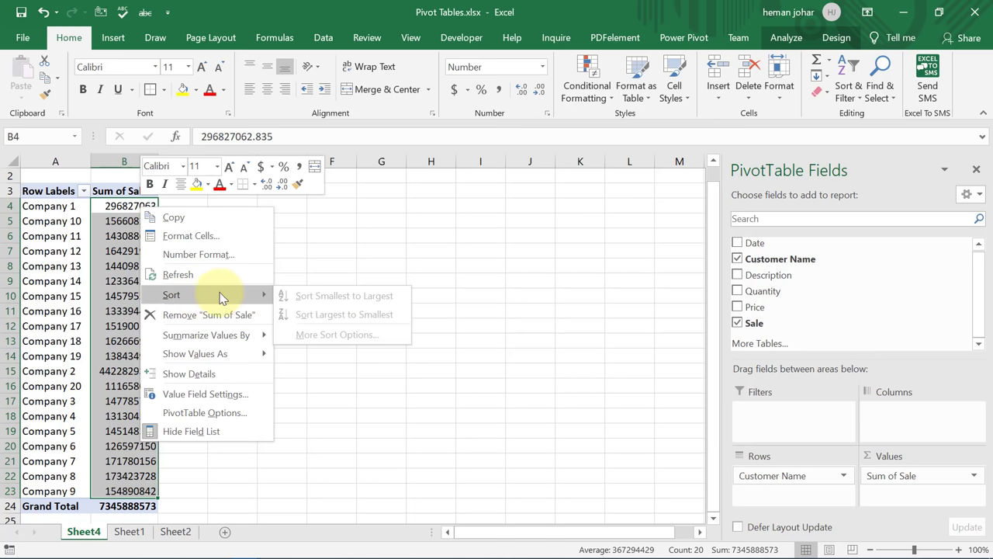
{"action": "left_click", "coordinate": [108, 208]}
{"action": "left_click", "coordinate": [128, 207]}
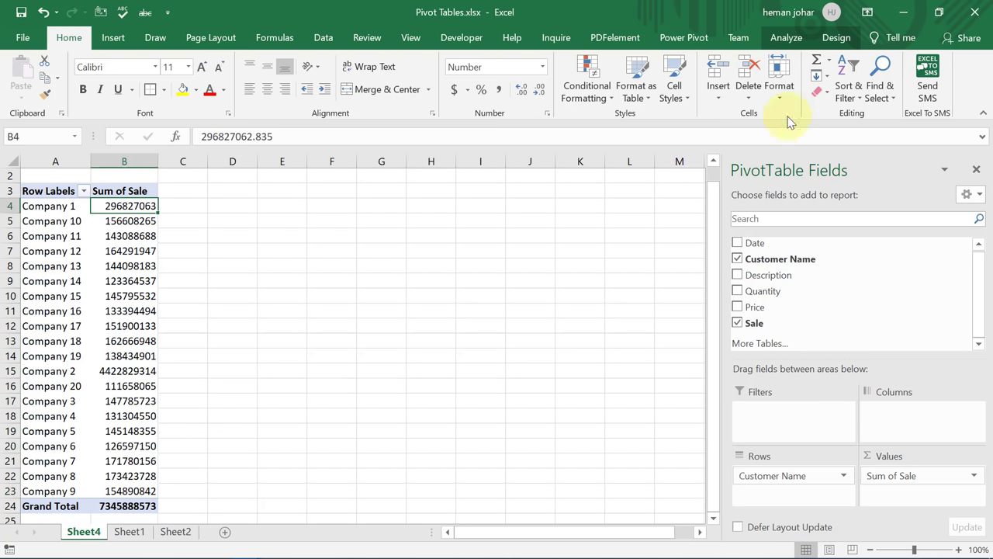
{"action": "left_click", "coordinate": [849, 93]}
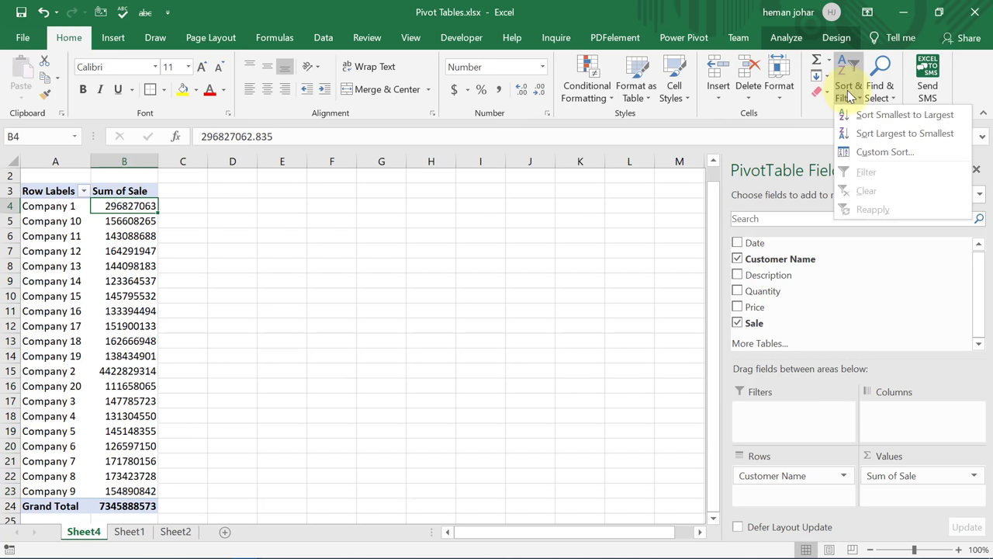
{"action": "left_click", "coordinate": [877, 135]}
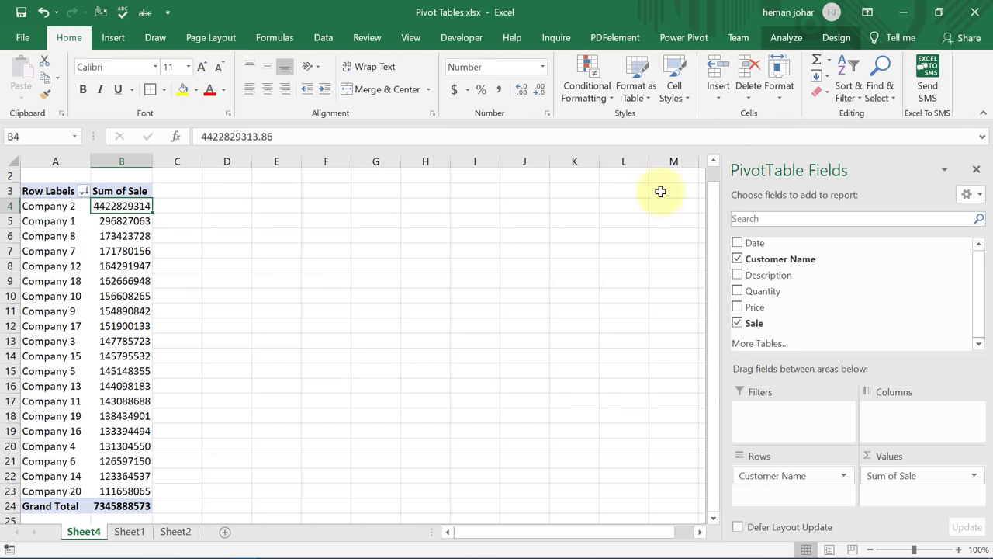
Set the pivot range A3:B24 to 16-point text and autofit column A to the company names
{"action": "left_click", "coordinate": [39, 193]}
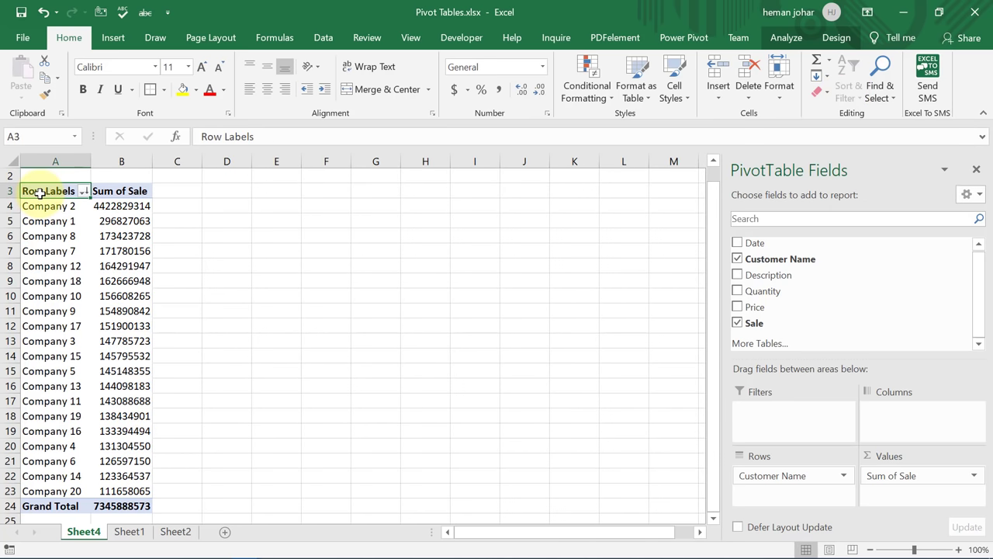
{"action": "key", "text": "ctrl+shift+Right"}
{"action": "key", "text": "ctrl+shift+Down"}
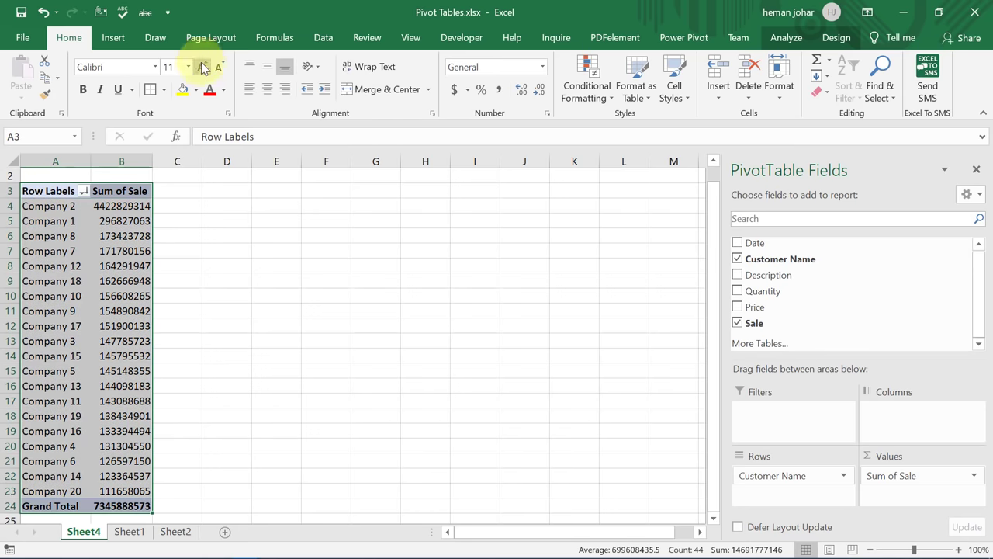
{"action": "left_click", "coordinate": [202, 69]}
{"action": "left_click", "coordinate": [201, 68]}
{"action": "left_click", "coordinate": [201, 68]}
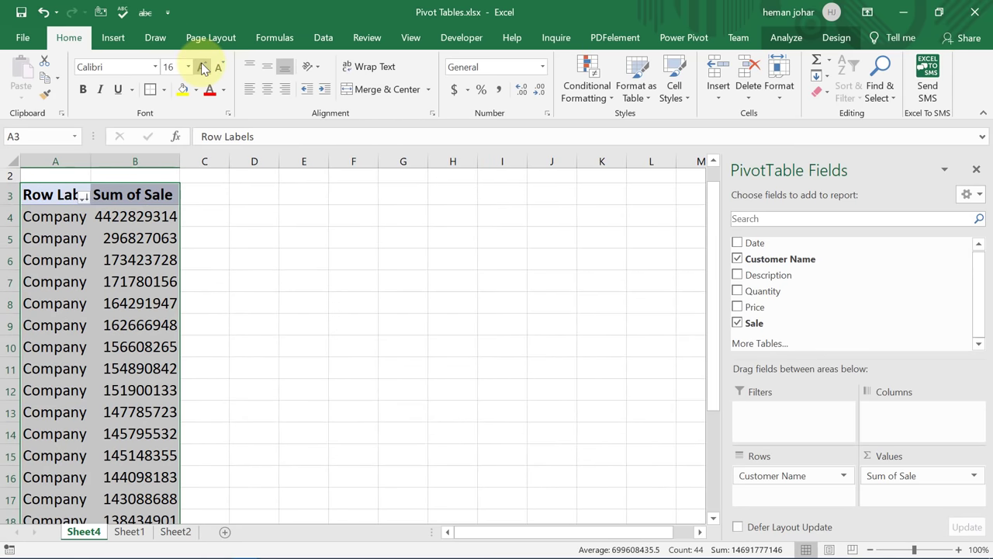
{"action": "double_click", "coordinate": [90, 160]}
{"action": "left_click", "coordinate": [260, 230]}
{"action": "key", "text": "Left"}
{"action": "key", "text": "Left"}
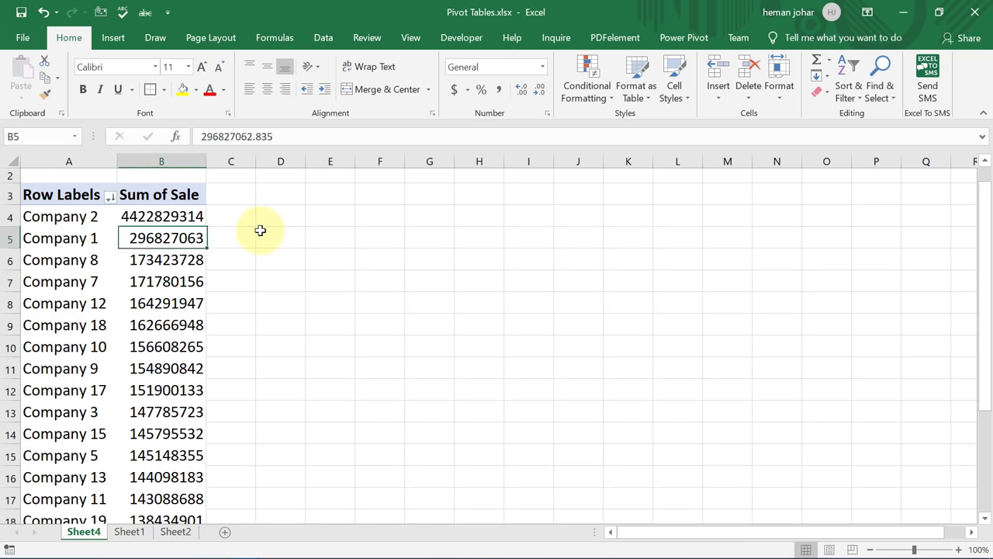
{"action": "key", "text": "Up"}
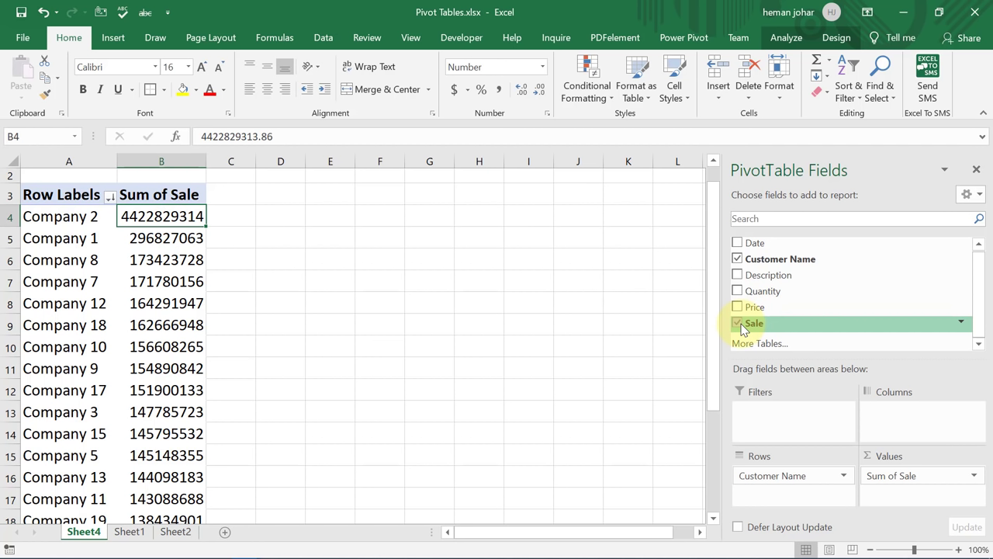
Replace Sale with Quantity and sort Sum of Quantity largest first, Company 1 leading at 5424120
{"action": "left_click", "coordinate": [737, 323]}
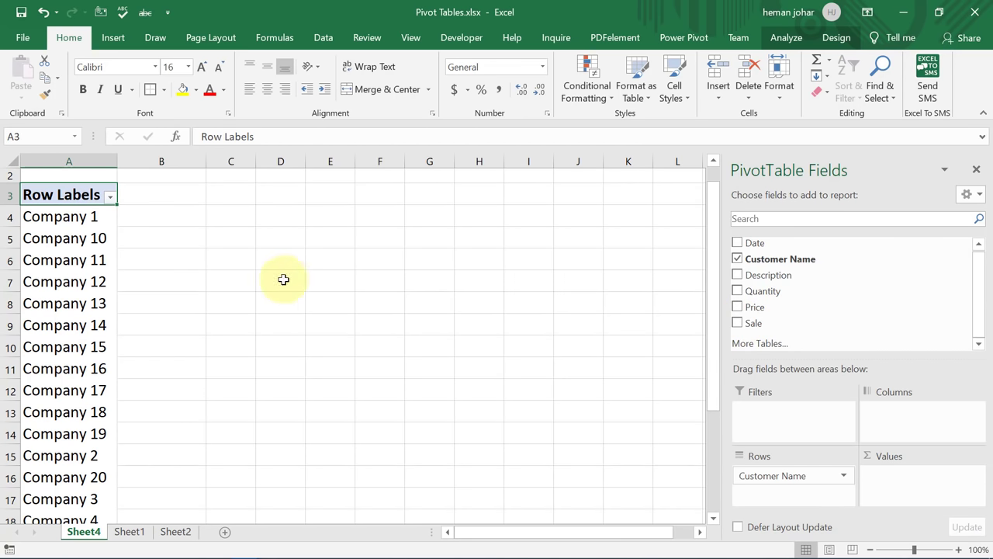
{"action": "left_click", "coordinate": [737, 292]}
{"action": "mouse_move", "coordinate": [204, 216]}
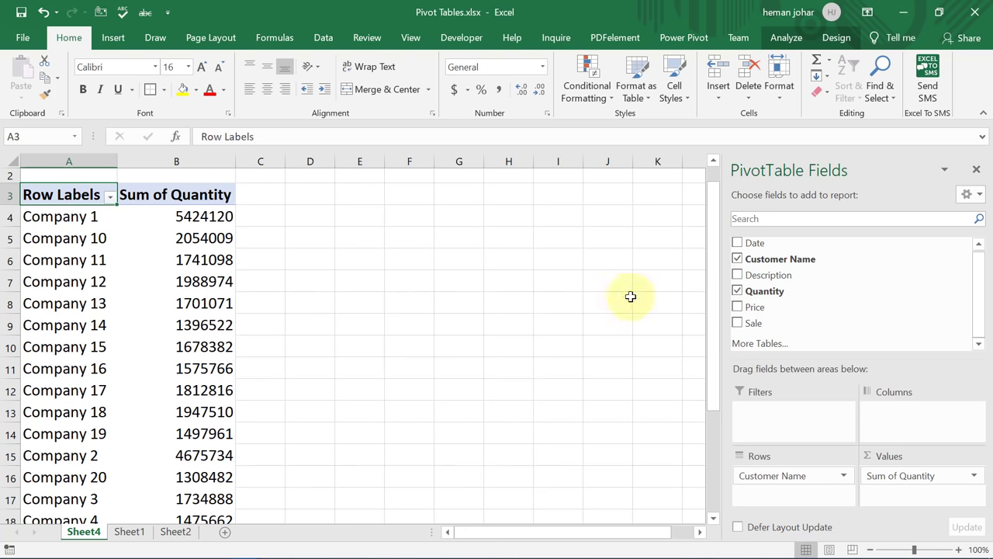
{"action": "left_click", "coordinate": [214, 218]}
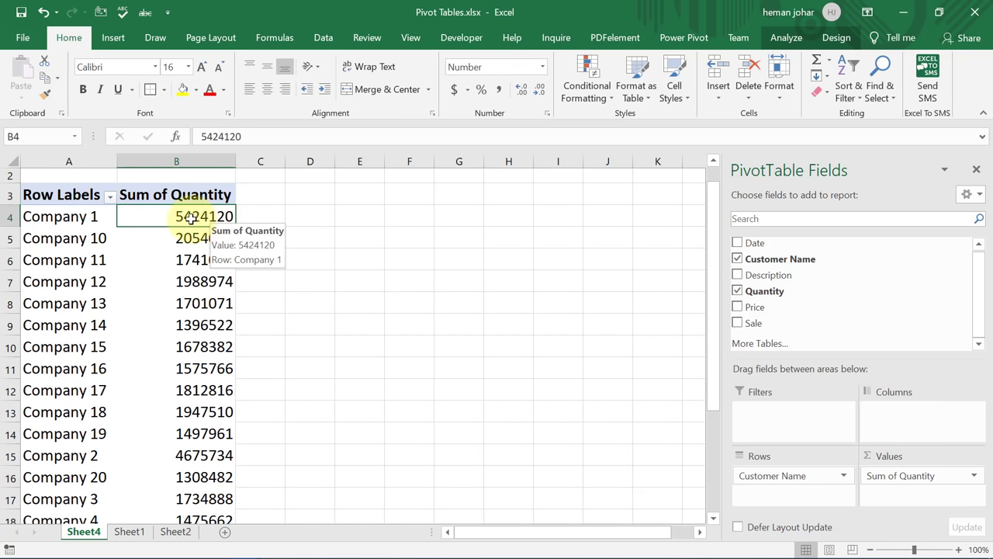
{"action": "left_click", "coordinate": [849, 89]}
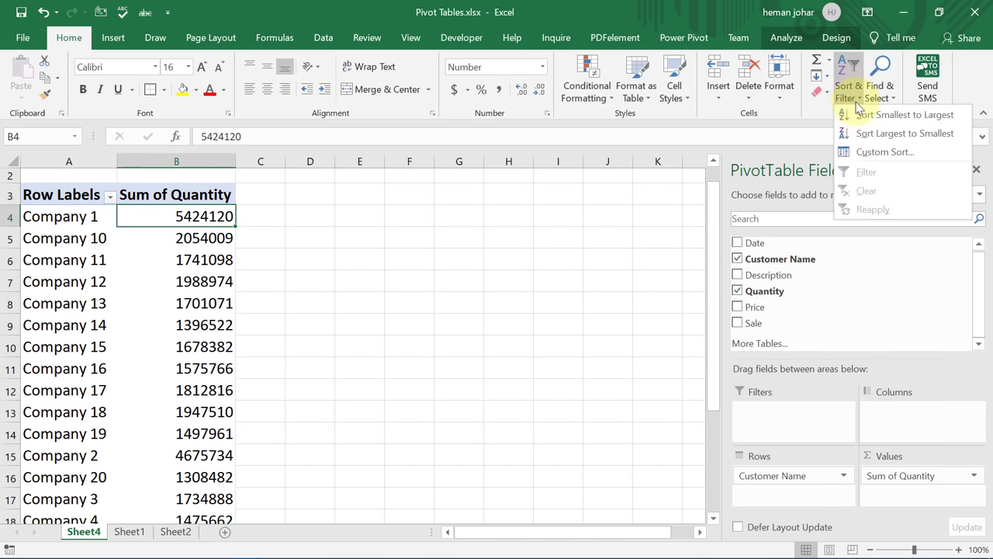
{"action": "left_click", "coordinate": [884, 136]}
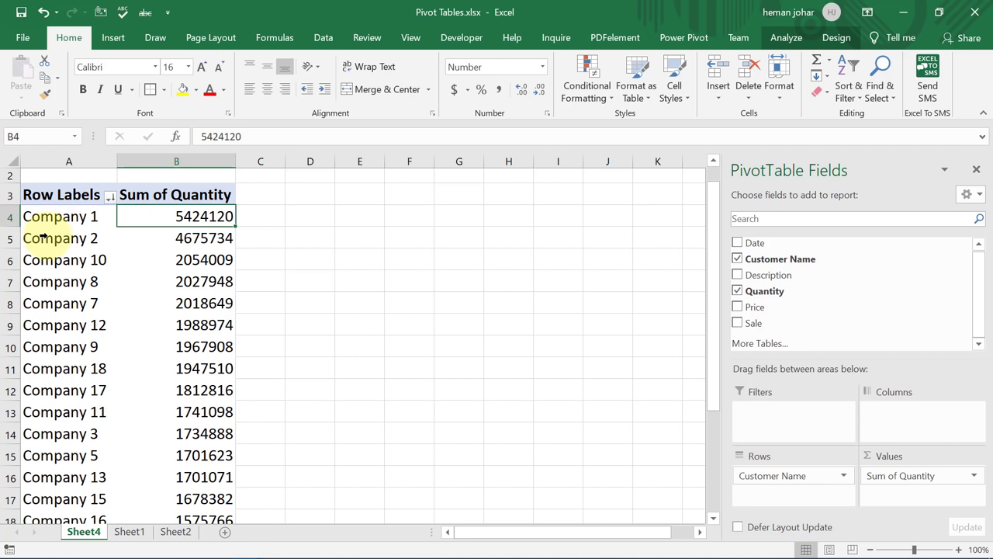
{"action": "mouse_move", "coordinate": [200, 218]}
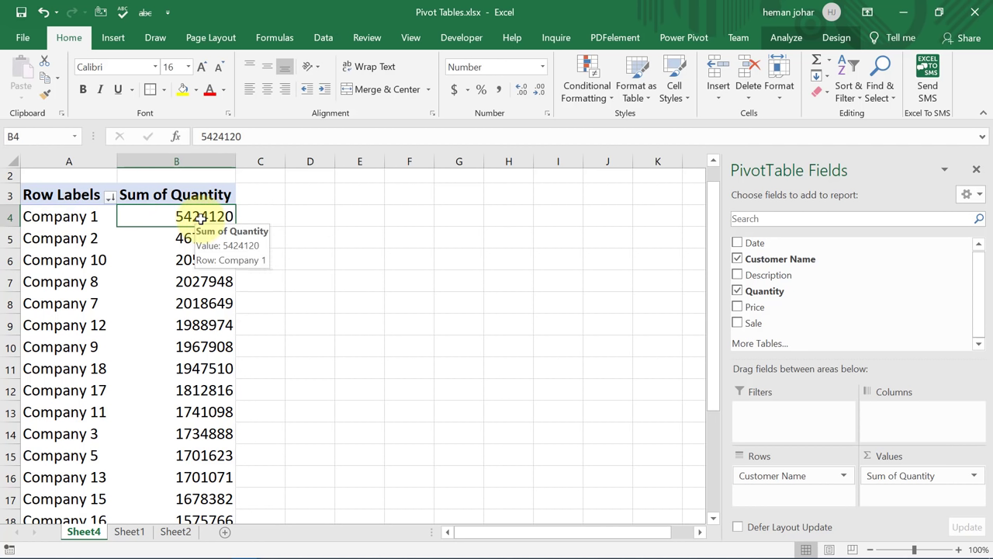
Copy the quantity pivot table A3:B24 including the Grand Total row
{"action": "key", "text": "Left"}
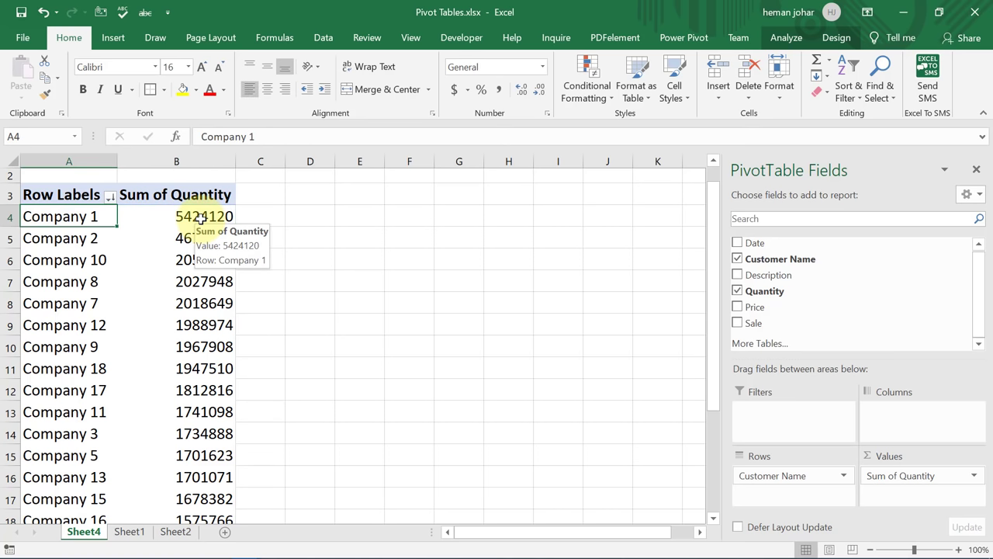
{"action": "key", "text": "Up"}
{"action": "key", "text": "shift+Right"}
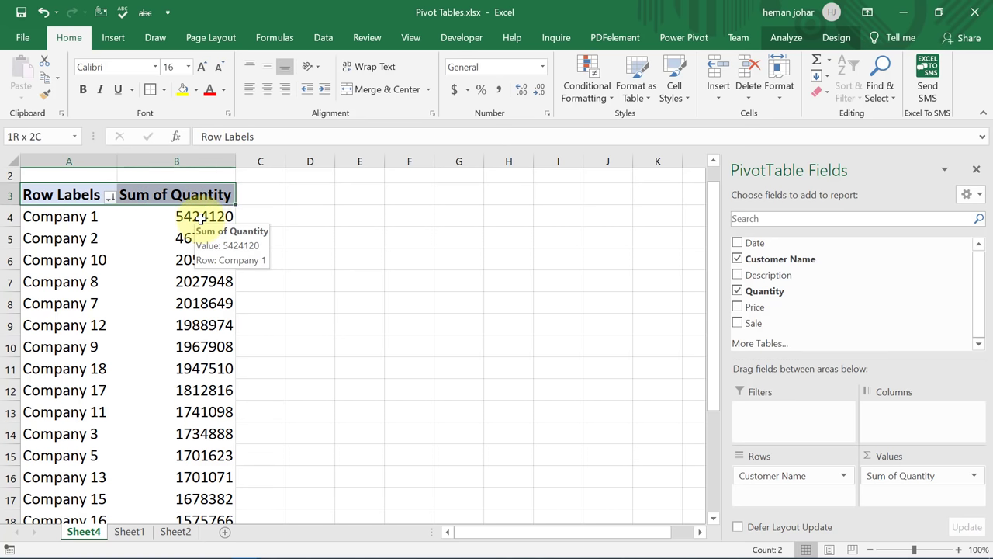
{"action": "key", "text": "shift+Down"}
{"action": "key", "text": "ctrl+shift+Down"}
{"action": "key", "text": "ctrl+c"}
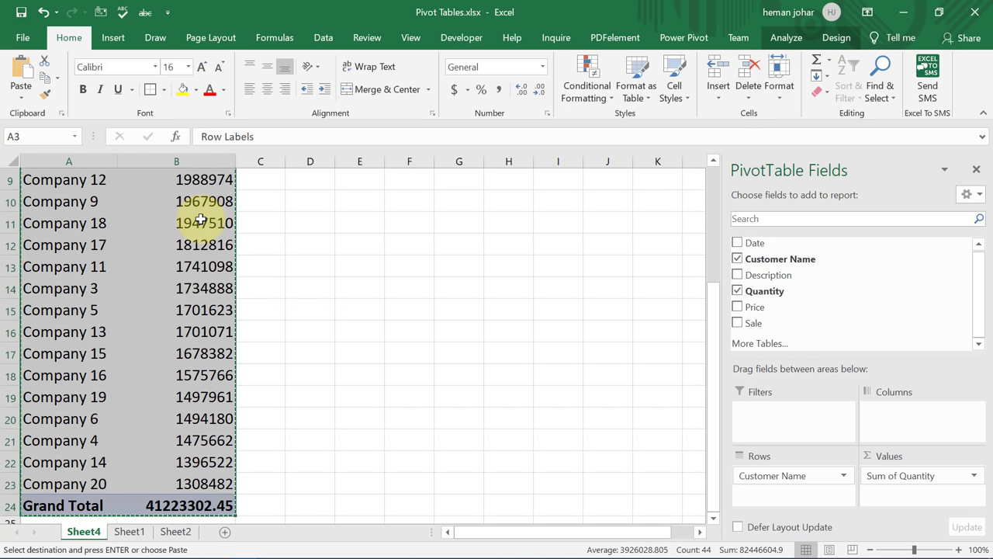
Paste it at C3 of a new Book3, autofit column D, and add heading 'Quantity Data' in C2
{"action": "key", "text": "ctrl+n"}
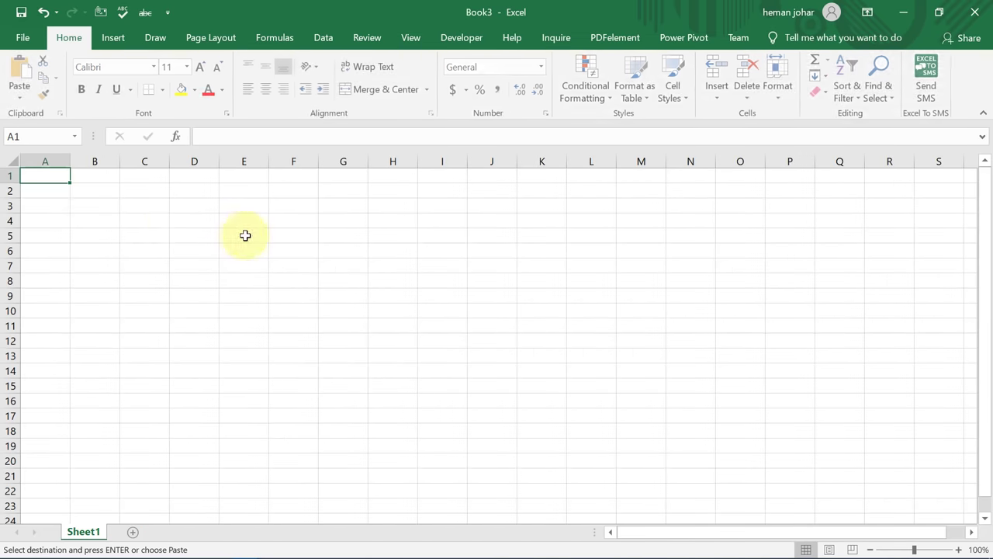
{"action": "left_click", "coordinate": [140, 206]}
{"action": "key", "text": "ctrl+v"}
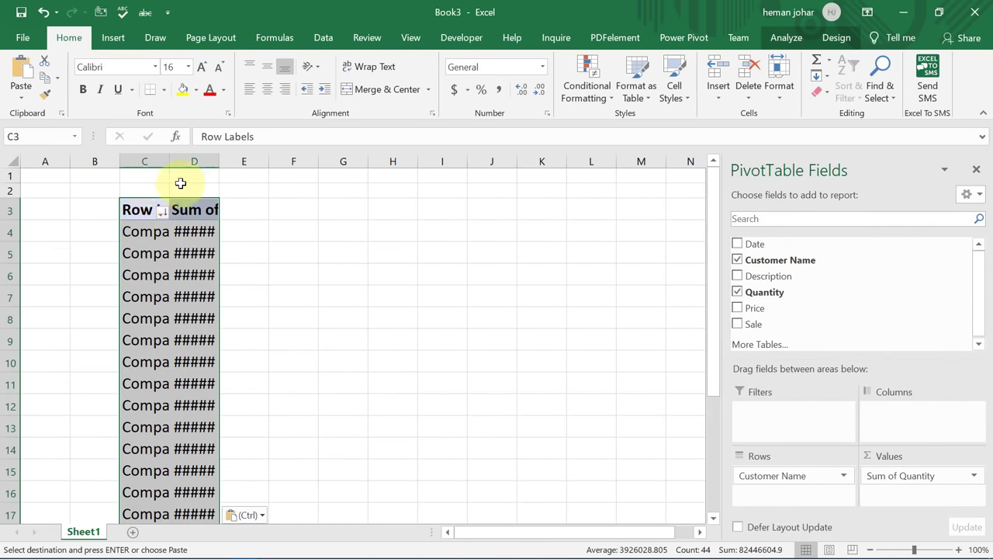
{"action": "double_click", "coordinate": [219, 160]}
{"action": "left_click", "coordinate": [150, 188]}
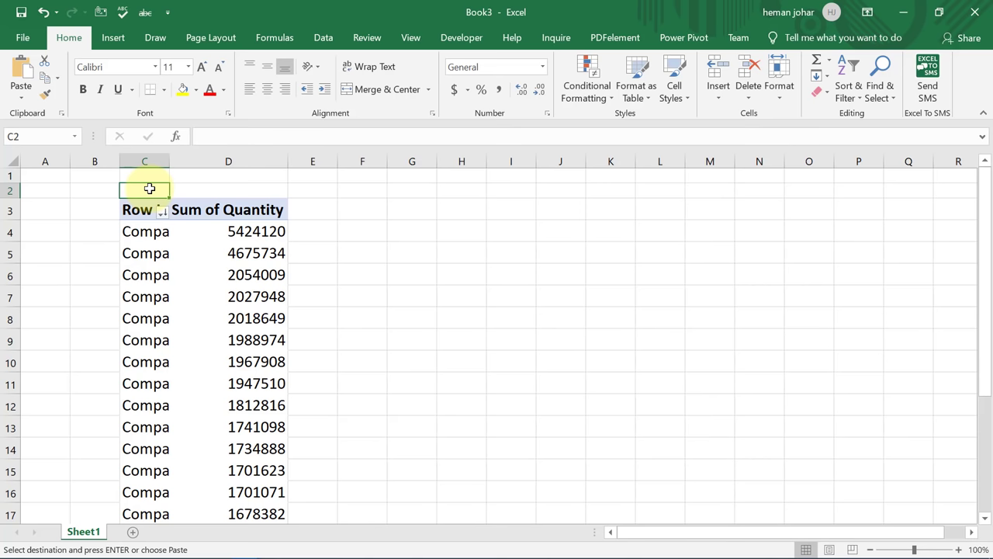
{"action": "type", "text": "Quantit"}
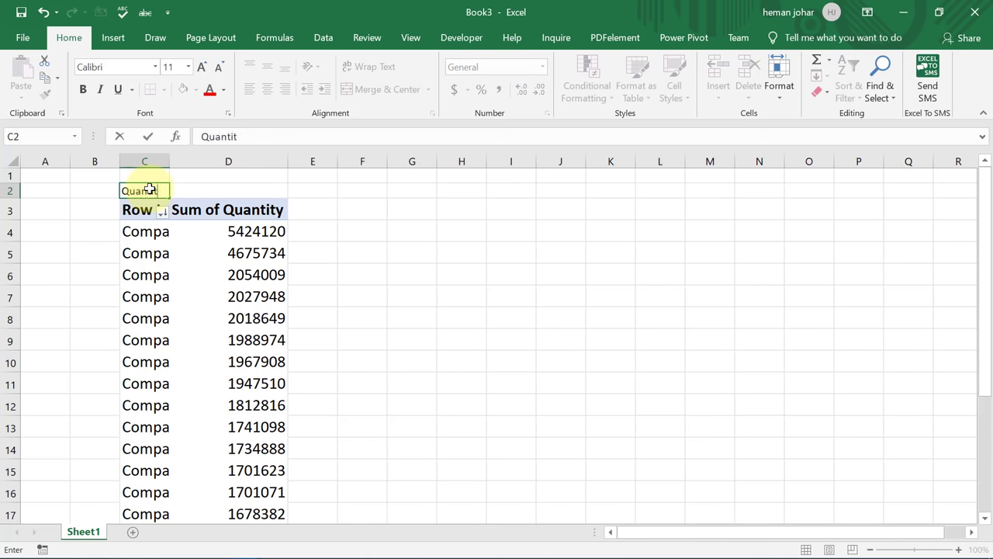
{"action": "type", "text": "a"}
{"action": "key", "text": "Return"}
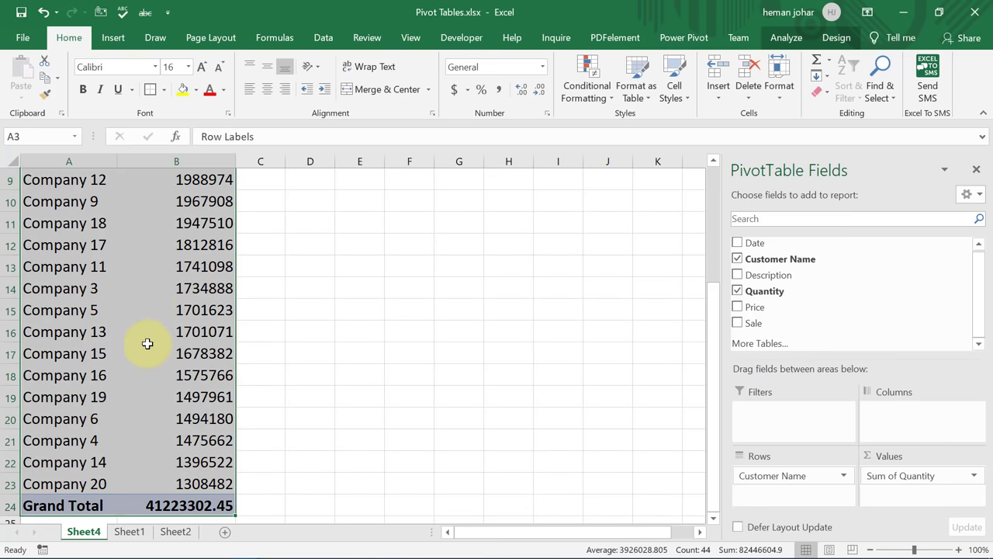
Swap Quantity back to Sale and sort Sum of Sale largest first, Company 2 leading
{"action": "scroll", "coordinate": [146, 339], "scroll_direction": "up", "scroll_amount": 1}
{"action": "scroll", "coordinate": [147, 339], "scroll_direction": "up", "scroll_amount": 3}
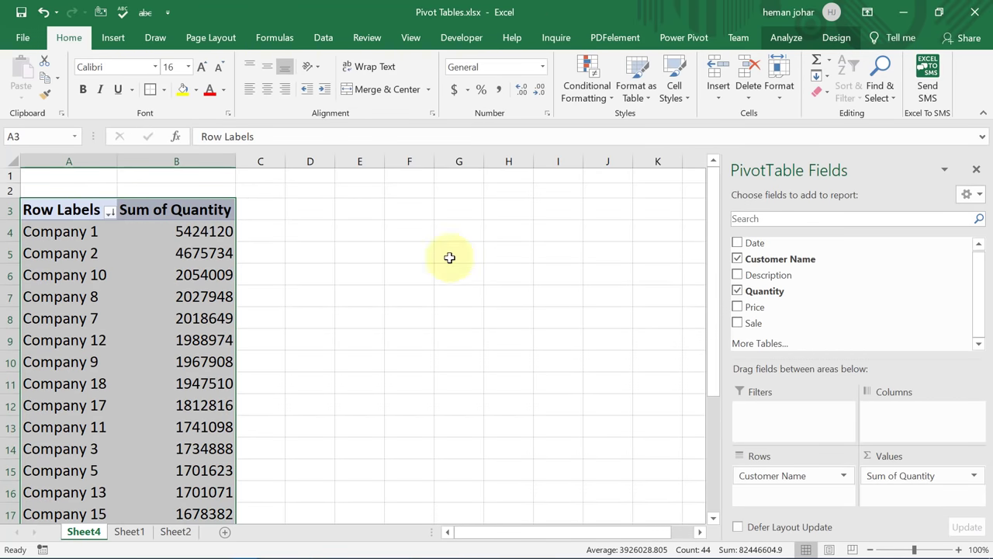
{"action": "left_click", "coordinate": [737, 291]}
{"action": "left_click", "coordinate": [737, 323]}
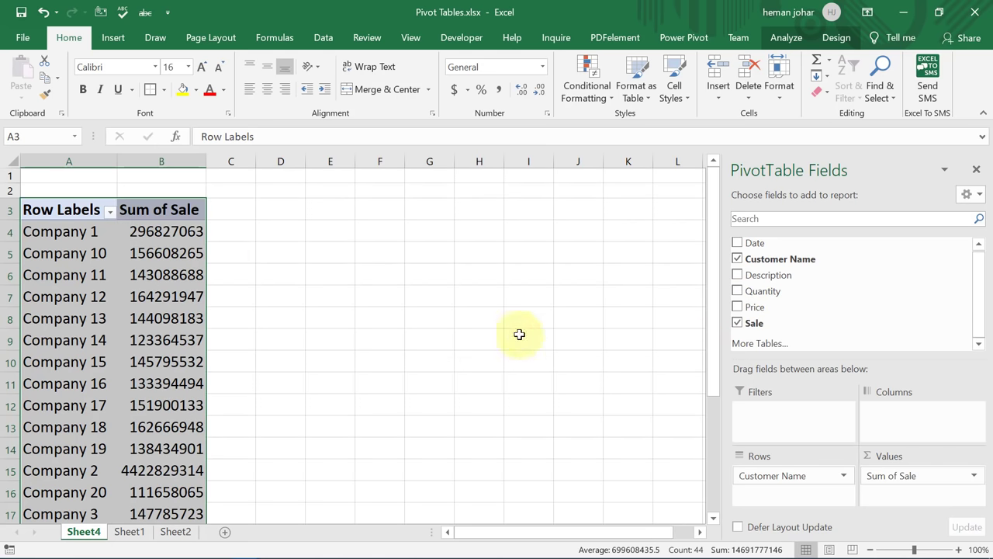
{"action": "left_click", "coordinate": [190, 231]}
{"action": "left_click", "coordinate": [851, 91]}
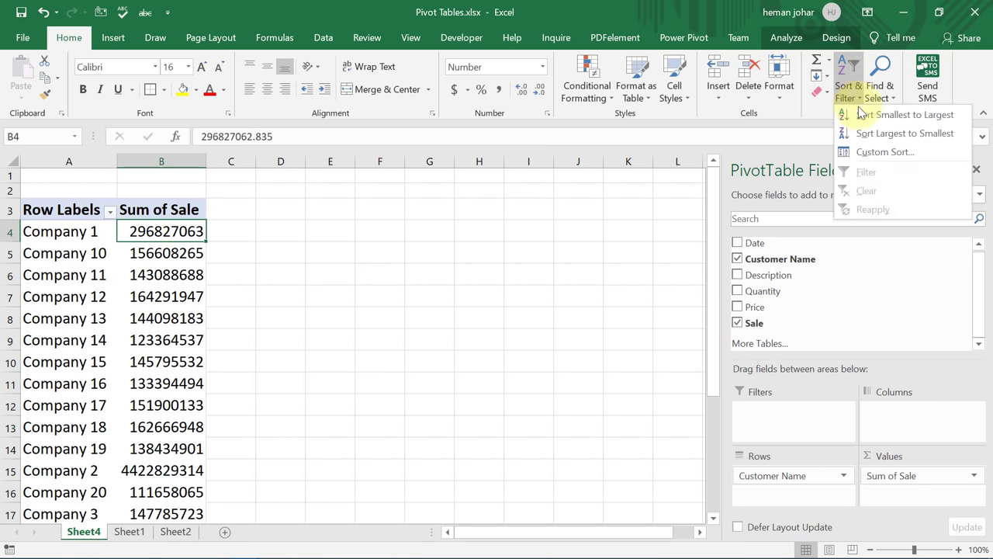
{"action": "left_click", "coordinate": [884, 132]}
Copy the sale pivot A3:B24 through Grand Total and return to Book3
{"action": "key", "text": "Left"}
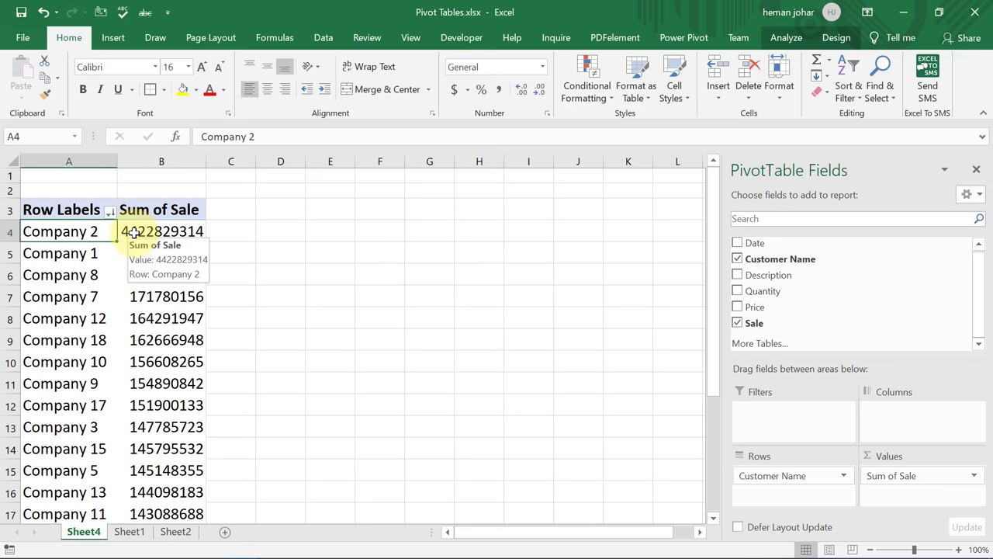
{"action": "key", "text": "Up"}
{"action": "key", "text": "ctrl+shift+Right"}
{"action": "key", "text": "ctrl+shift+Down"}
{"action": "key", "text": "ctrl+c"}
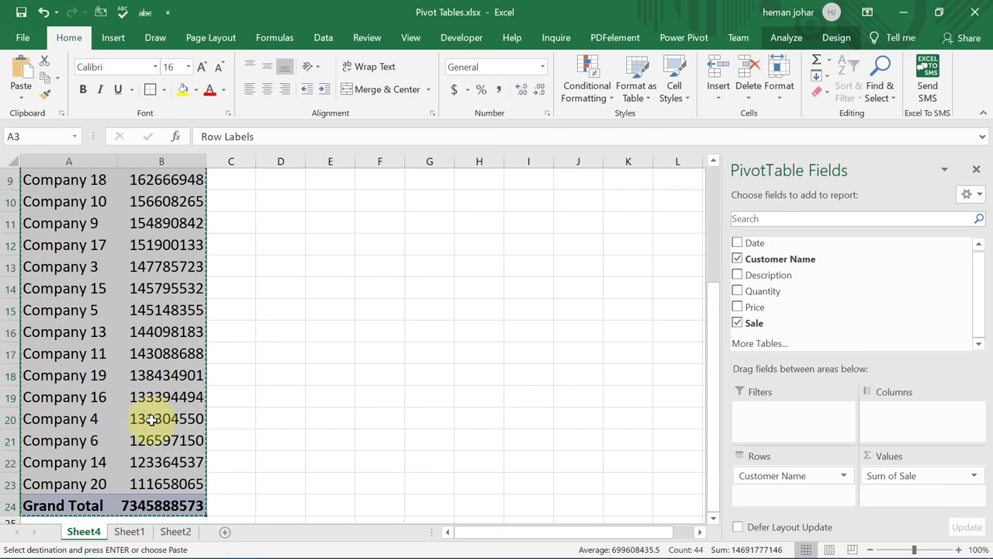
{"action": "key", "text": "ctrl+Tab"}
Paste the sale-ranked pivot into H3 and auto-fit column I to its Sum of Sale values
{"action": "left_click", "coordinate": [455, 211]}
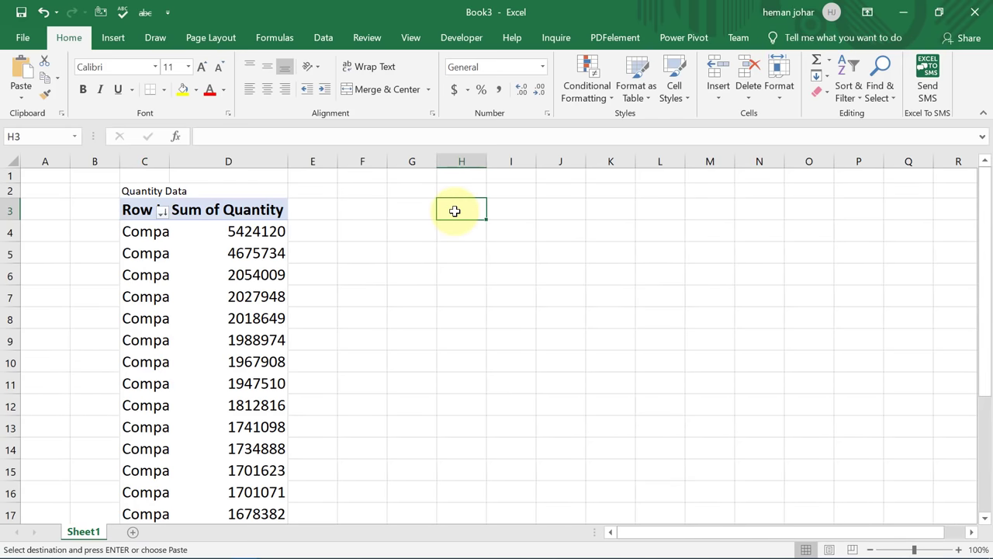
{"action": "key", "text": "ctrl+v"}
{"action": "double_click", "coordinate": [532, 161]}
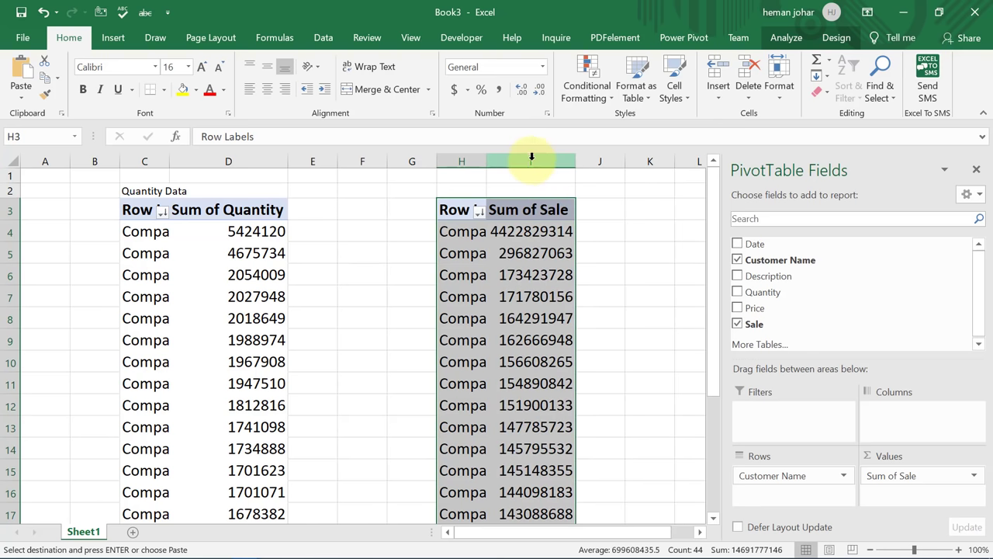
Label H2 'Sale Data', auto-fit columns H and C, and return to Pivot Tables.xlsx
{"action": "left_click", "coordinate": [454, 186]}
{"action": "type", "text": "Sa"}
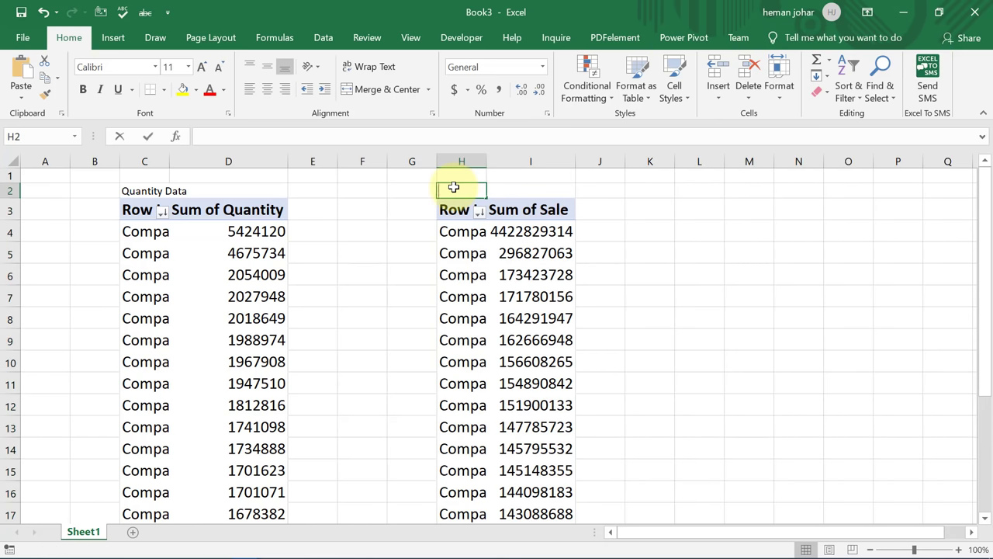
{"action": "type", "text": "le Dat"}
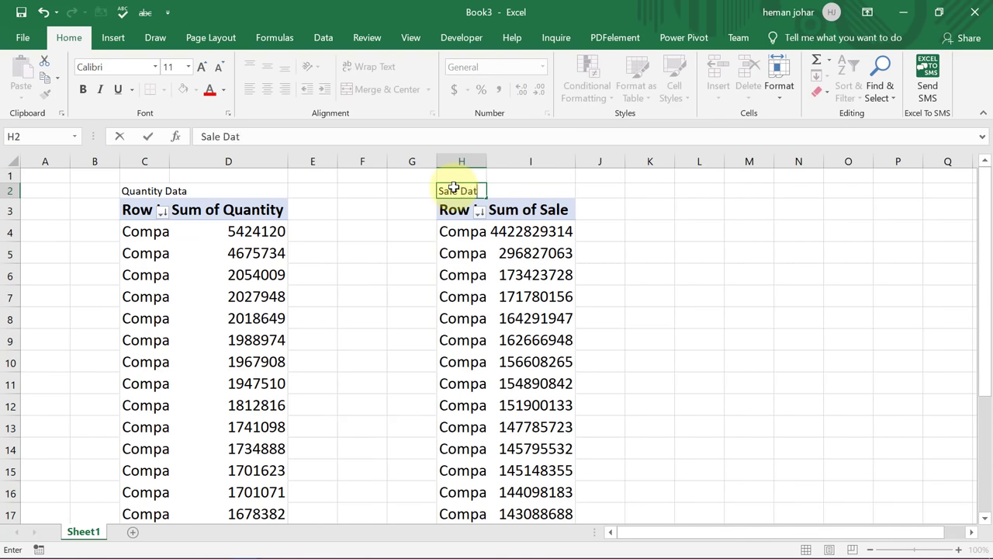
{"action": "type", "text": "a"}
{"action": "key", "text": "Return"}
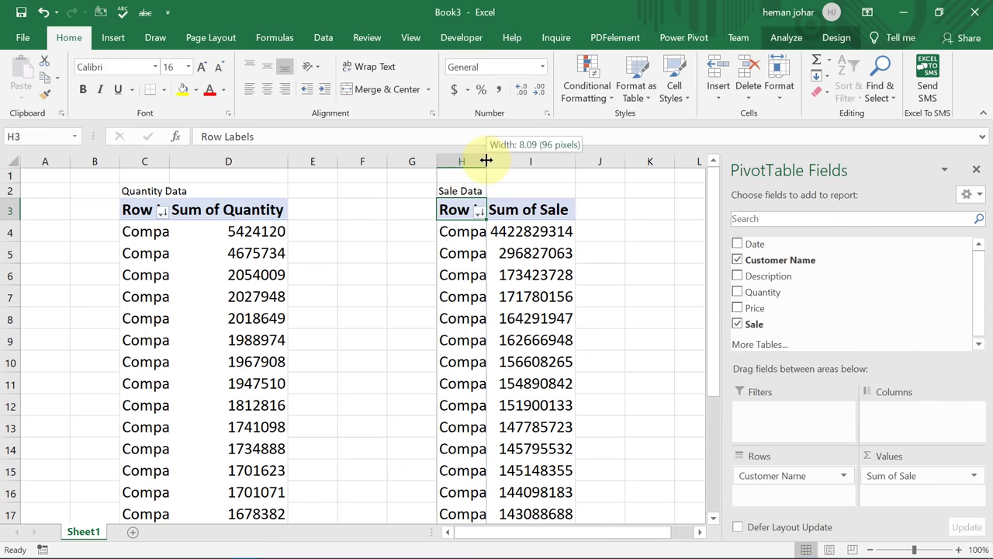
{"action": "double_click", "coordinate": [487, 161]}
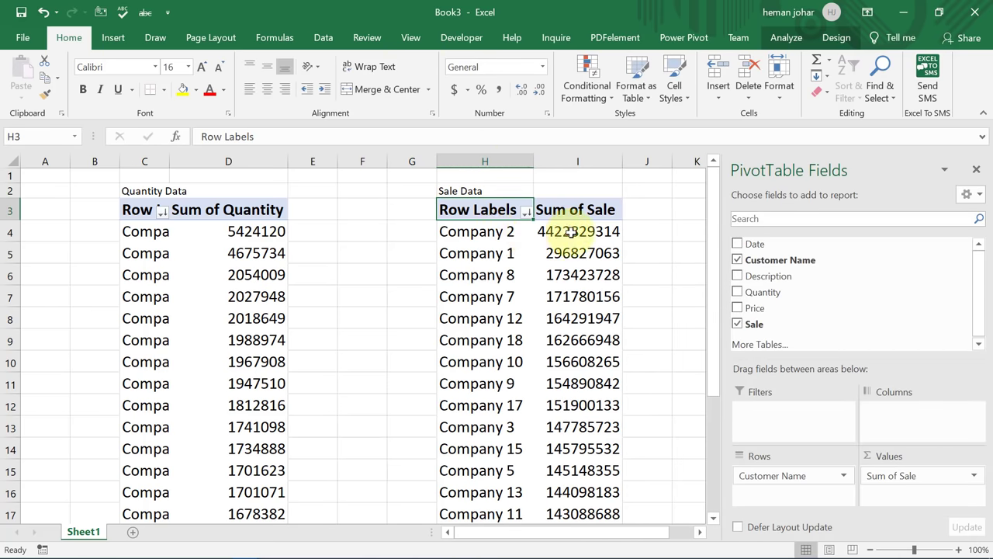
{"action": "double_click", "coordinate": [169, 161]}
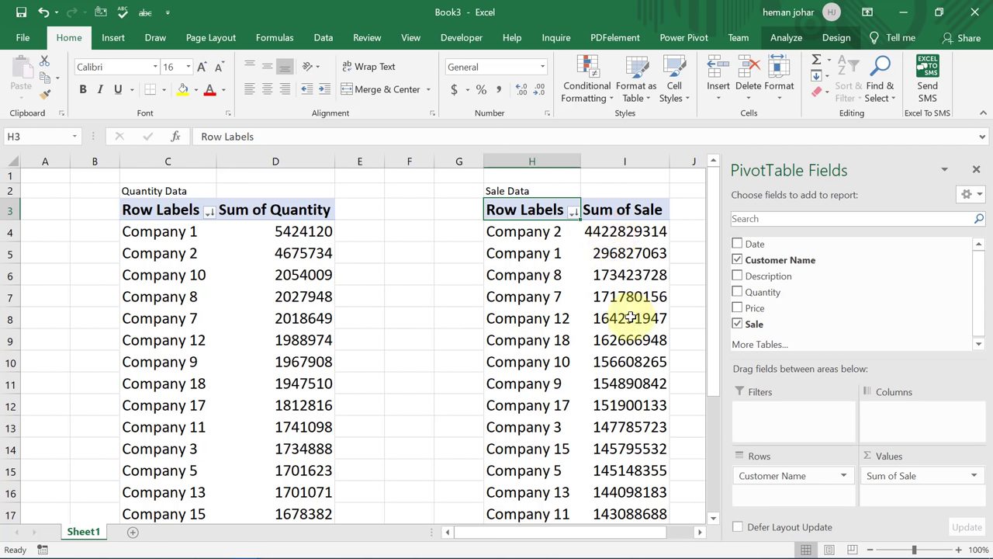
{"action": "mouse_move", "coordinate": [163, 275]}
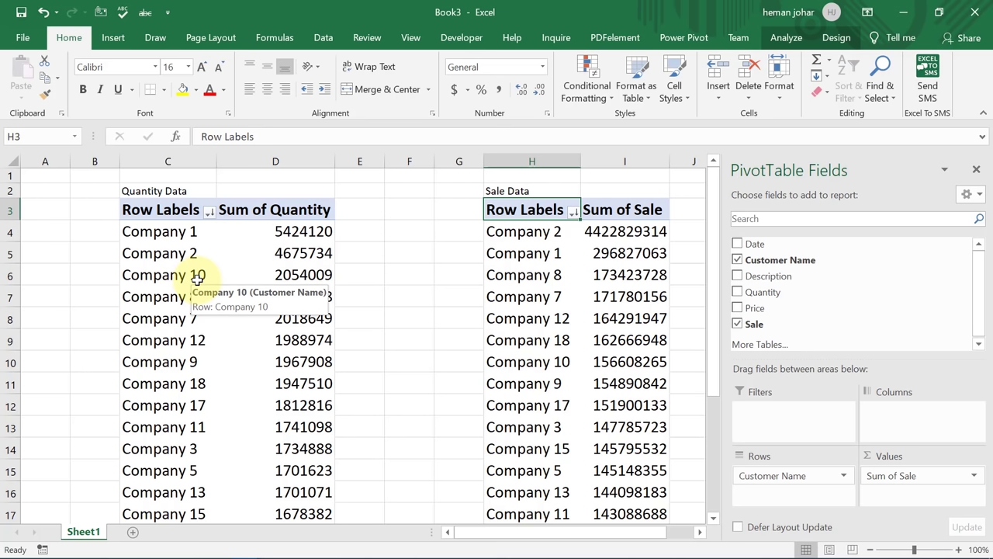
{"action": "key", "text": "alt+Tab"}
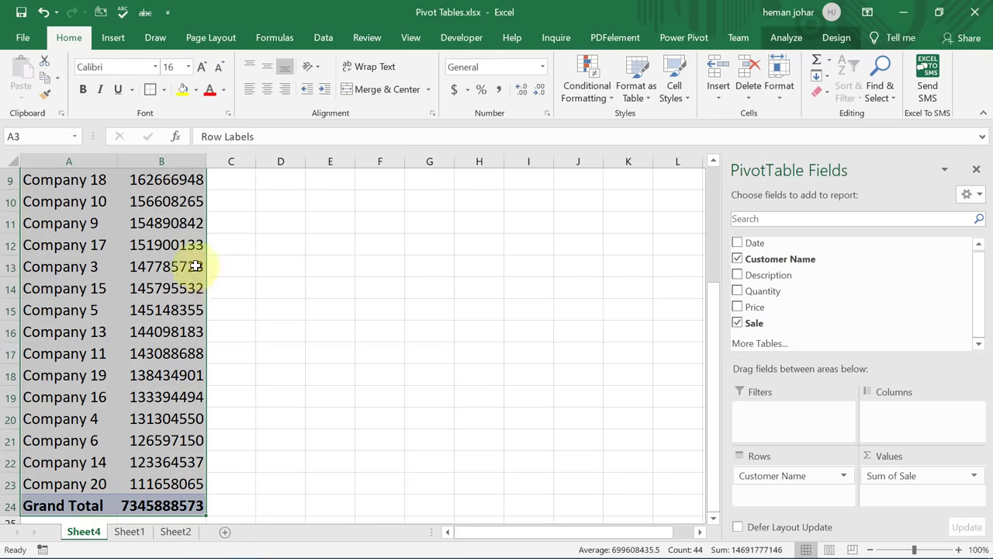
Go to the Sheet1 sales data and select a cell inside the table
{"action": "scroll", "coordinate": [416, 302], "scroll_direction": "up", "scroll_amount": 3}
{"action": "left_click", "coordinate": [281, 275]}
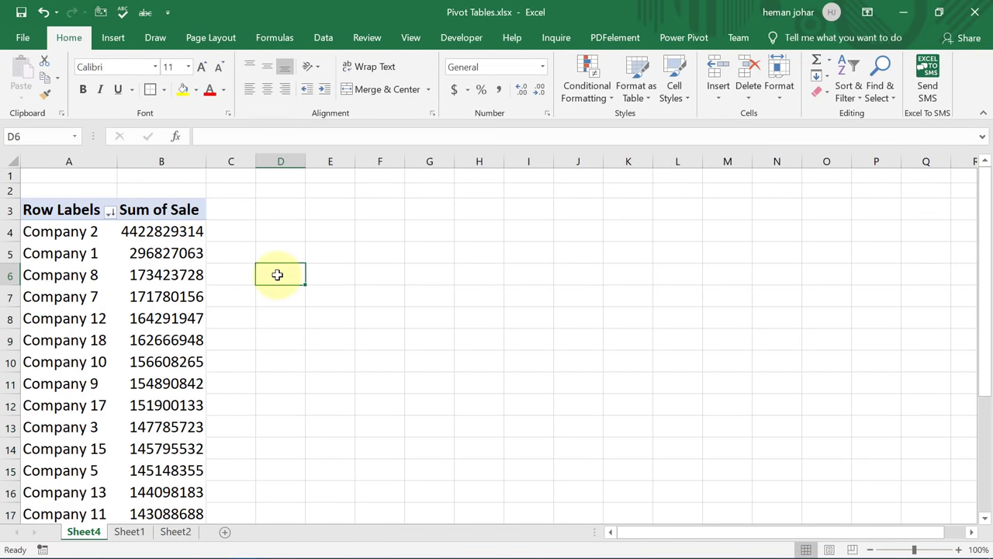
{"action": "left_click", "coordinate": [118, 531]}
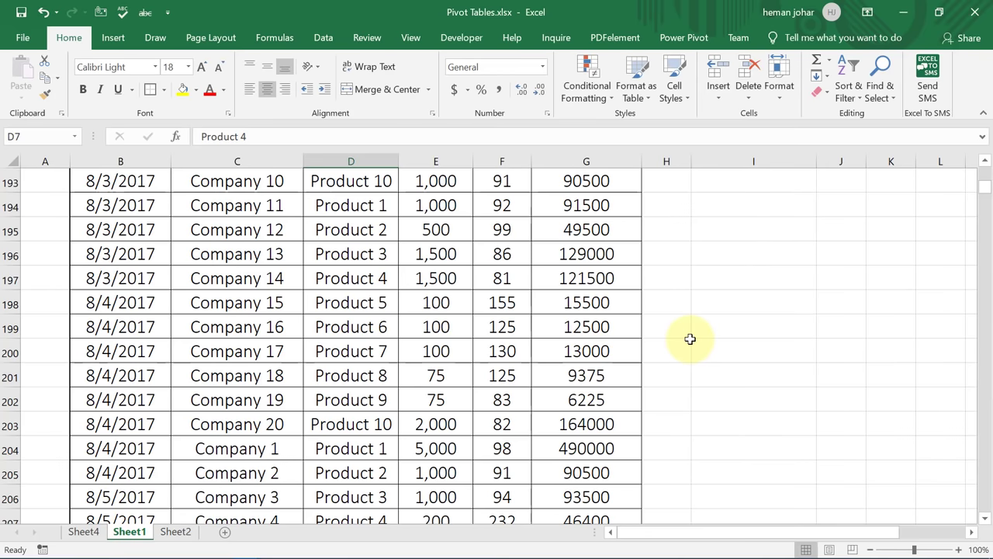
{"action": "scroll", "coordinate": [689, 337], "scroll_direction": "up", "scroll_amount": 5}
{"action": "scroll", "coordinate": [701, 350], "scroll_direction": "up", "scroll_amount": 12}
{"action": "scroll", "coordinate": [724, 316], "scroll_direction": "up", "scroll_amount": 5}
{"action": "scroll", "coordinate": [726, 317], "scroll_direction": "up", "scroll_amount": 13}
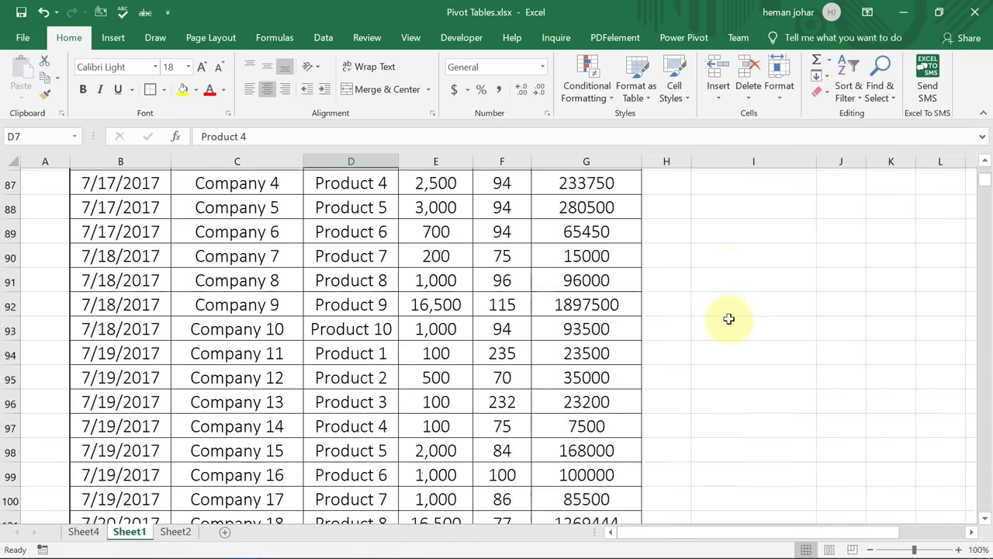
{"action": "scroll", "coordinate": [727, 317], "scroll_direction": "up", "scroll_amount": 13}
{"action": "scroll", "coordinate": [728, 317], "scroll_direction": "up", "scroll_amount": 12}
{"action": "scroll", "coordinate": [728, 318], "scroll_direction": "up", "scroll_amount": 4}
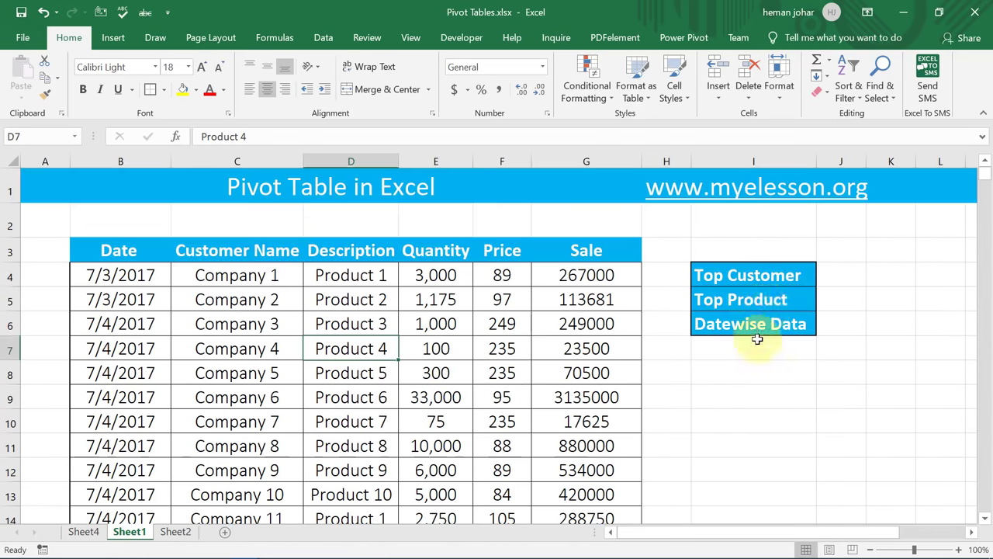
{"action": "left_click", "coordinate": [706, 299]}
{"action": "left_click", "coordinate": [227, 316]}
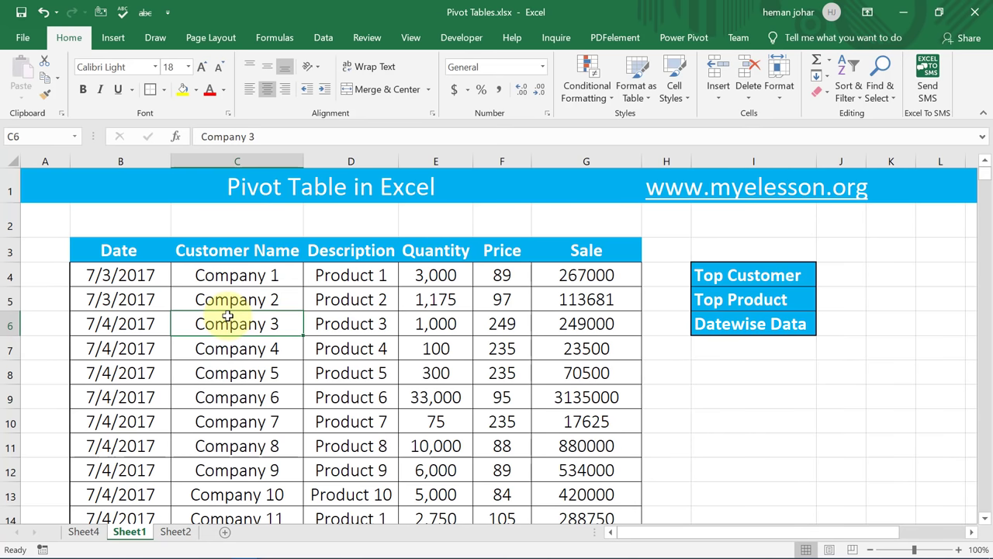
Insert a PivotTable from the sales table on a new worksheet using Alt+N+V
{"action": "key", "text": "alt"}
{"action": "key", "text": "n"}
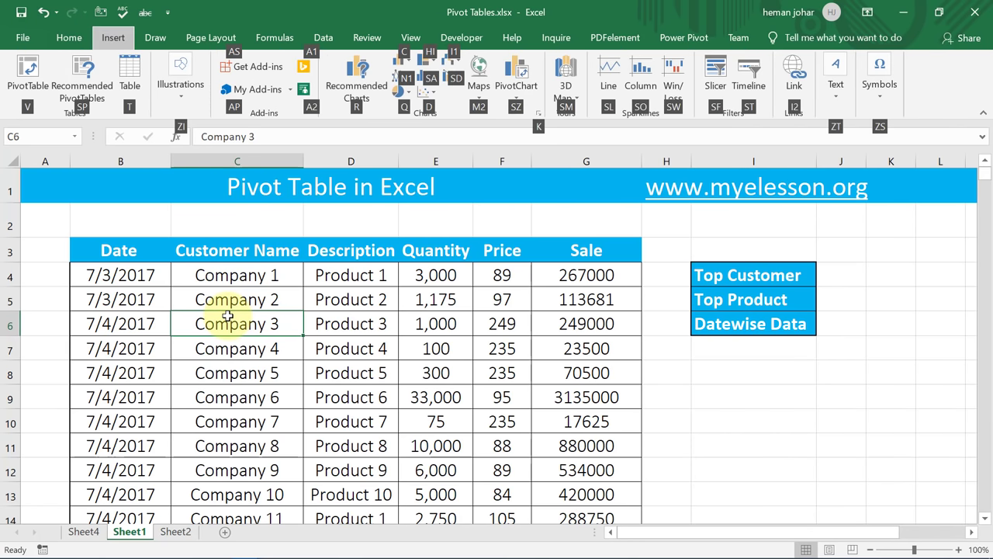
{"action": "key", "text": "v"}
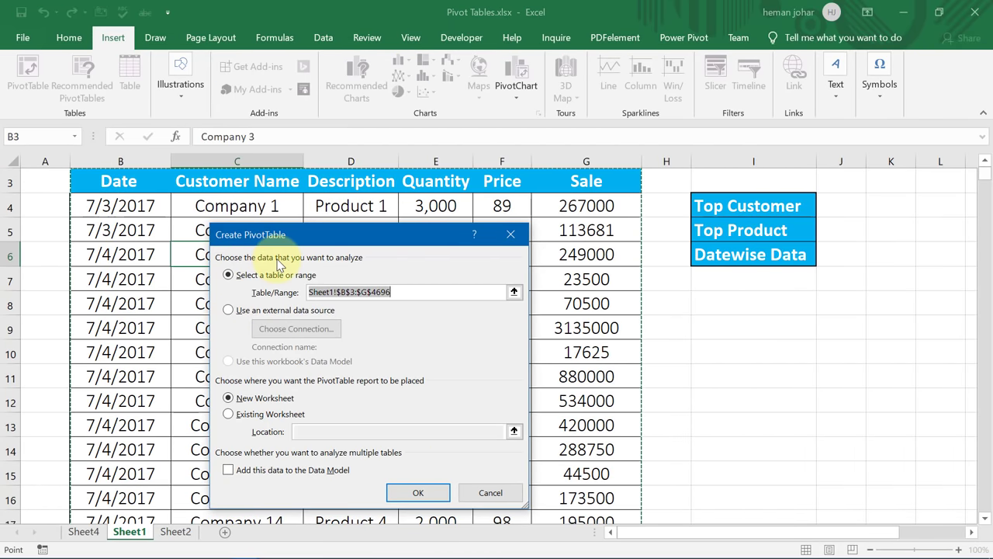
{"action": "left_click_drag", "start_coordinate": [359, 233], "coordinate": [444, 206]}
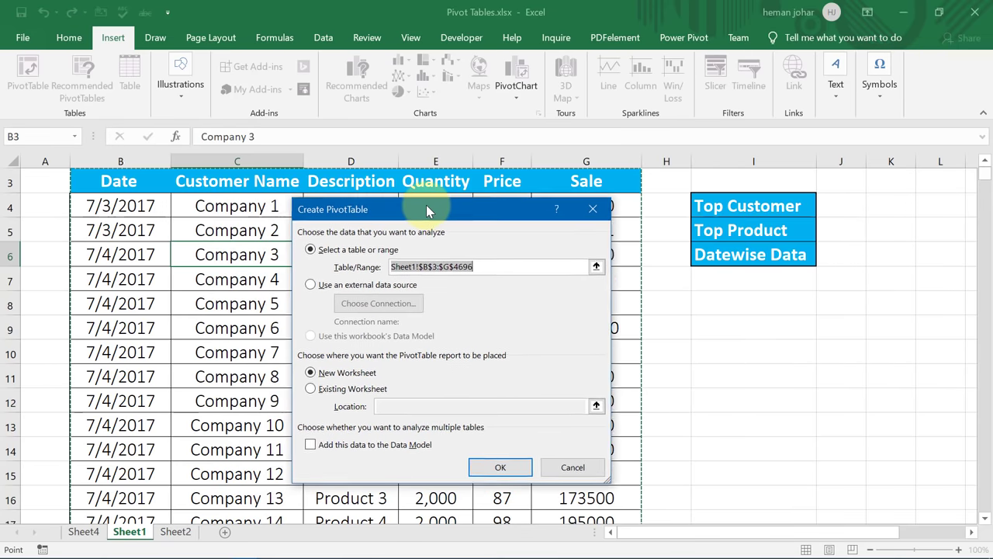
{"action": "left_click", "coordinate": [506, 470]}
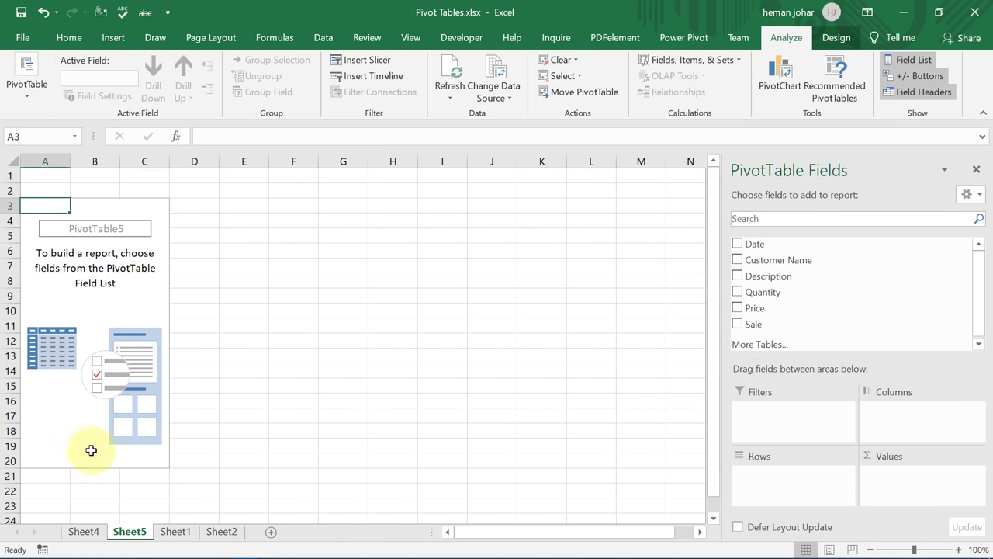
Put Description in the Sheet5 pivot's Rows, listing Product 1 to Product 10, then show Sheet1
{"action": "left_click", "coordinate": [164, 532]}
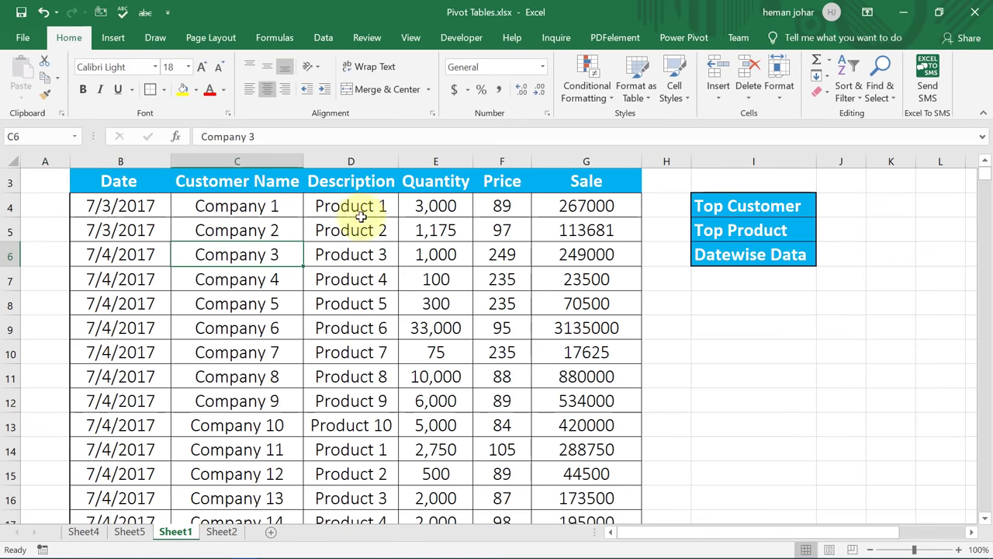
{"action": "left_click", "coordinate": [130, 532]}
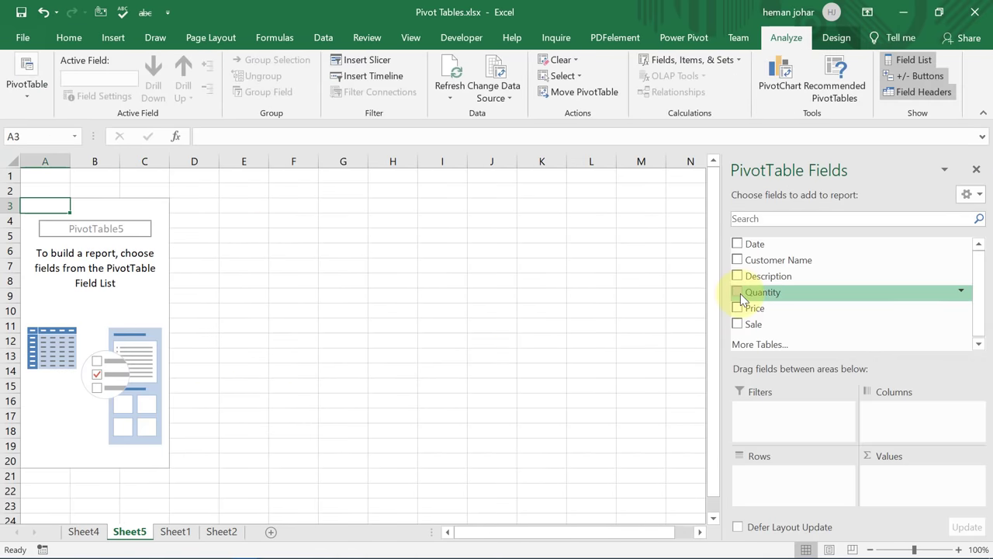
{"action": "left_click", "coordinate": [737, 277]}
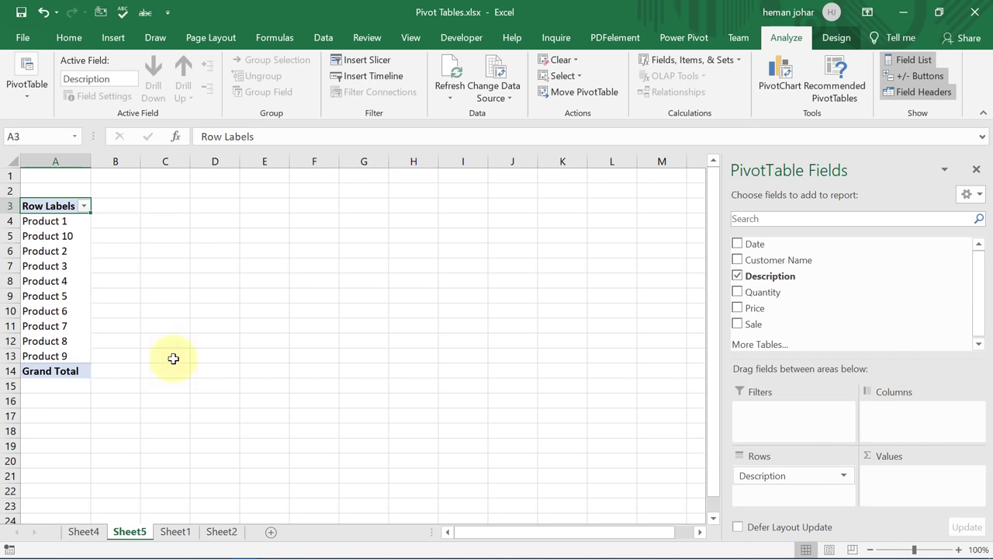
{"action": "left_click_drag", "start_coordinate": [768, 475], "coordinate": [880, 419]}
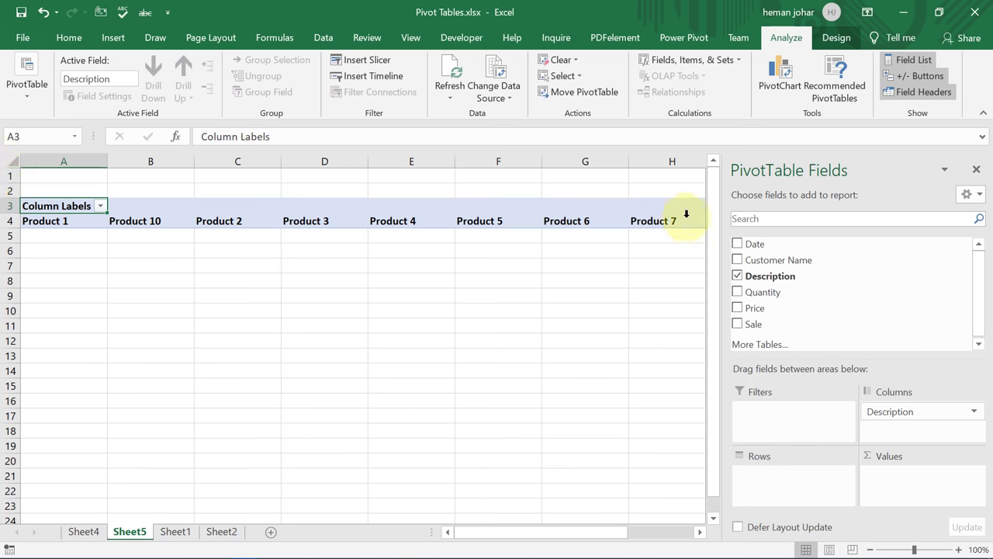
{"action": "mouse_move", "coordinate": [916, 417]}
{"action": "left_mouse_down"}
{"action": "mouse_move", "coordinate": [807, 493]}
{"action": "mouse_move", "coordinate": [779, 485]}
{"action": "left_mouse_up"}
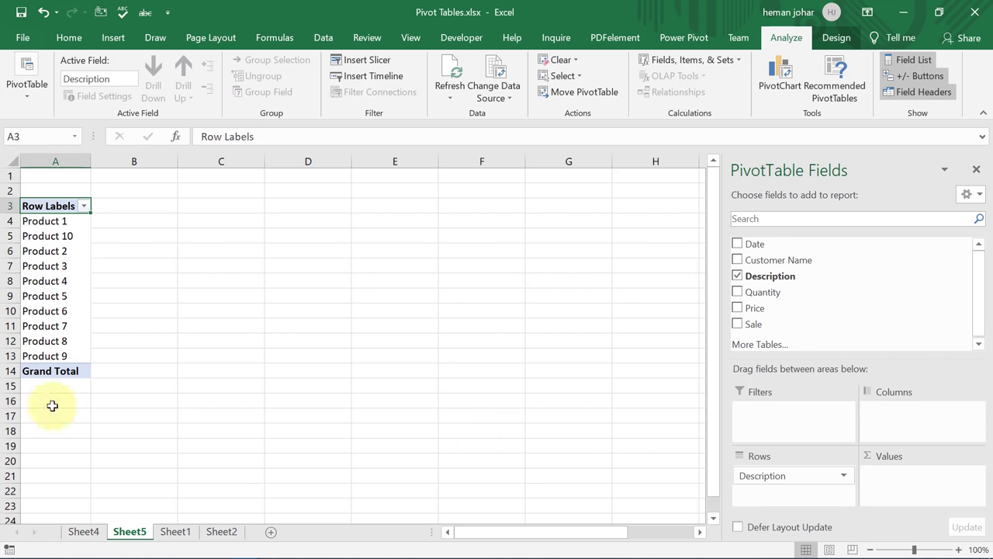
{"action": "left_click", "coordinate": [174, 534]}
{"action": "scroll", "coordinate": [353, 311], "scroll_direction": "down", "scroll_amount": 1}
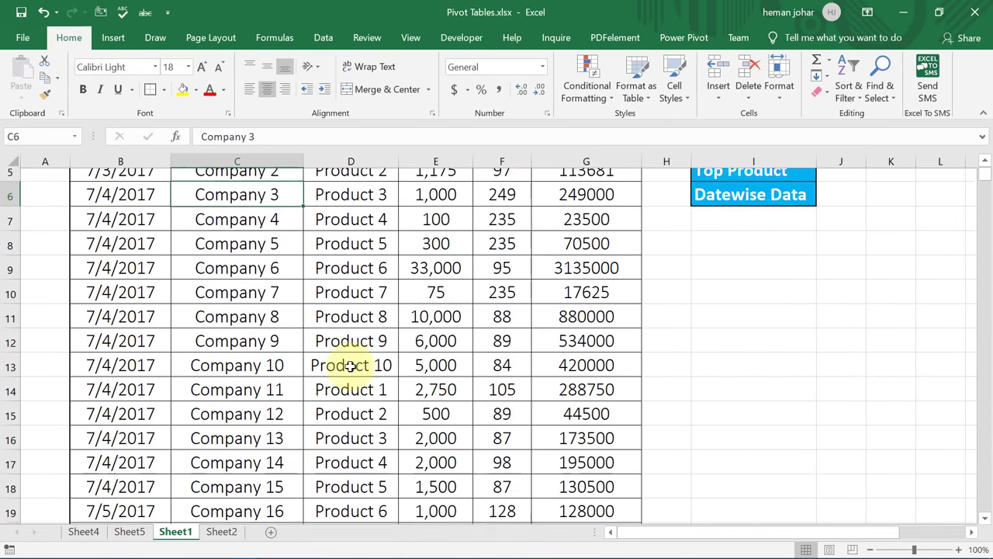
{"action": "scroll", "coordinate": [353, 387], "scroll_direction": "down", "scroll_amount": 4}
{"action": "scroll", "coordinate": [355, 419], "scroll_direction": "up", "scroll_amount": 5}
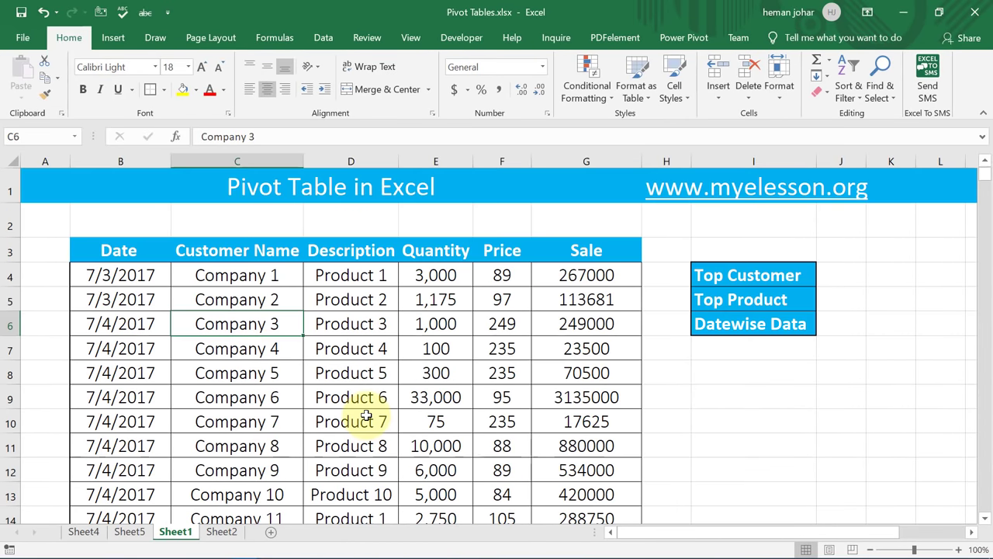
{"action": "left_click", "coordinate": [129, 534]}
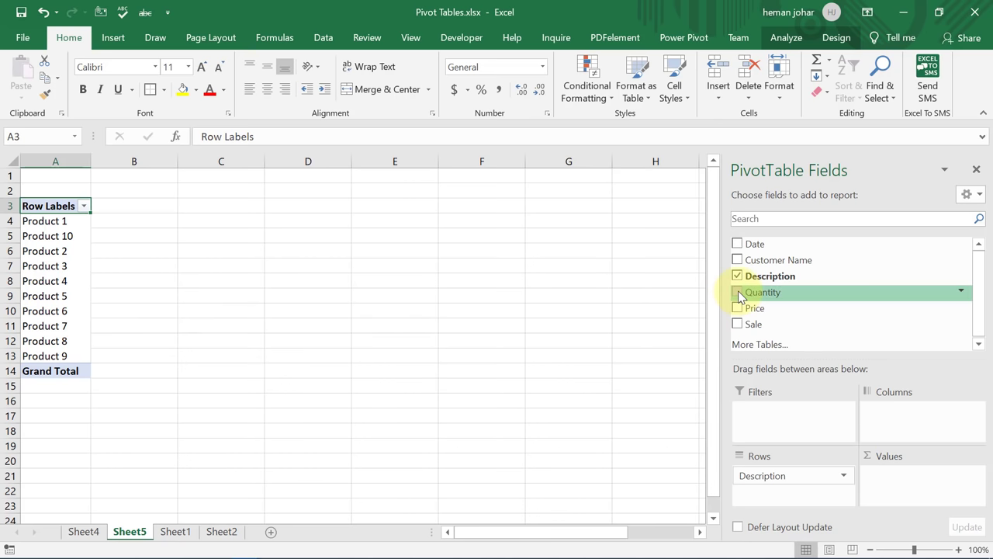
{"action": "left_click_drag", "start_coordinate": [748, 292], "coordinate": [900, 496]}
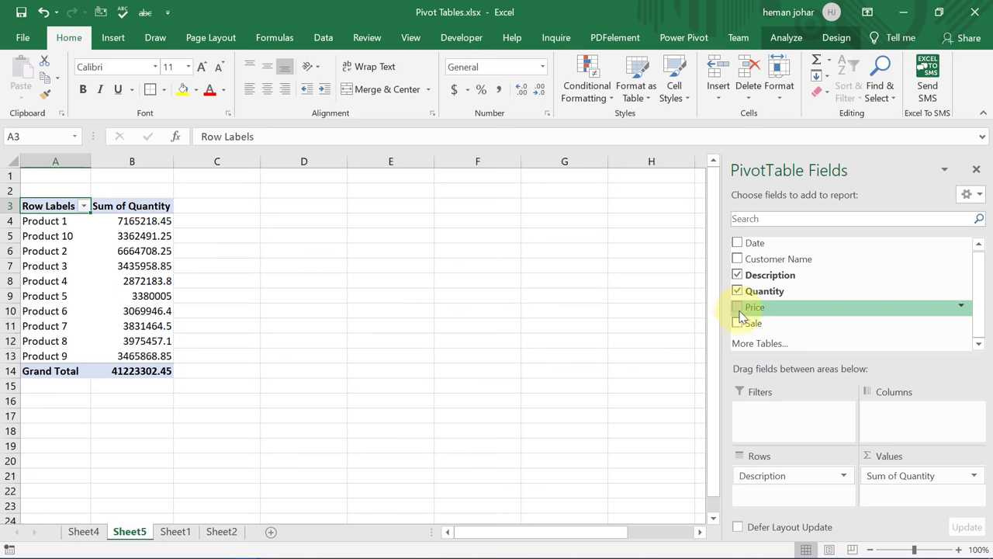
{"action": "mouse_move", "coordinate": [737, 327]}
{"action": "left_mouse_down"}
{"action": "mouse_move", "coordinate": [896, 497]}
{"action": "mouse_move", "coordinate": [883, 500]}
{"action": "left_mouse_up"}
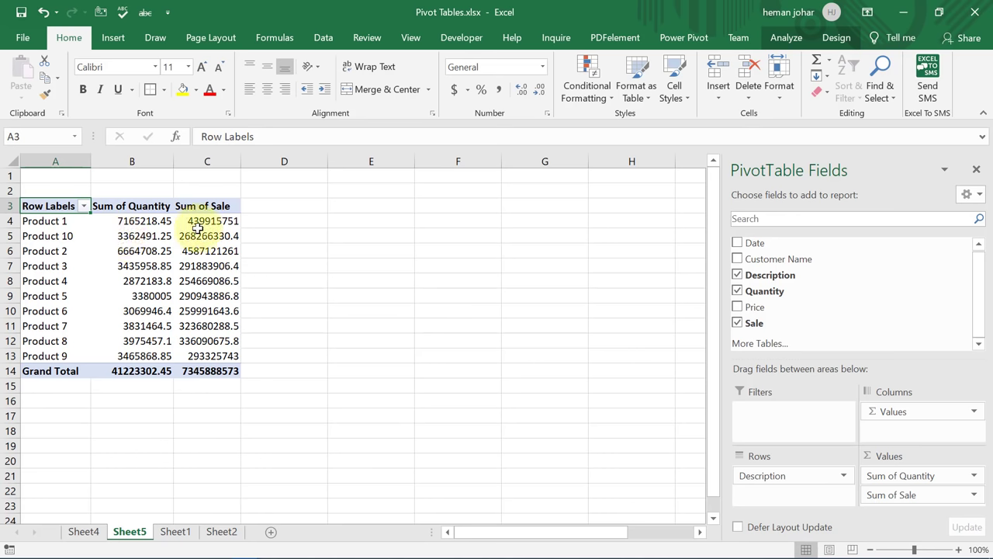
Remove decimals from the pivot's Sum of Quantity and Sum of Sale values
{"action": "left_click", "coordinate": [136, 221]}
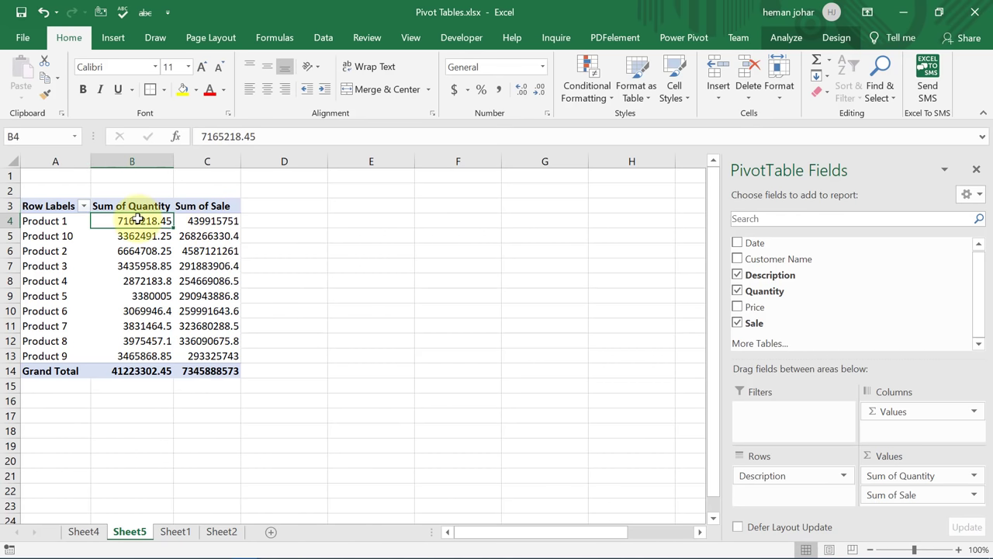
{"action": "key", "text": "shift+Right"}
{"action": "key", "text": "shift+Down"}
{"action": "key", "text": "shift+Down"}
{"action": "key", "text": "shift+Down"}
{"action": "key", "text": "shift+Down"}
{"action": "key", "text": "shift+Down"}
{"action": "key", "text": "shift+Down"}
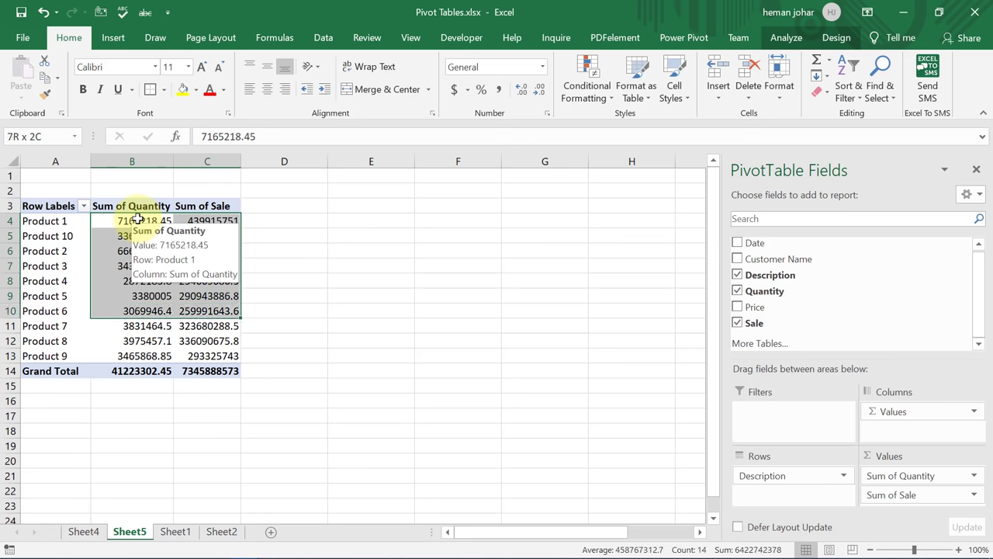
{"action": "key", "text": "shift+Down"}
{"action": "key", "text": "shift+Down"}
{"action": "key", "text": "shift+Down"}
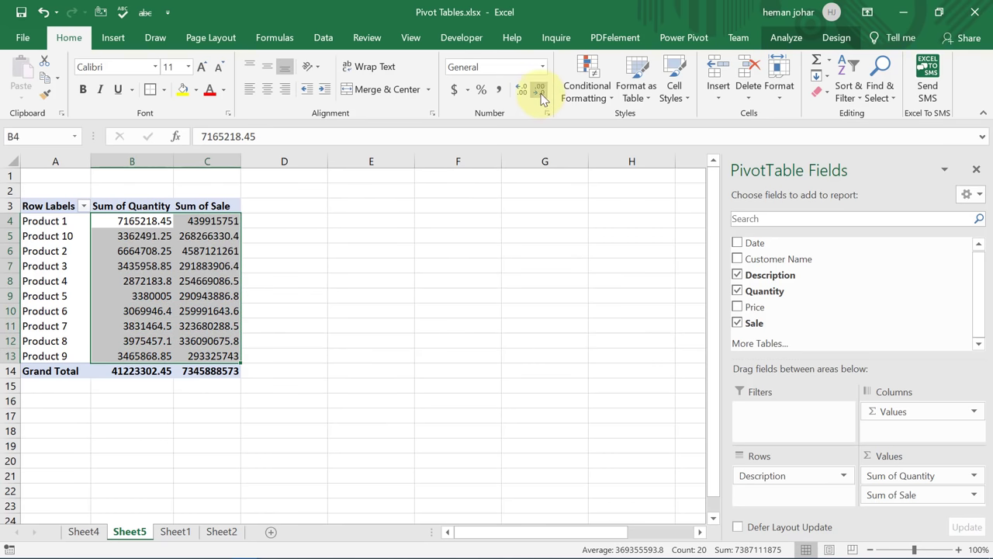
{"action": "left_click", "coordinate": [541, 95]}
{"action": "left_click", "coordinate": [439, 291]}
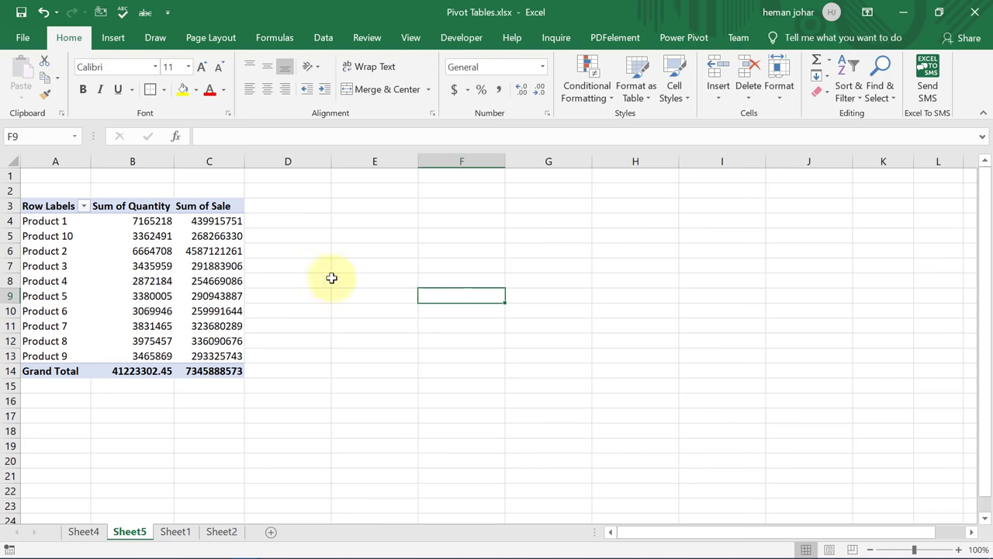
Set the whole pivot to 16-point text and widen columns A to C to fit
{"action": "left_click", "coordinate": [54, 208]}
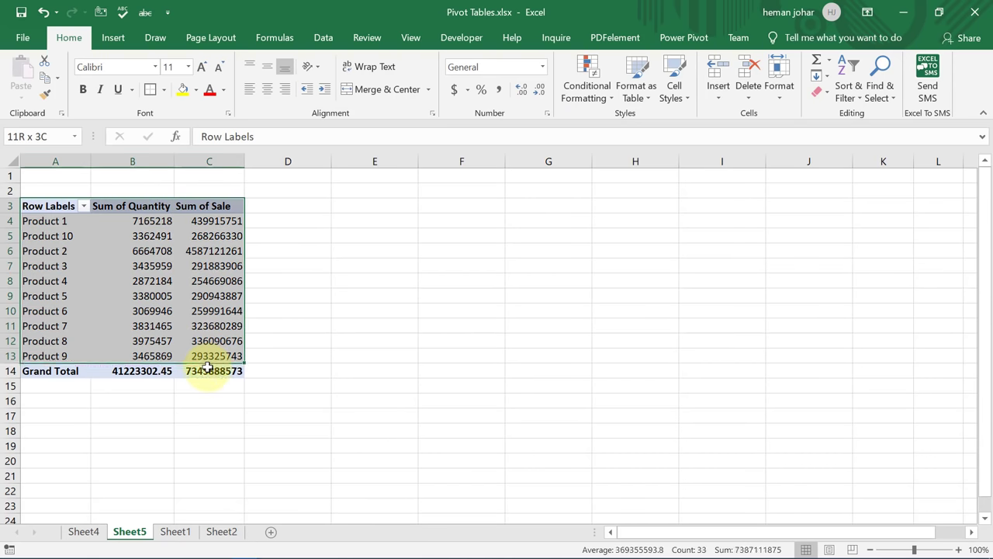
{"action": "left_click_drag", "start_coordinate": [127, 210], "coordinate": [225, 371]}
{"action": "left_click", "coordinate": [203, 68]}
{"action": "left_click", "coordinate": [203, 68]}
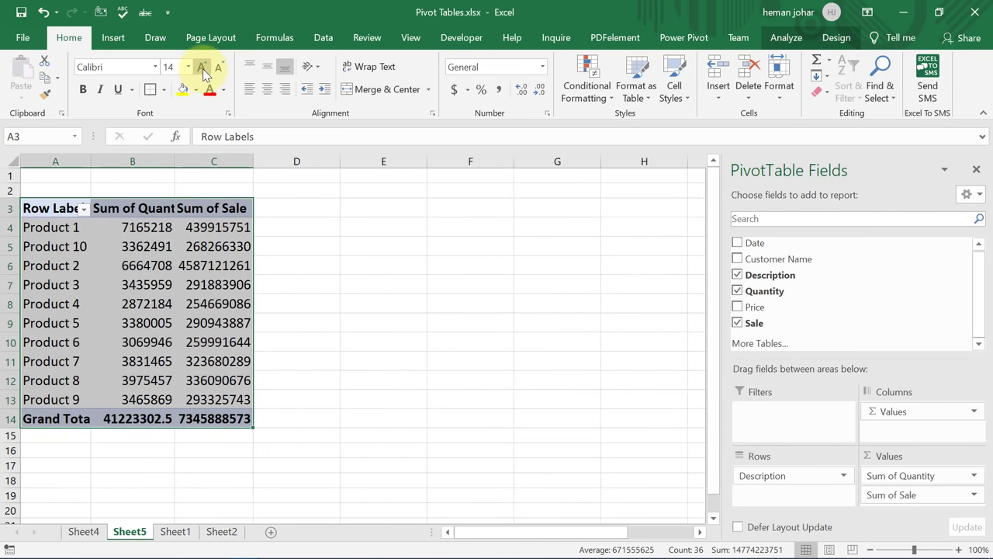
{"action": "left_click", "coordinate": [203, 68]}
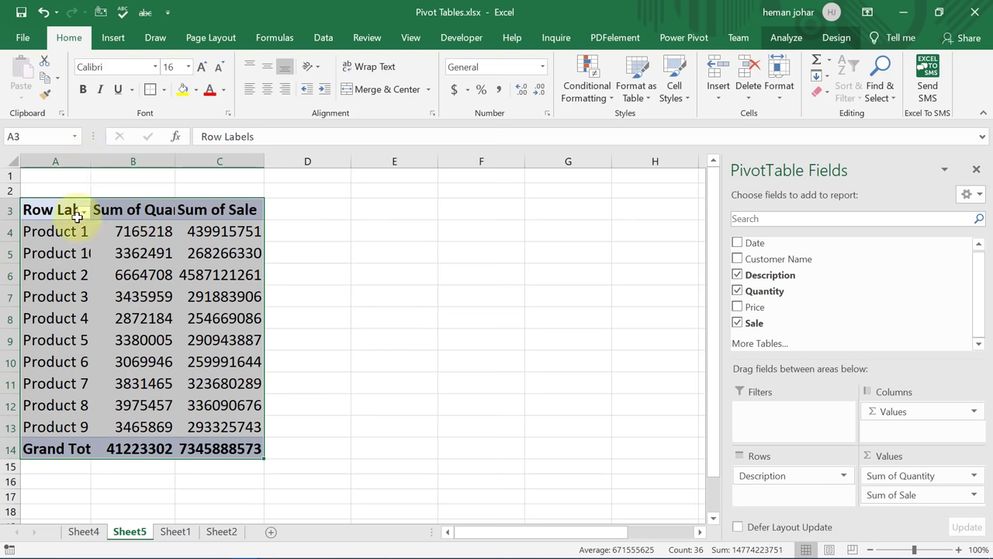
{"action": "left_click_drag", "start_coordinate": [91, 161], "coordinate": [117, 155]}
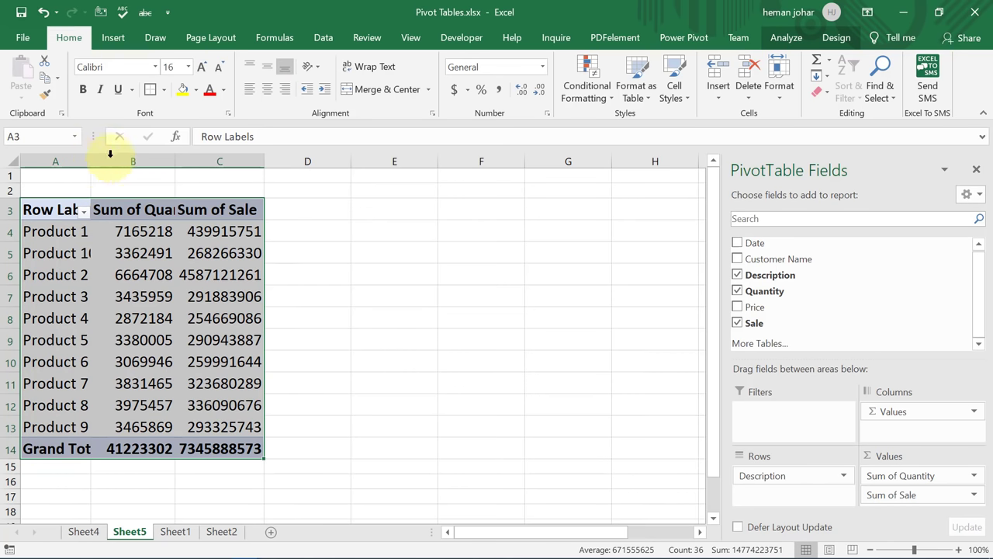
{"action": "double_click", "coordinate": [200, 154]}
{"action": "double_click", "coordinate": [323, 162]}
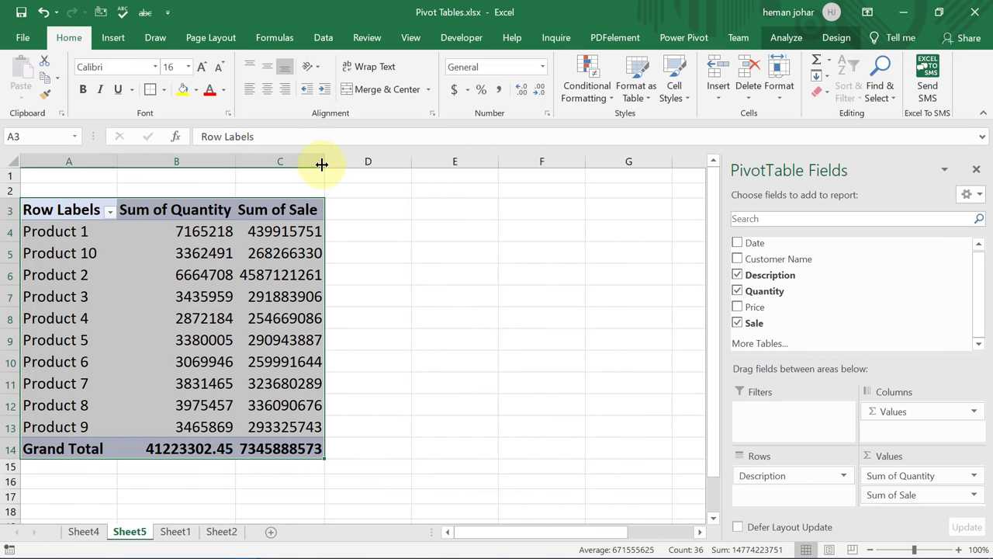
{"action": "left_click", "coordinate": [386, 249]}
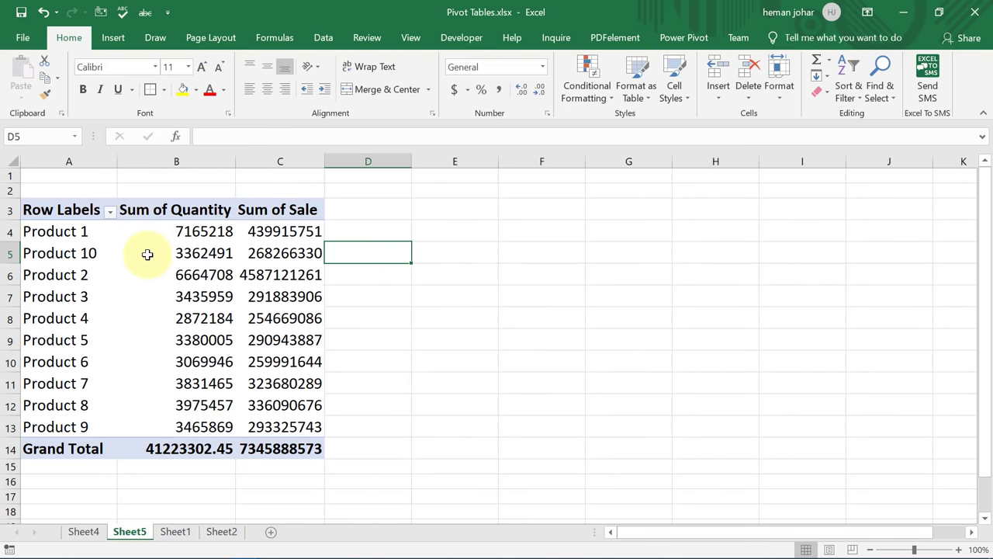
Select the ten Sum of Quantity values, B4:B13
{"action": "left_click", "coordinate": [68, 239]}
{"action": "key", "text": "Right"}
{"action": "key", "text": "Right"}
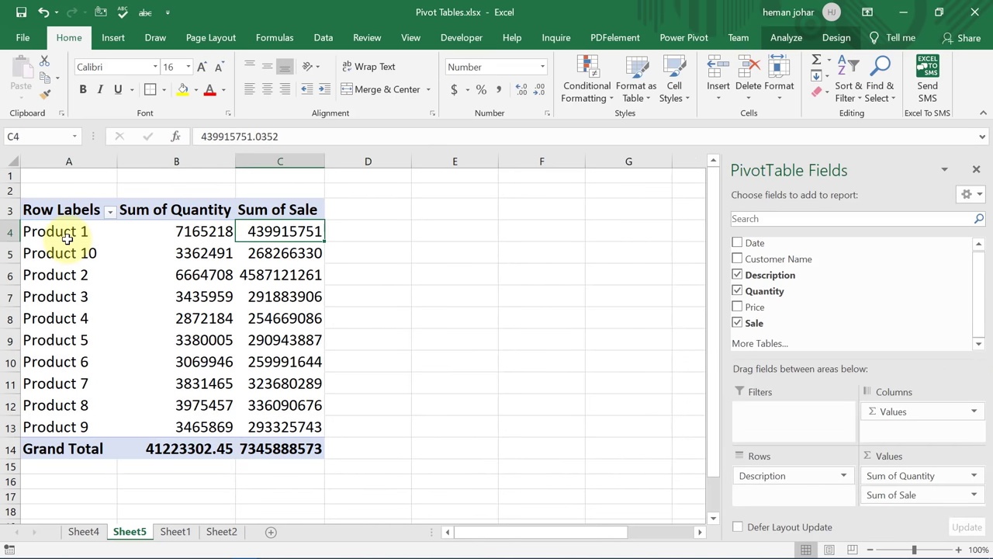
{"action": "key", "text": "Left"}
{"action": "key", "text": "shift+Down"}
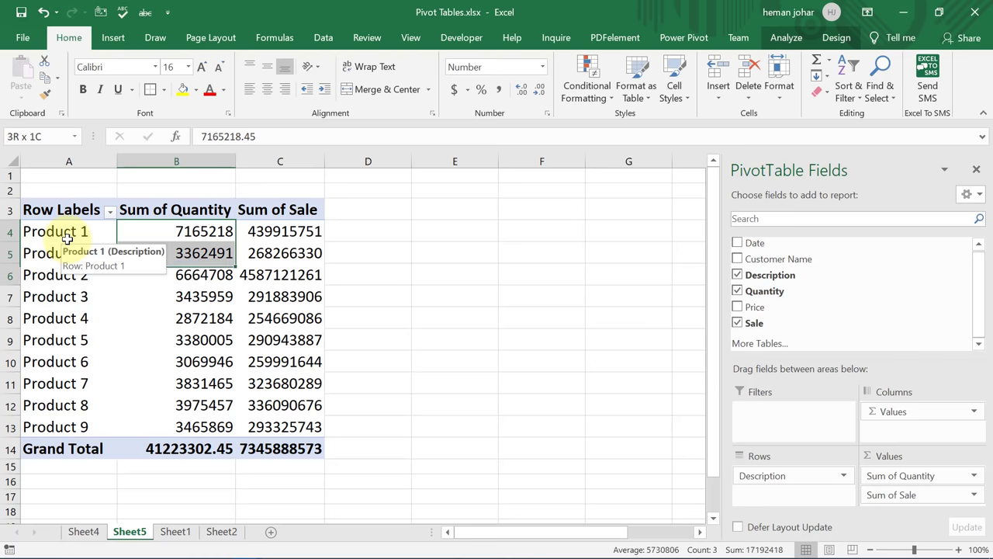
{"action": "key", "text": "shift+Down"}
{"action": "key", "text": "shift+Down"}
{"action": "key", "text": "shift+Down"}
{"action": "key", "text": "shift+Down"}
{"action": "key", "text": "shift+Down"}
{"action": "key", "text": "shift+Down"}
{"action": "key", "text": "shift+Down"}
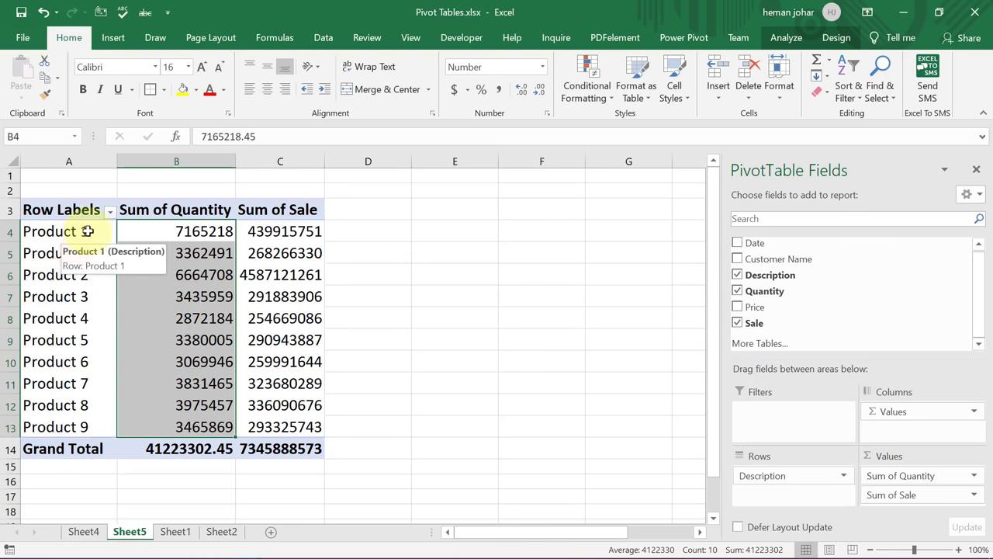
Apply a Top 3 Items rule with Green Fill with Dark Green Text to B4:B13
{"action": "left_click", "coordinate": [585, 99]}
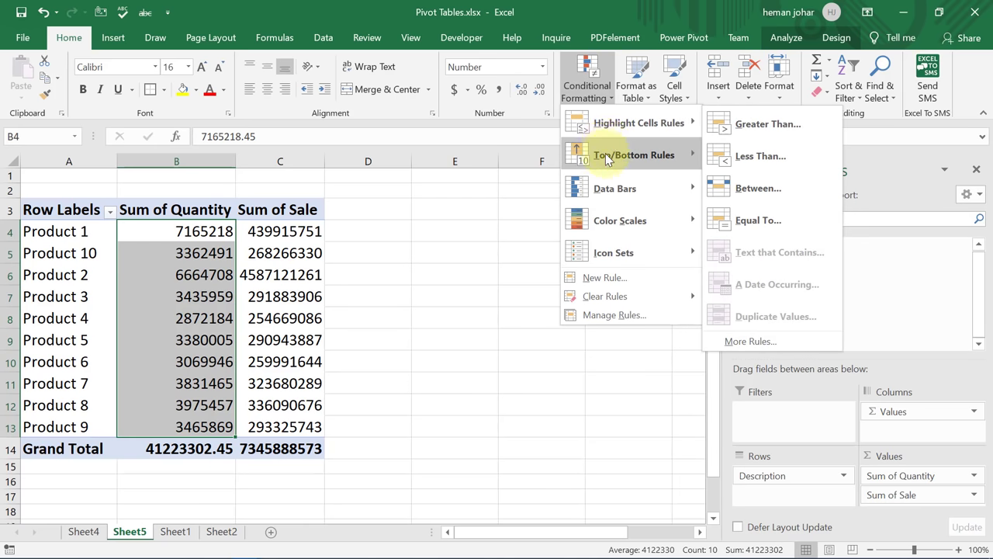
{"action": "mouse_move", "coordinate": [633, 156]}
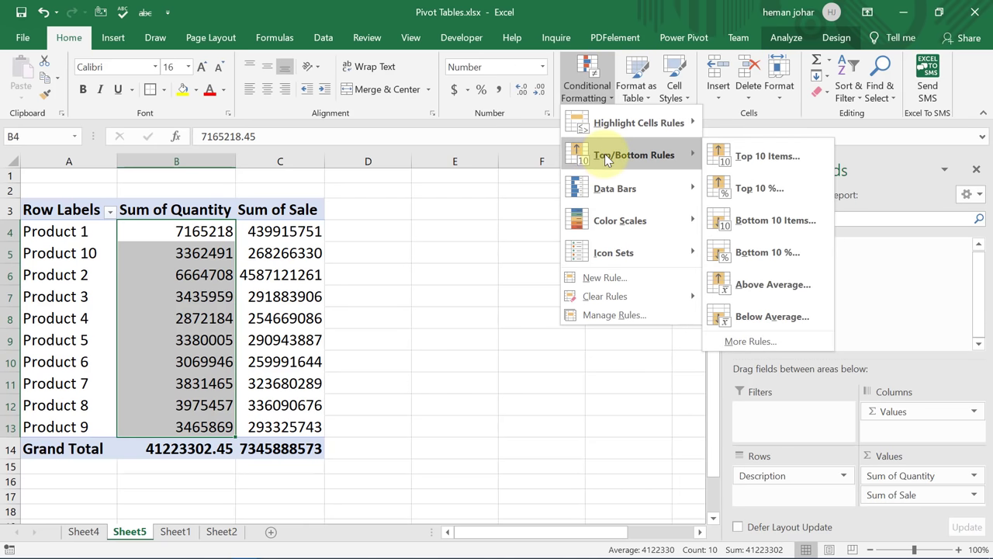
{"action": "left_click", "coordinate": [765, 157]}
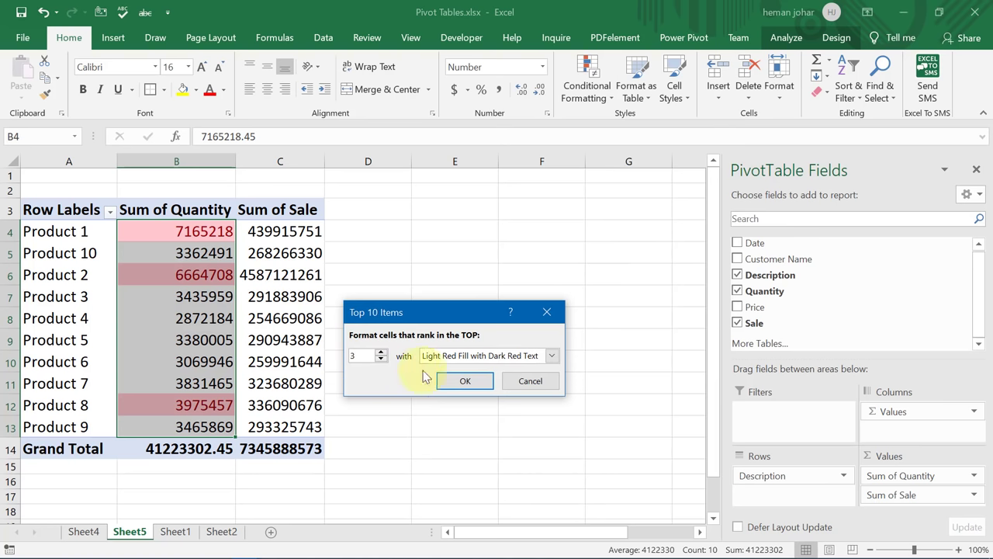
{"action": "left_click", "coordinate": [551, 355]}
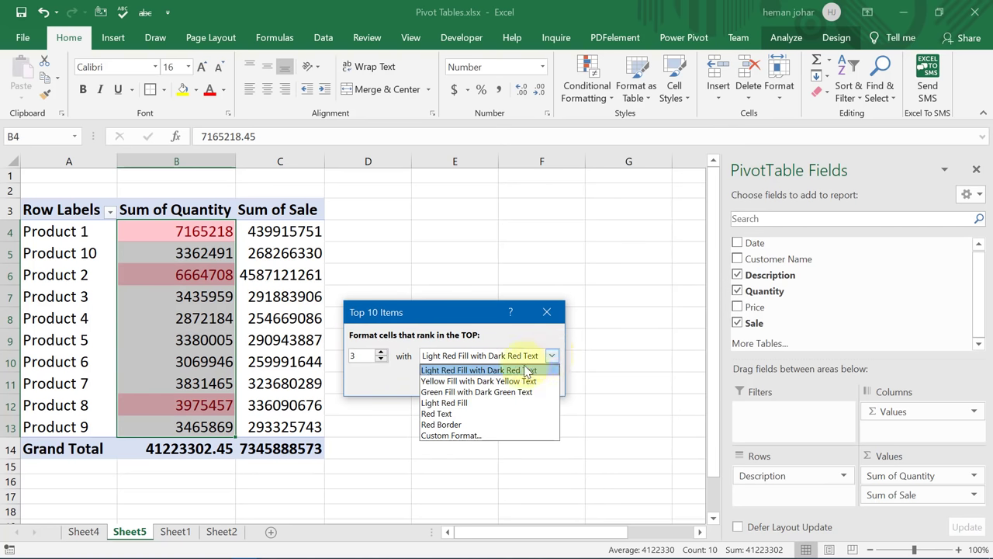
{"action": "left_click", "coordinate": [497, 392]}
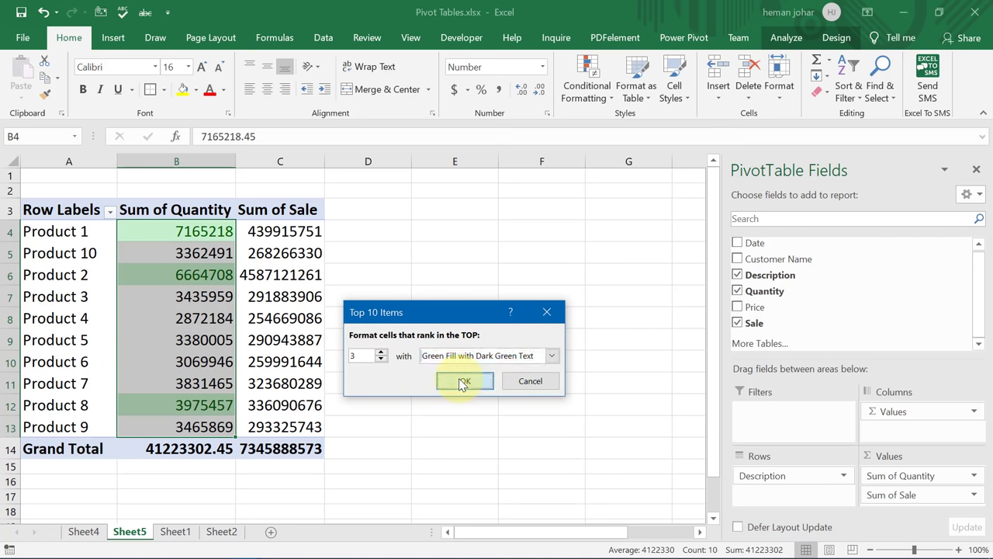
{"action": "left_click", "coordinate": [464, 383]}
{"action": "left_click_drag", "start_coordinate": [287, 231], "coordinate": [280, 421]}
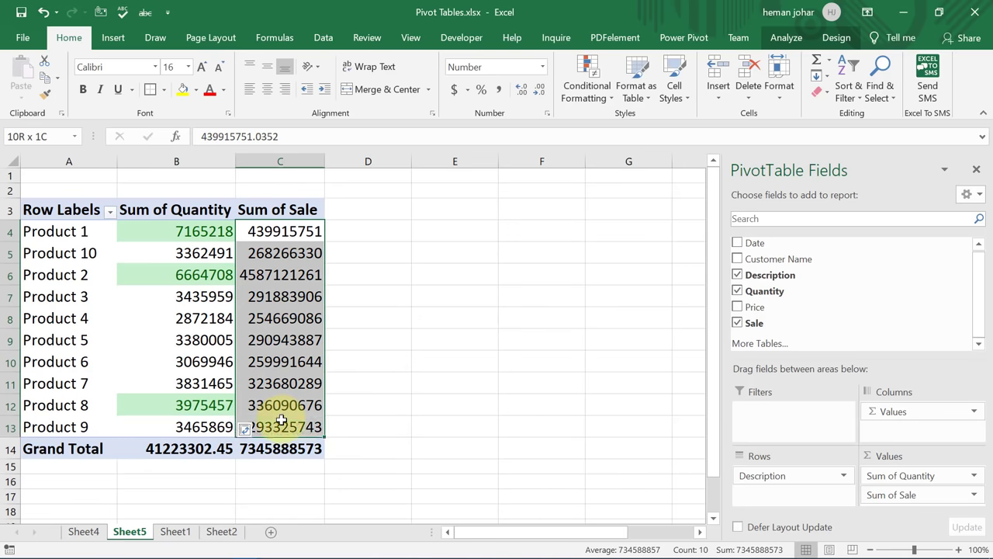
Apply a Top 3 Items rule with Yellow Fill with Dark Yellow Text to C4:C13
{"action": "left_click", "coordinate": [587, 77]}
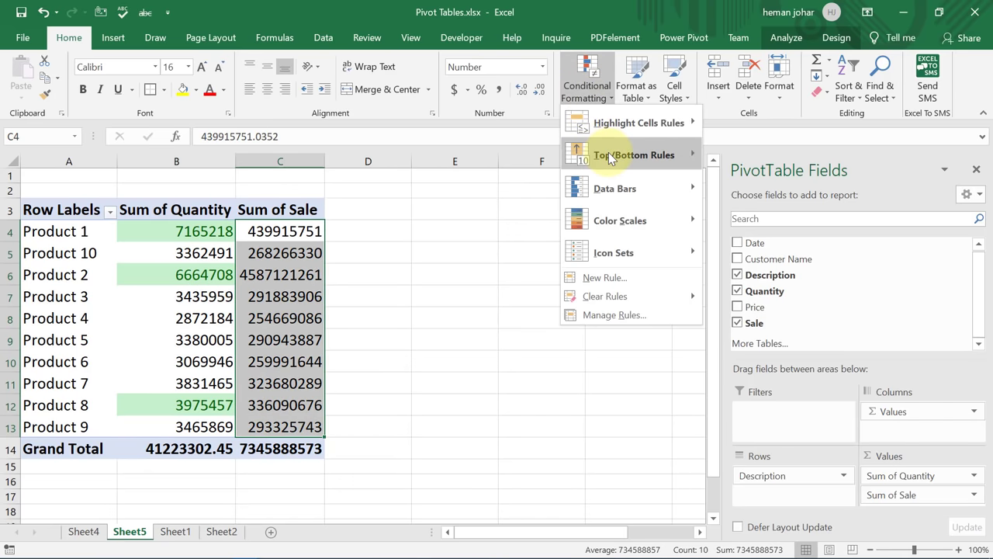
{"action": "mouse_move", "coordinate": [633, 155]}
{"action": "left_click", "coordinate": [741, 159]}
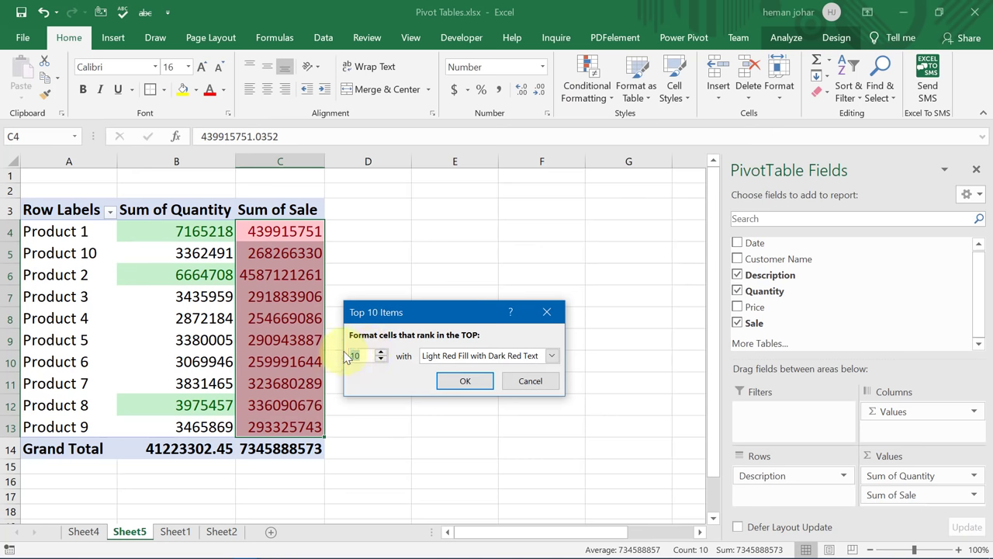
{"action": "type", "text": "3"}
{"action": "left_click", "coordinate": [552, 357]}
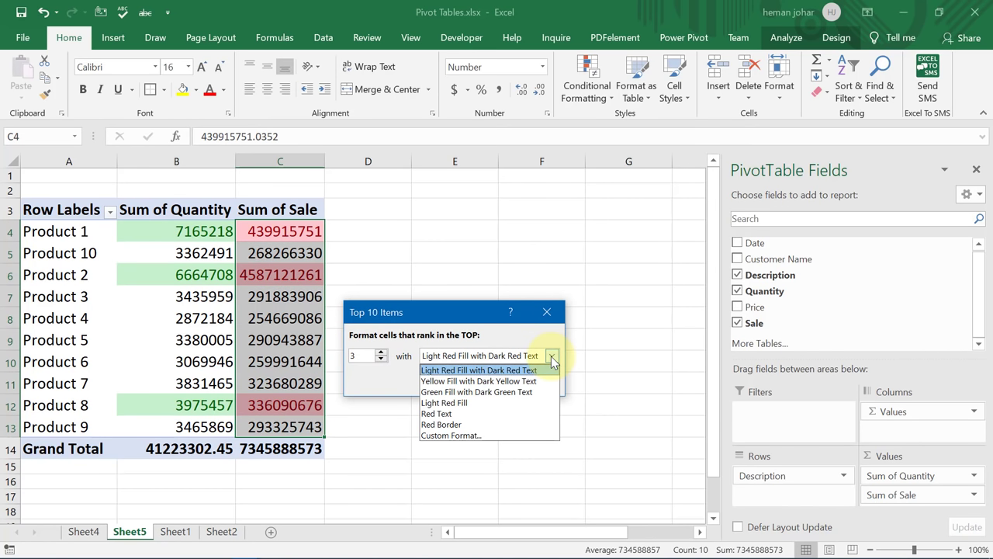
{"action": "left_click", "coordinate": [478, 381]}
{"action": "left_click", "coordinate": [465, 380]}
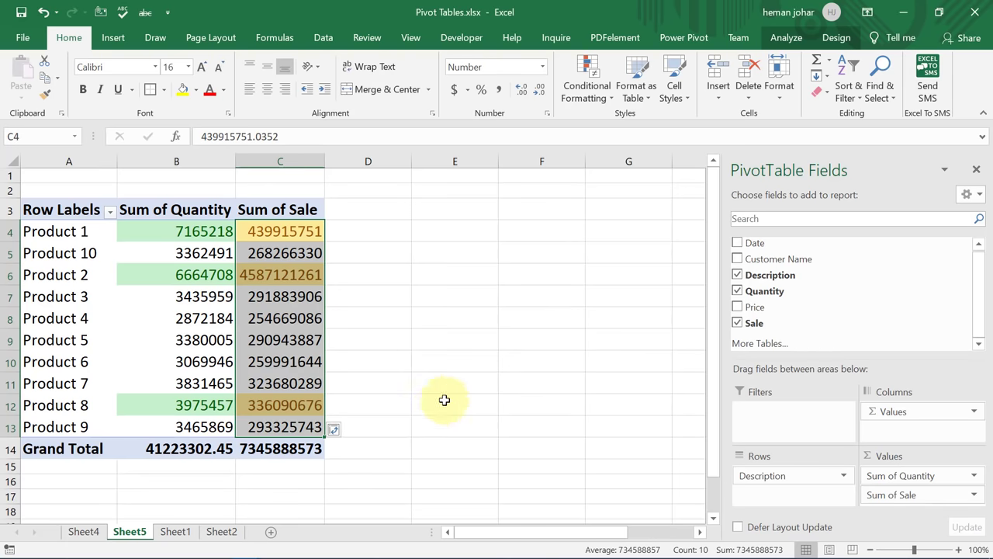
{"action": "left_click", "coordinate": [449, 399]}
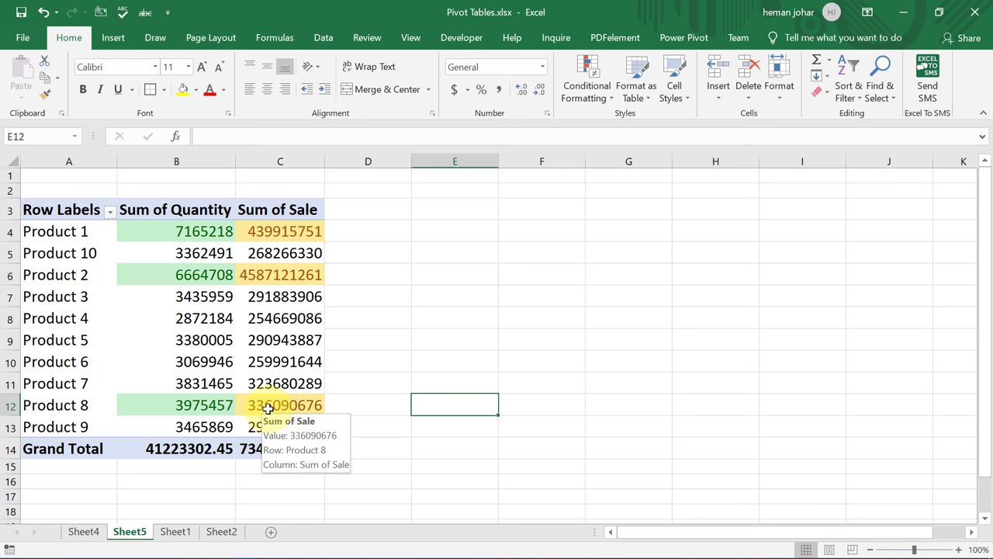
{"action": "left_click", "coordinate": [84, 532]}
{"action": "left_click", "coordinate": [176, 532]}
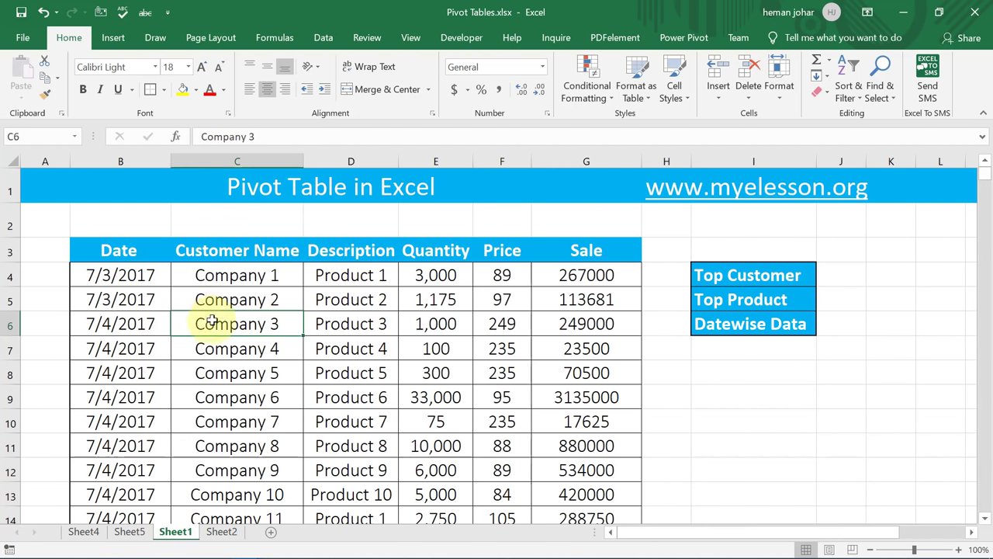
{"action": "left_click", "coordinate": [130, 532]}
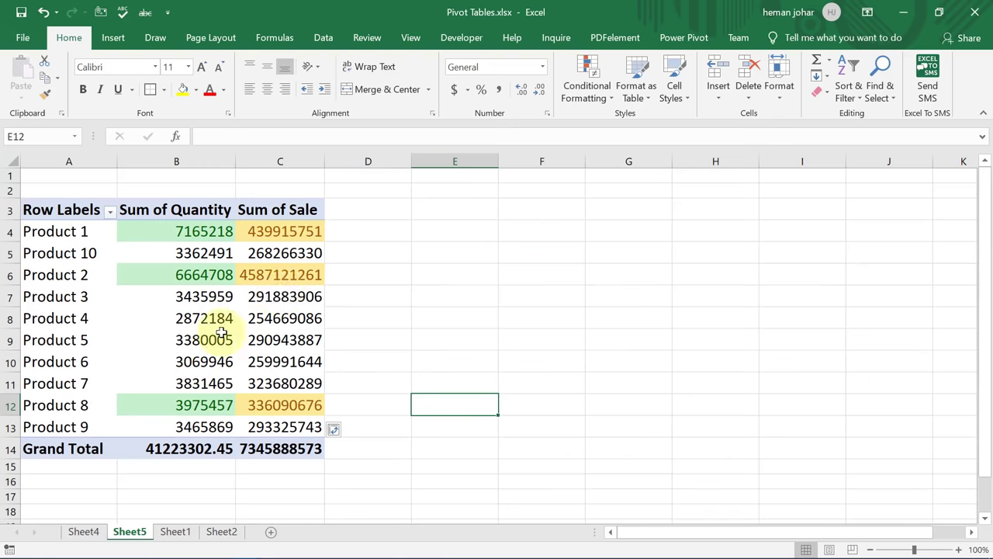
{"action": "left_click", "coordinate": [252, 294]}
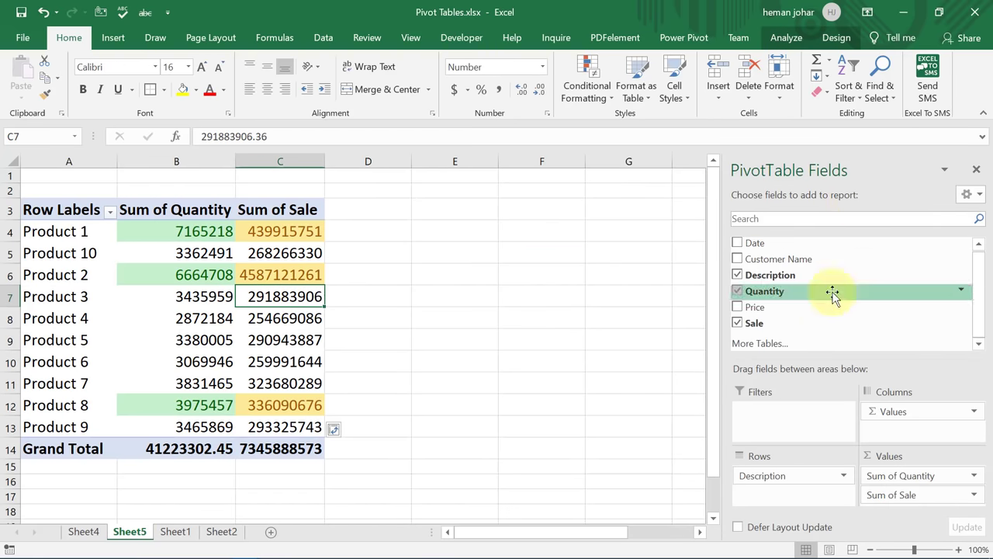
{"action": "left_click", "coordinate": [482, 317]}
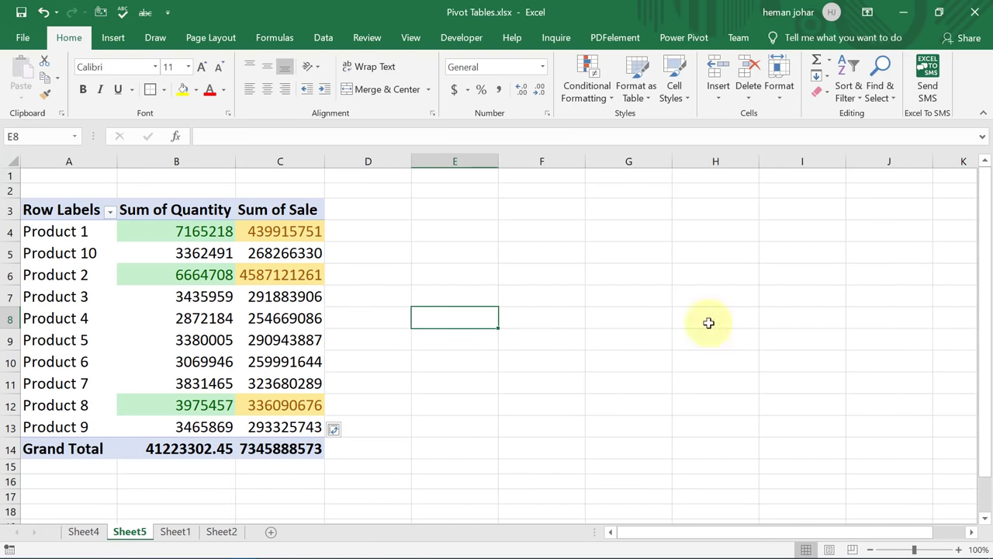
{"action": "left_click", "coordinate": [230, 298]}
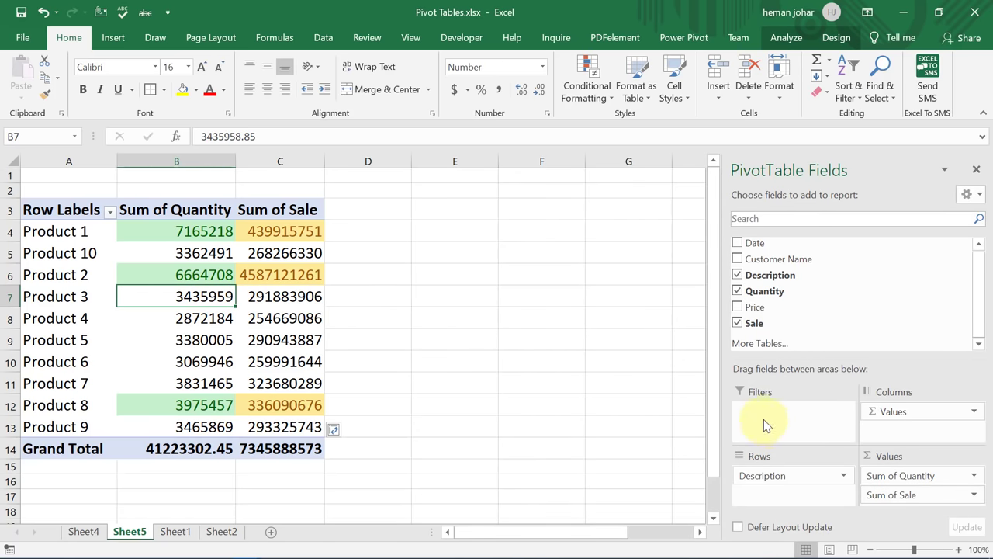
{"action": "mouse_move", "coordinate": [778, 259]}
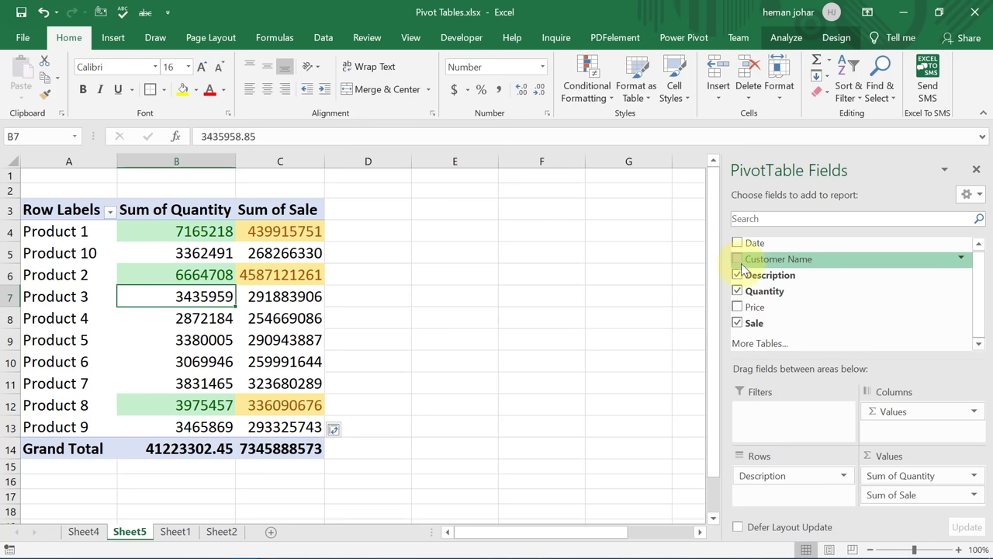
Add Customer Name as a report filter and filter the pivot to Company 1
{"action": "mouse_move", "coordinate": [740, 262]}
{"action": "left_mouse_down"}
{"action": "mouse_move", "coordinate": [787, 425]}
{"action": "mouse_move", "coordinate": [772, 420]}
{"action": "left_mouse_up"}
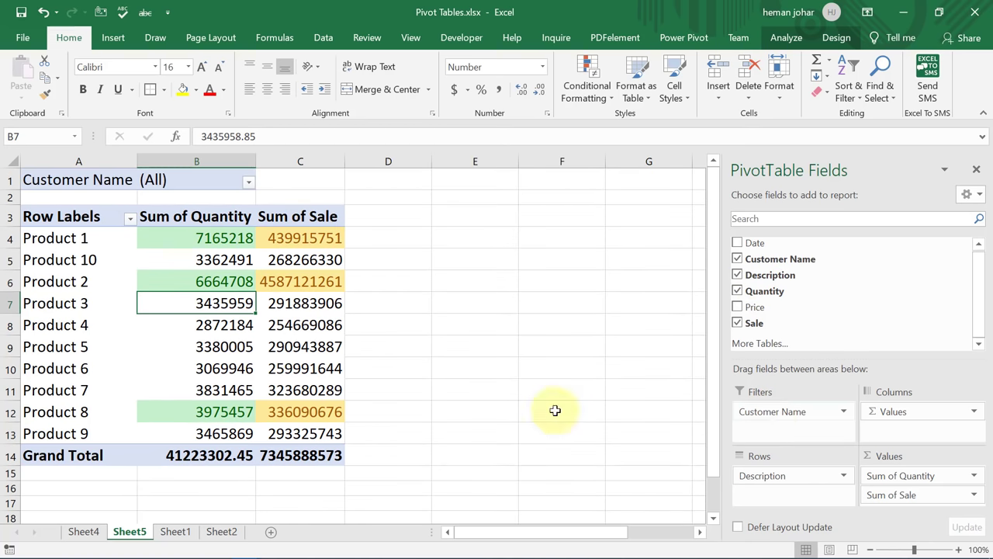
{"action": "left_click", "coordinate": [248, 182]}
{"action": "left_click", "coordinate": [123, 235]}
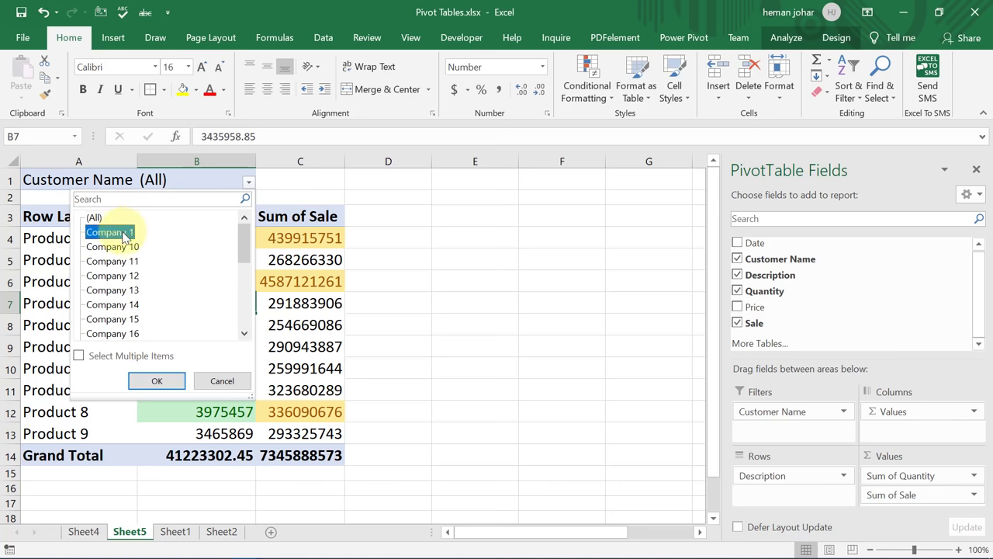
{"action": "left_click", "coordinate": [157, 380]}
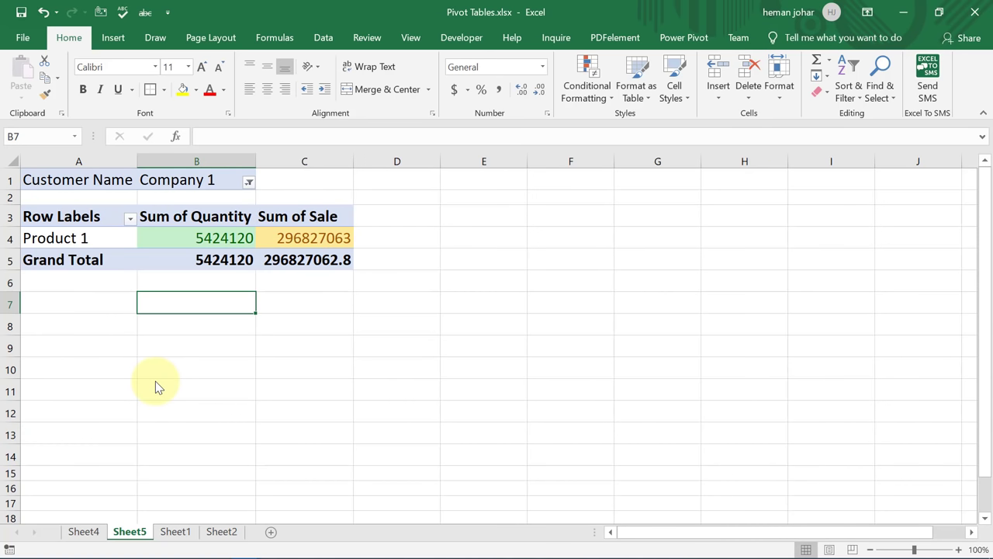
Turn on Select Multiple Items and add Company 3 to the customer filter
{"action": "left_click", "coordinate": [249, 181]}
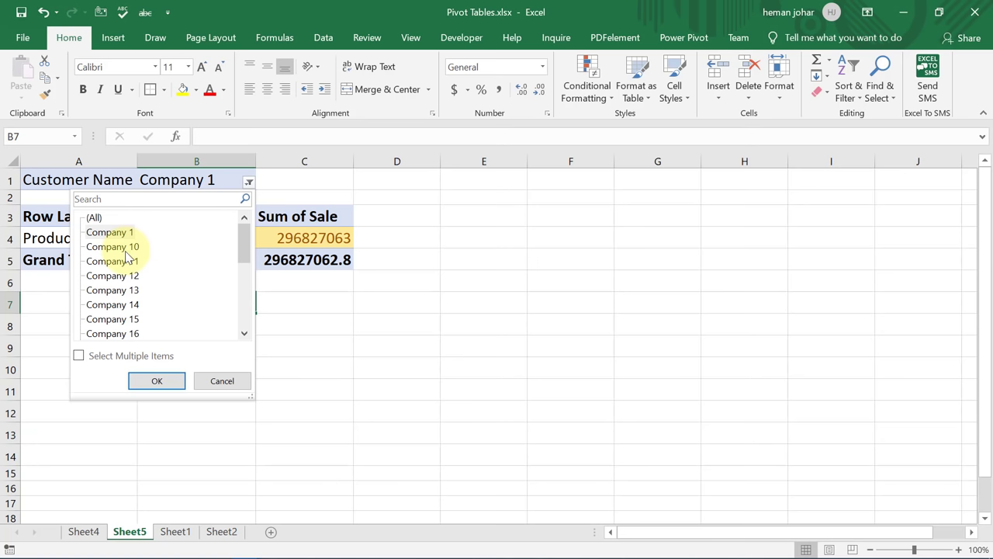
{"action": "left_click", "coordinate": [78, 356]}
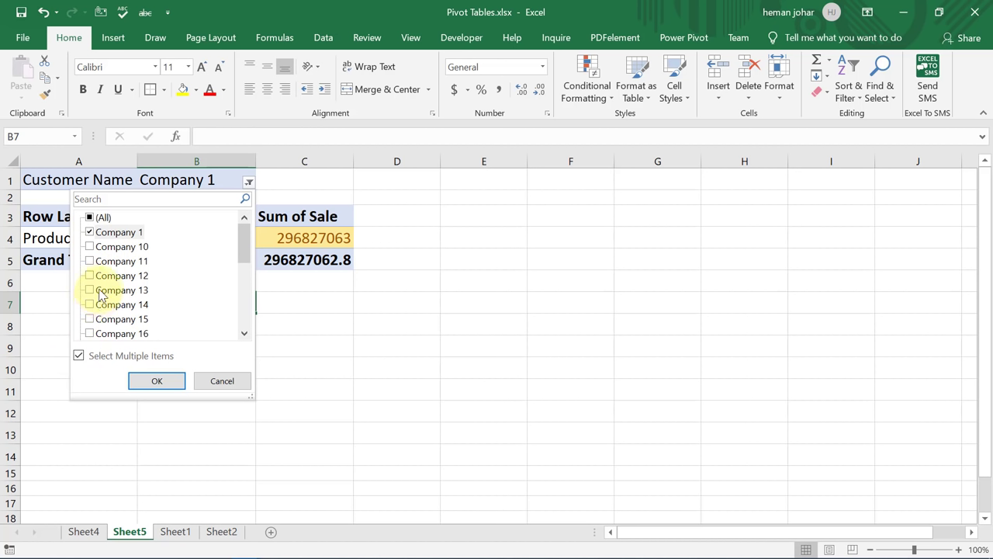
{"action": "scroll", "coordinate": [101, 294], "scroll_direction": "down", "scroll_amount": 2}
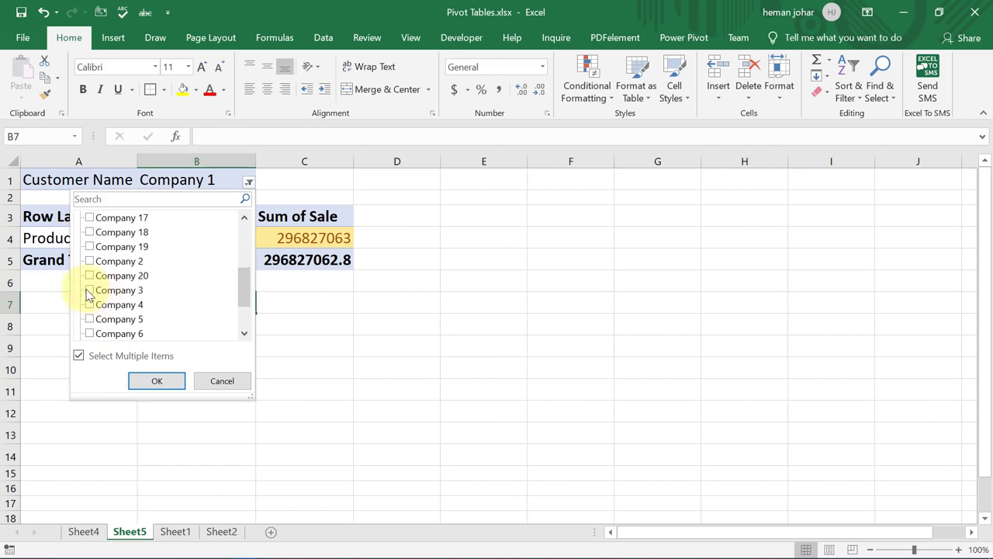
{"action": "left_click", "coordinate": [89, 247]}
{"action": "left_click", "coordinate": [156, 380]}
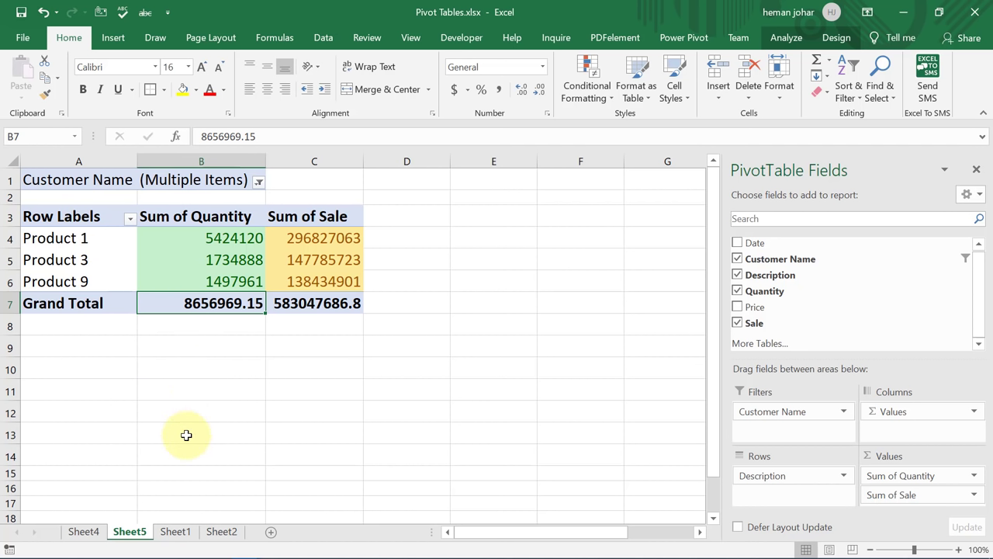
Insert a PivotTable from Sheet1's sales table B3:G4696 onto new Sheet6 via Insert > PivotTable
{"action": "left_click", "coordinate": [176, 532]}
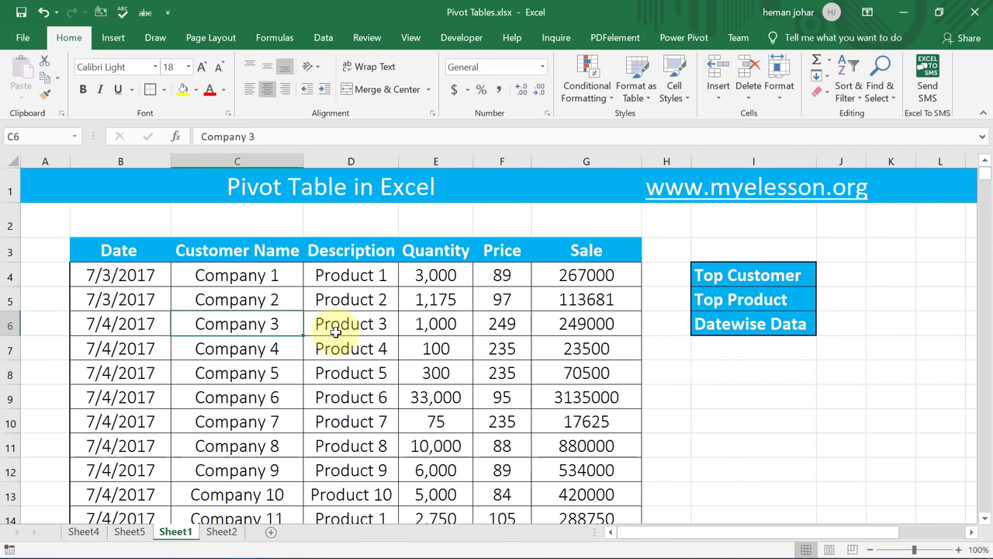
{"action": "left_click", "coordinate": [326, 318]}
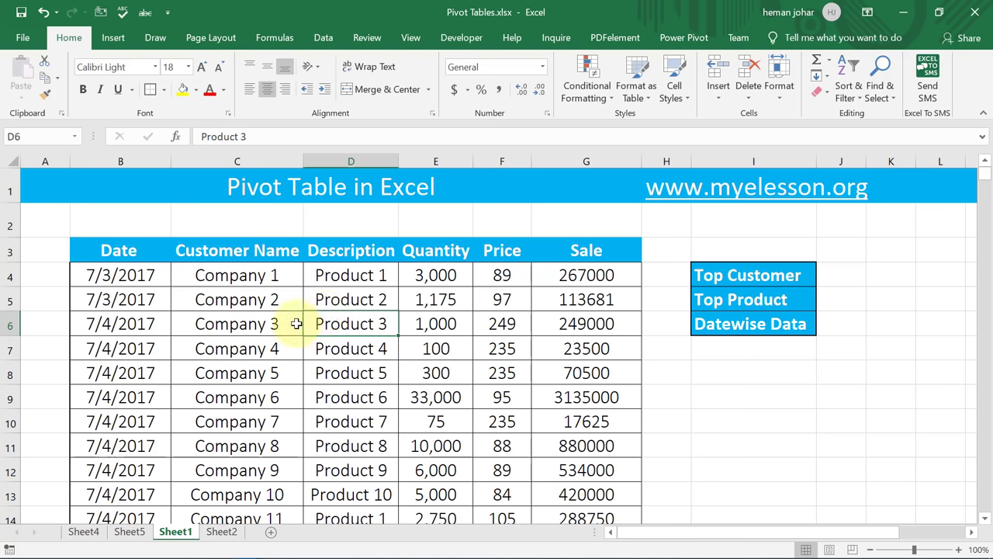
{"action": "left_click", "coordinate": [112, 39]}
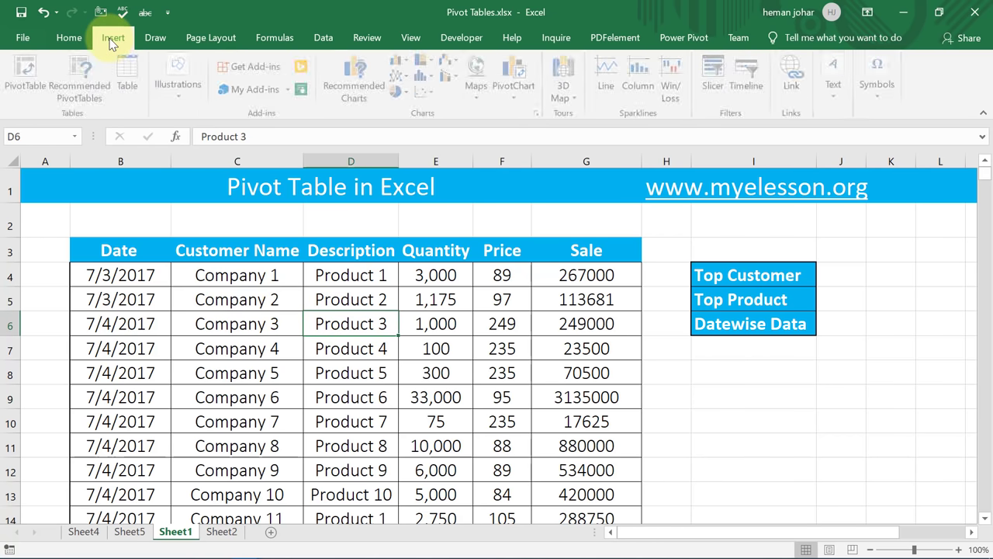
{"action": "left_click", "coordinate": [30, 74]}
{"action": "left_click", "coordinate": [497, 467]}
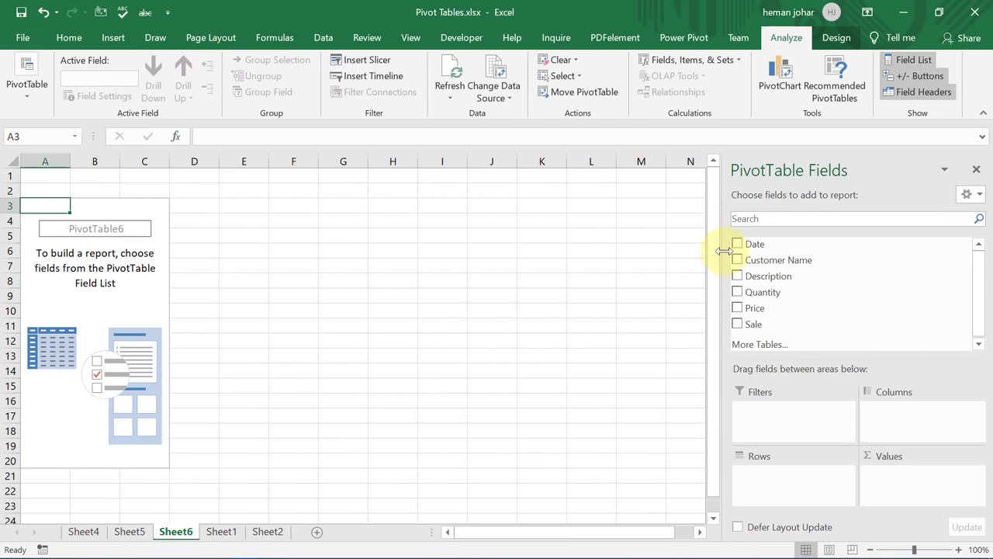
Add Date to the pivot rows and expand 2017 and Qtr3 to inspect the grouping
{"action": "mouse_move", "coordinate": [738, 245]}
{"action": "left_mouse_down"}
{"action": "mouse_move", "coordinate": [840, 508]}
{"action": "mouse_move", "coordinate": [753, 476]}
{"action": "left_mouse_up"}
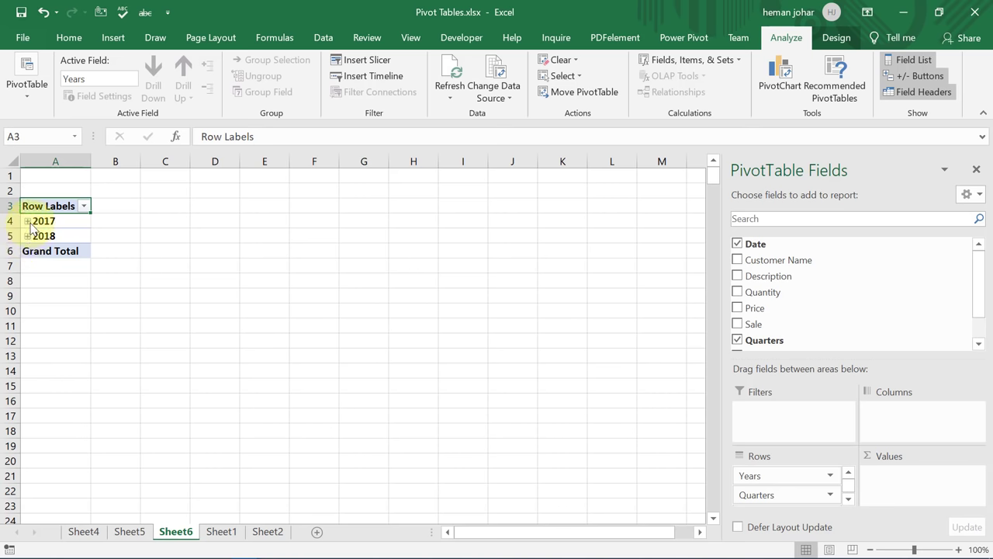
{"action": "scroll", "coordinate": [807, 326], "scroll_direction": "down", "scroll_amount": 2}
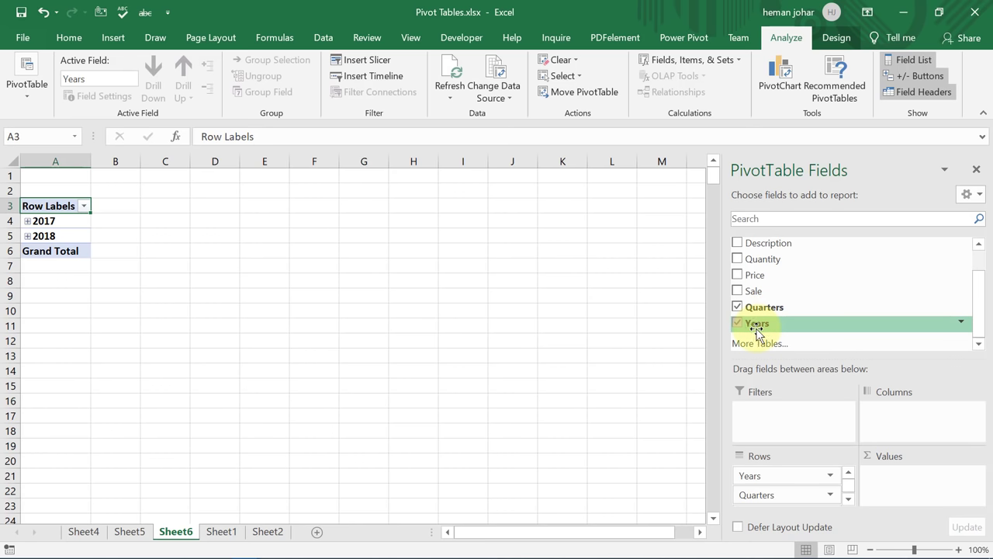
{"action": "left_click", "coordinate": [27, 221]}
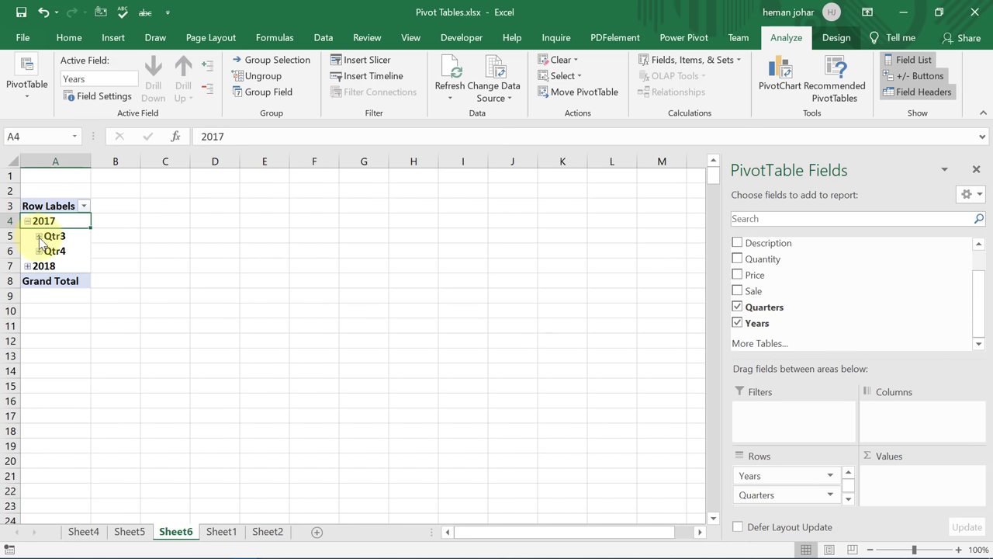
{"action": "left_click", "coordinate": [39, 236]}
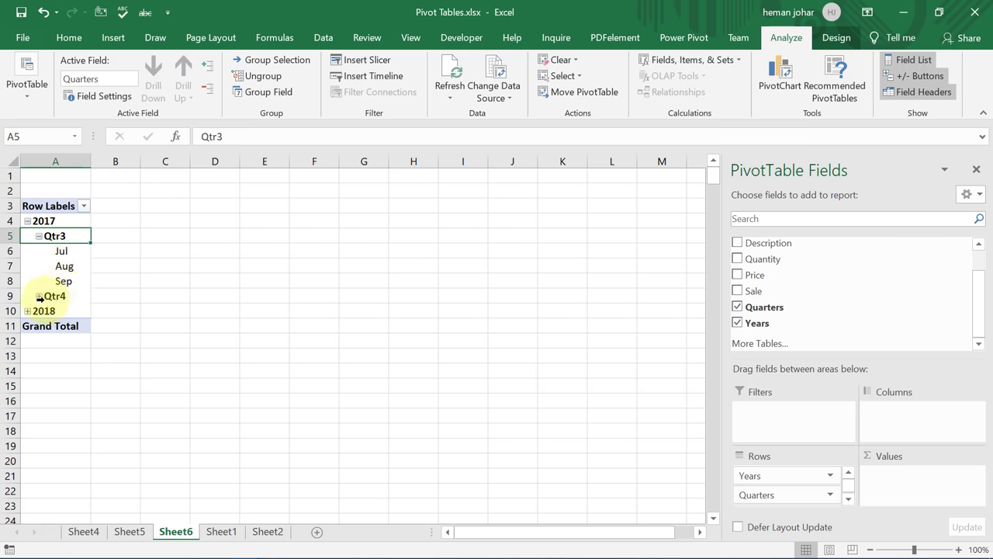
{"action": "left_click", "coordinate": [38, 236]}
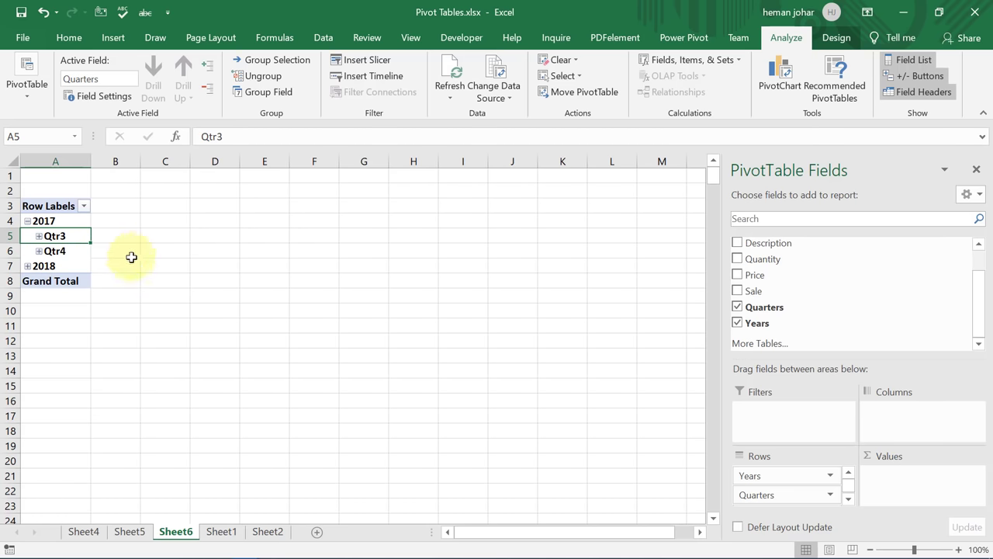
Drop the Quarters grouping, keep Years with months, and expand 2018 to show Jan–Dec
{"action": "left_click", "coordinate": [737, 307]}
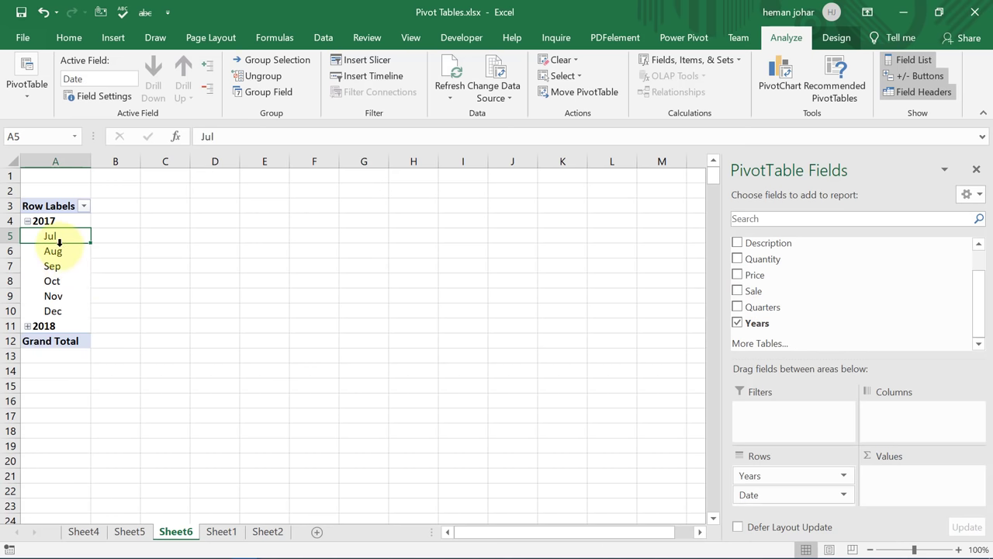
{"action": "left_click", "coordinate": [737, 323]}
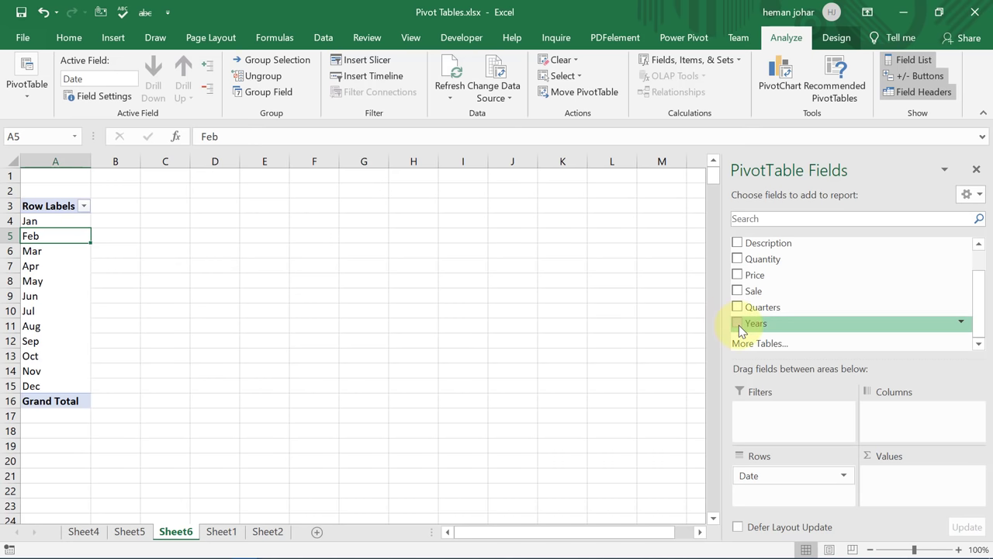
{"action": "left_click", "coordinate": [739, 326]}
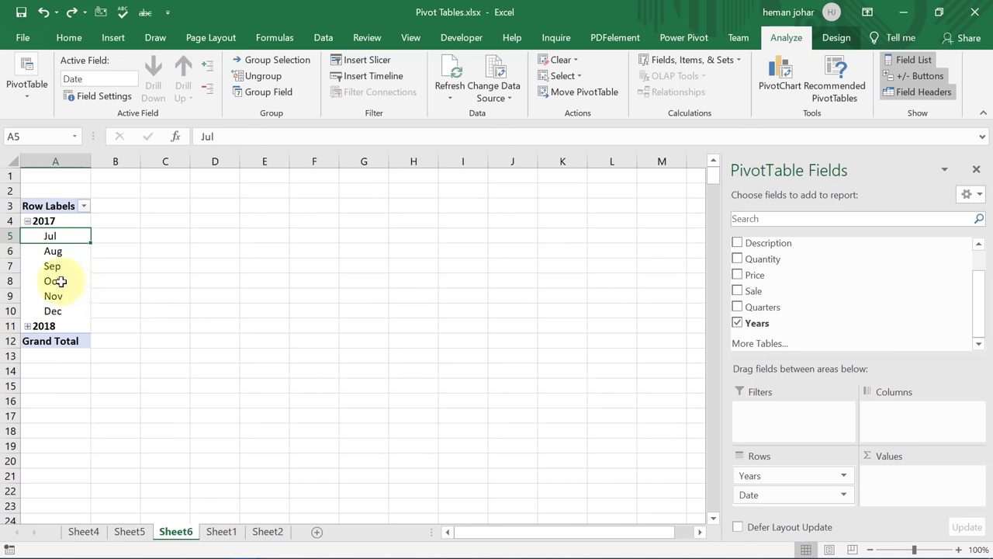
{"action": "left_click", "coordinate": [28, 325]}
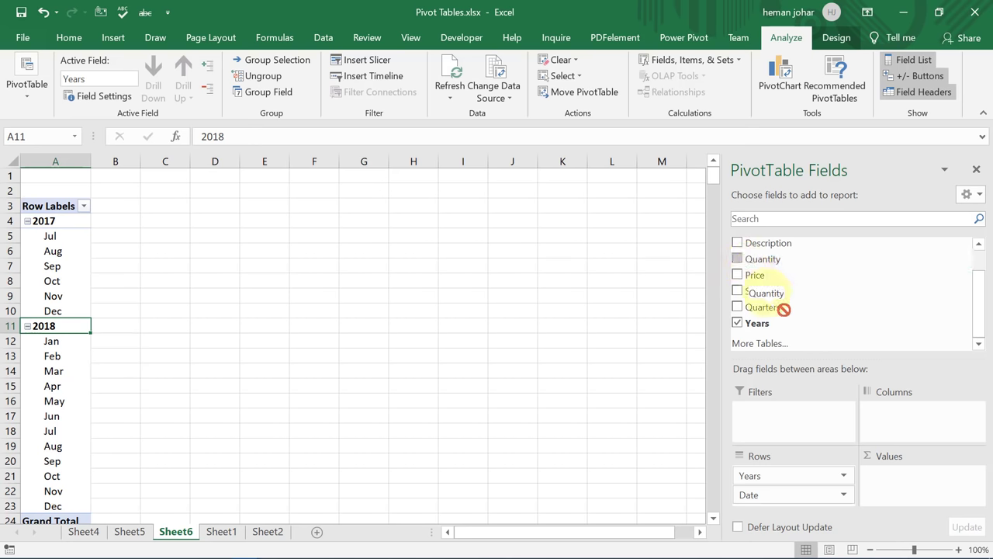
{"action": "left_click_drag", "start_coordinate": [739, 264], "coordinate": [900, 477]}
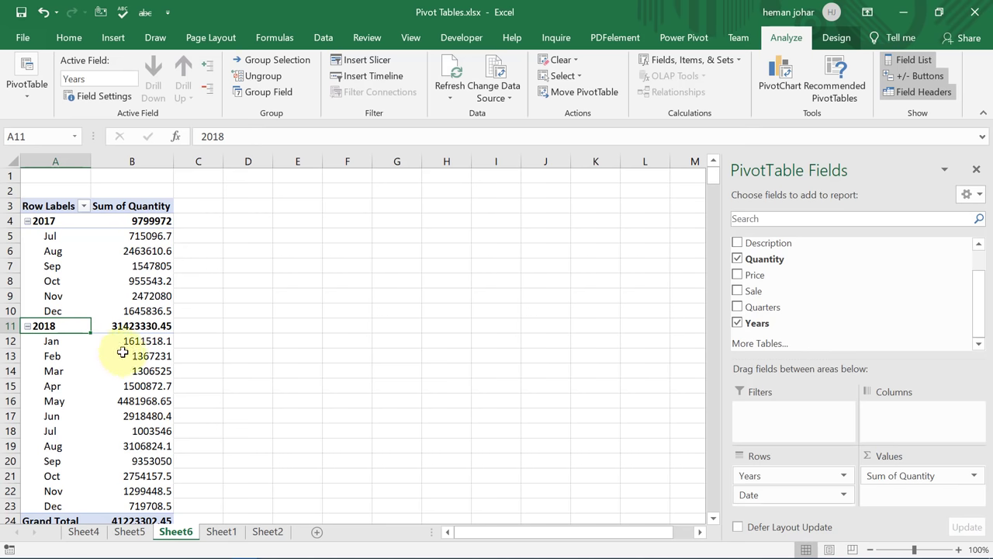
{"action": "scroll", "coordinate": [128, 376], "scroll_direction": "down", "scroll_amount": 1}
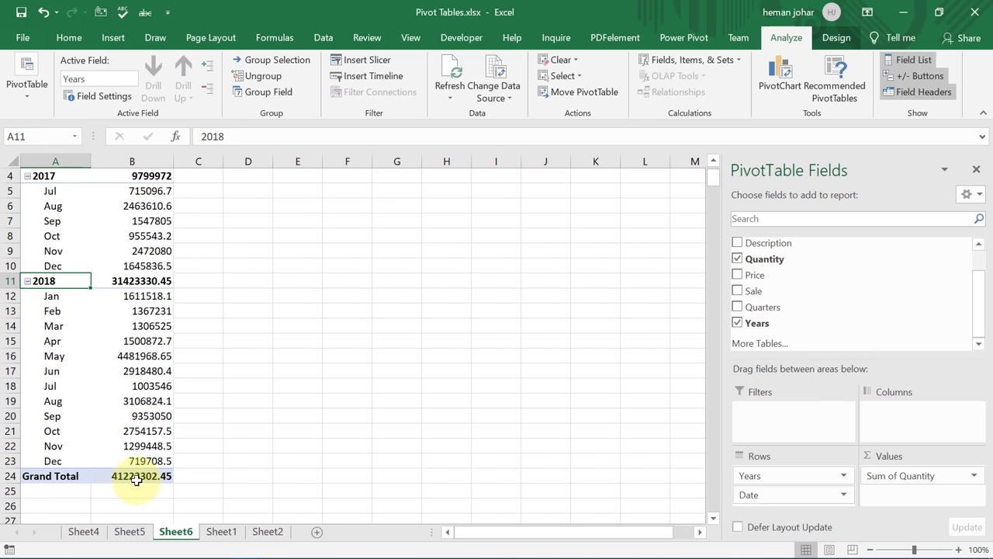
{"action": "scroll", "coordinate": [137, 479], "scroll_direction": "up", "scroll_amount": 1}
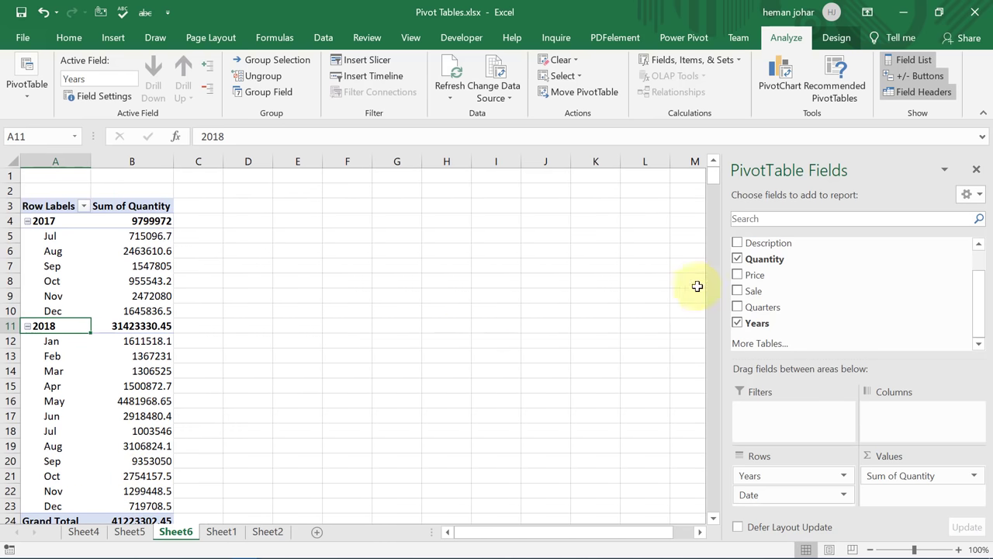
{"action": "left_click", "coordinate": [737, 260]}
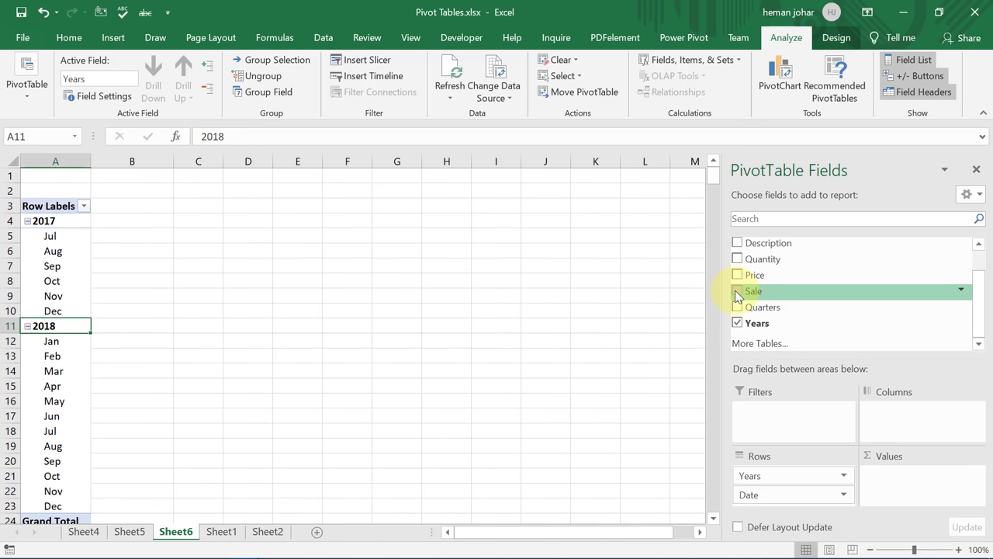
{"action": "left_click", "coordinate": [736, 290]}
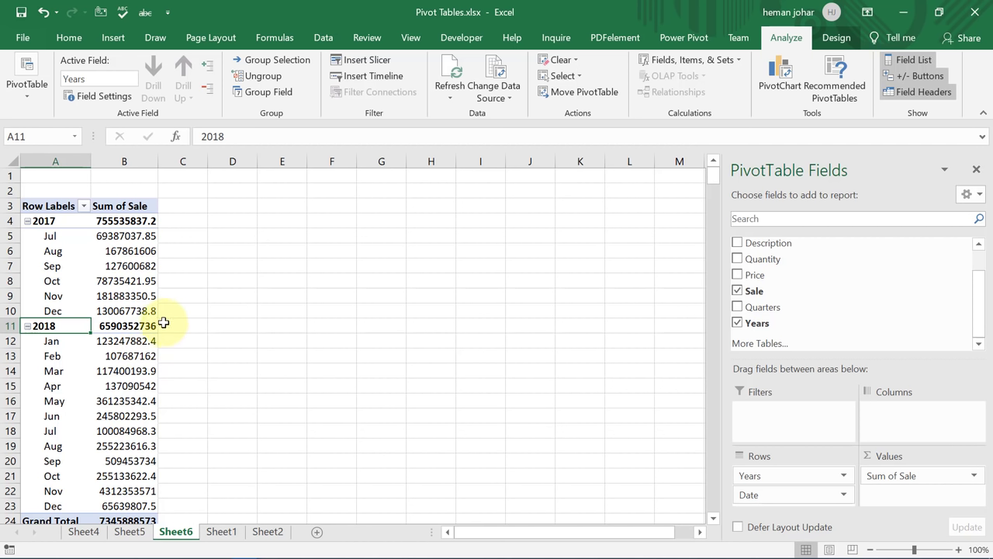
Look over Sheet1's data and the Sheet4, Sheet5 and Sheet6 pivots, ending at the top of Sheet1
{"action": "left_click", "coordinate": [222, 531]}
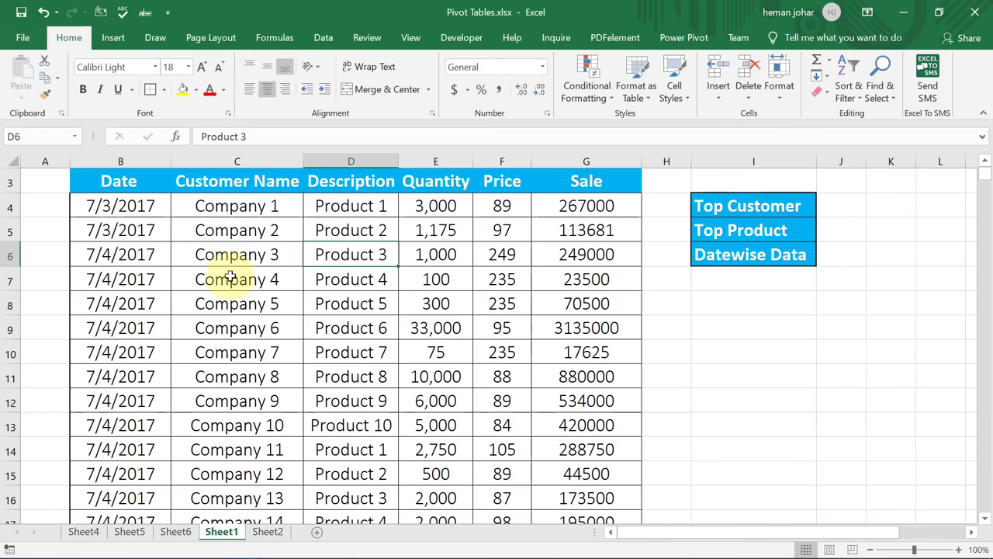
{"action": "scroll", "coordinate": [230, 277], "scroll_direction": "down", "scroll_amount": 4}
{"action": "scroll", "coordinate": [266, 377], "scroll_direction": "down", "scroll_amount": 4}
{"action": "scroll", "coordinate": [255, 426], "scroll_direction": "up", "scroll_amount": 4}
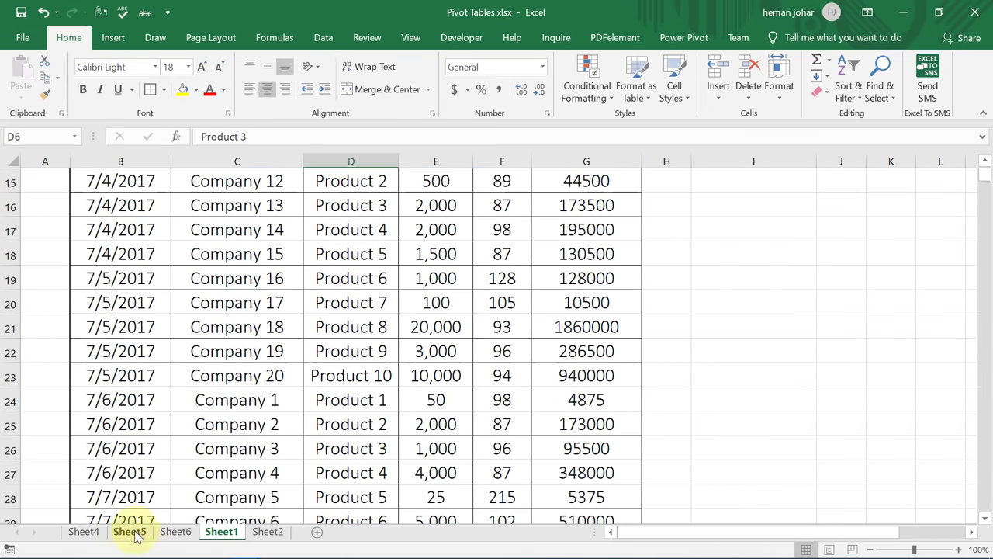
{"action": "left_click", "coordinate": [85, 531]}
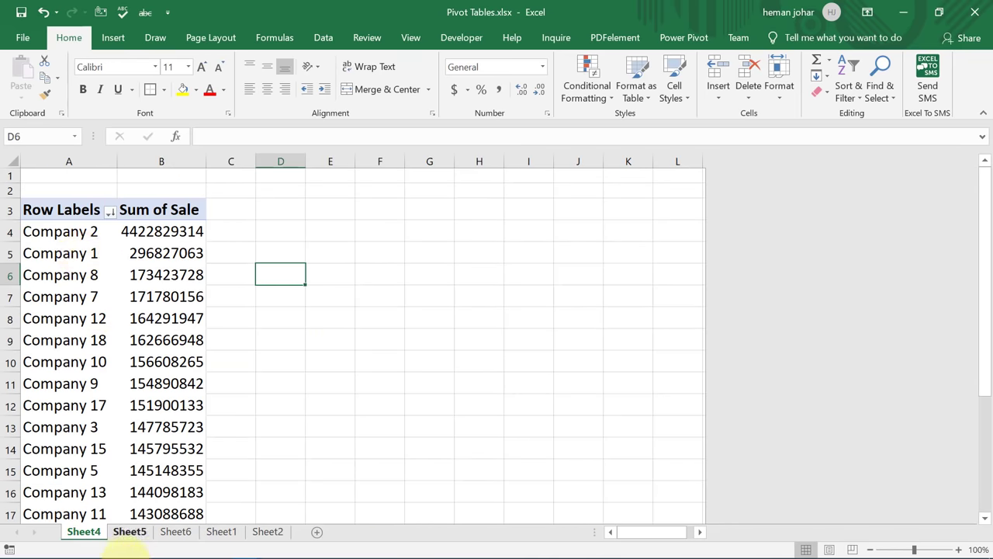
{"action": "left_click", "coordinate": [130, 531]}
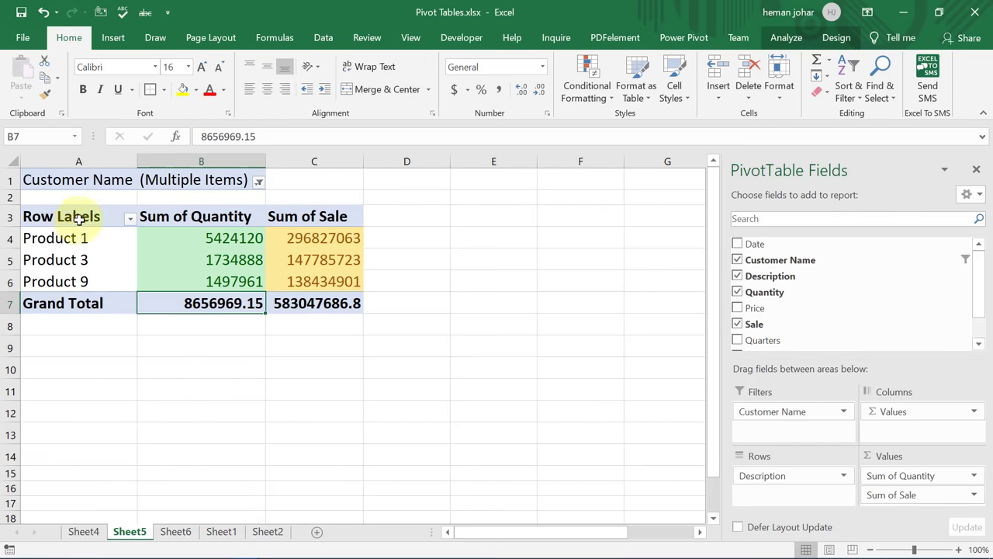
{"action": "left_click", "coordinate": [174, 534]}
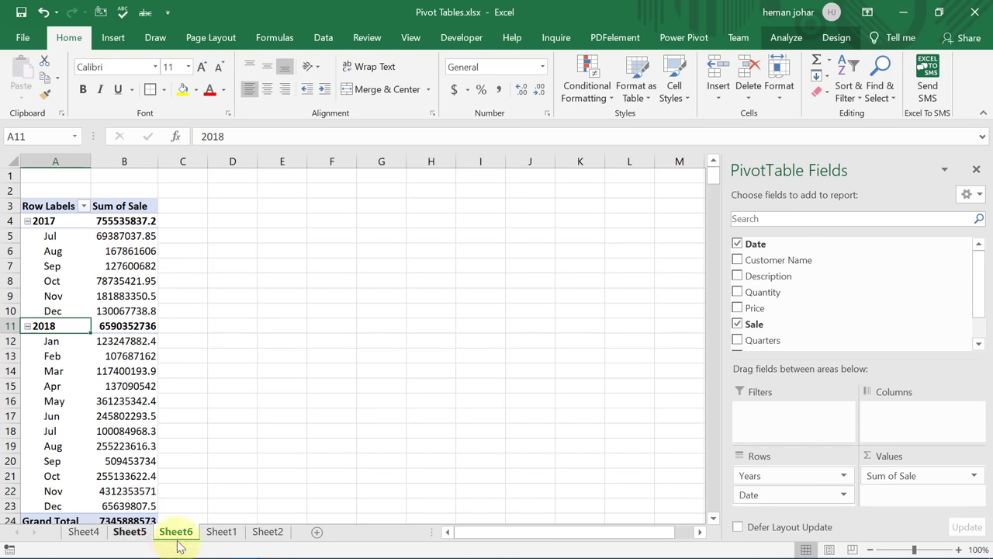
{"action": "left_click", "coordinate": [221, 533]}
{"action": "scroll", "coordinate": [299, 354], "scroll_direction": "up", "scroll_amount": 5}
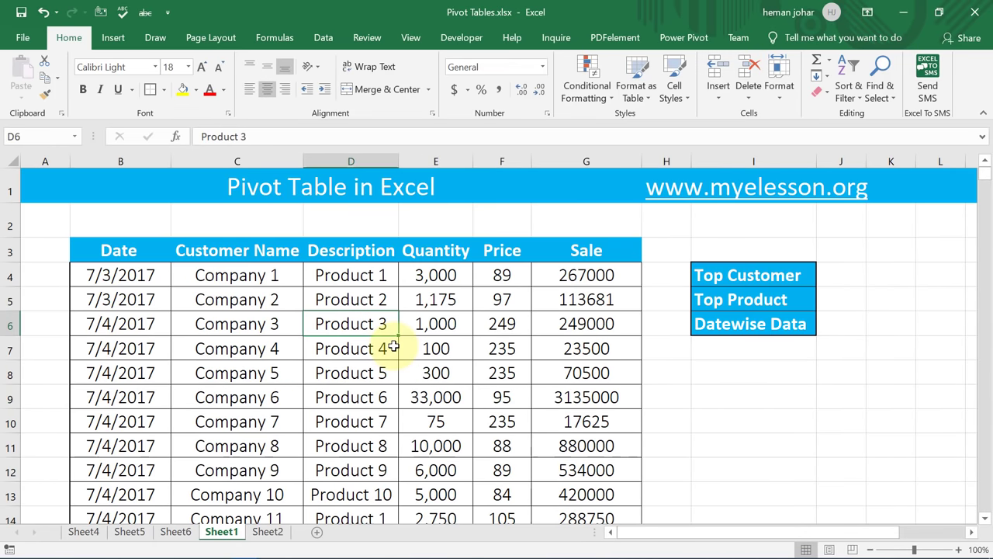